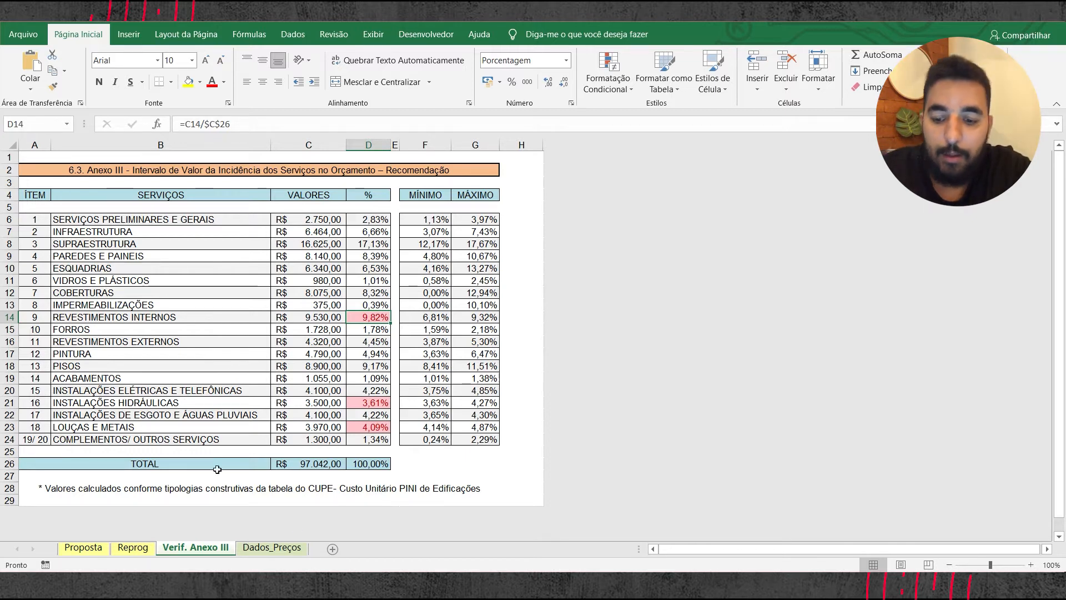
Step: Review the price reference database on the Dados_Preços sheet, then return to the Verif. Anexo III sheet
left_click(275, 548)
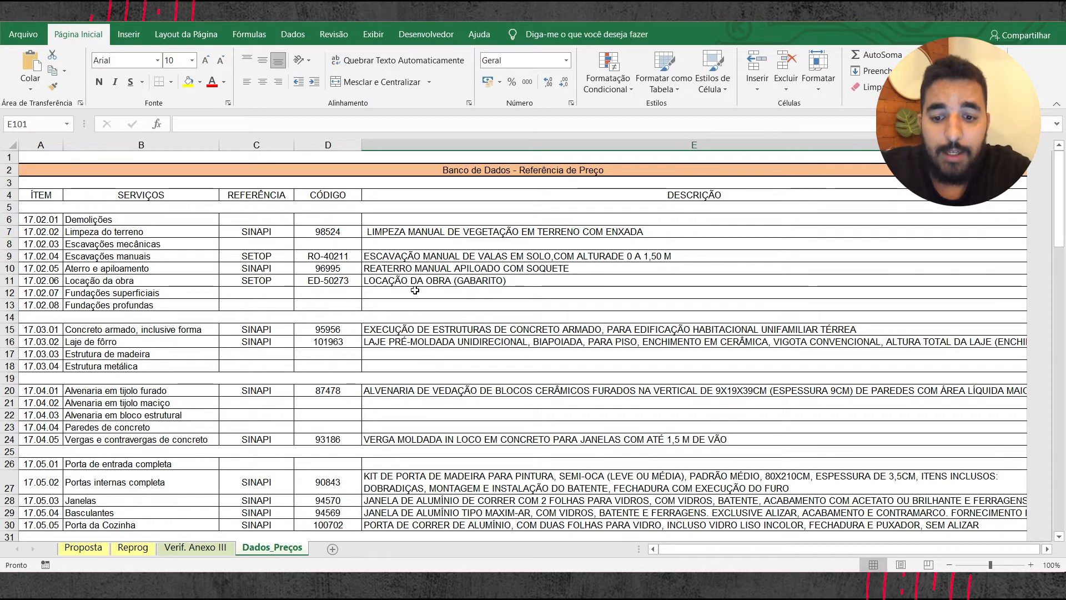
scroll(417, 280, "down", 3)
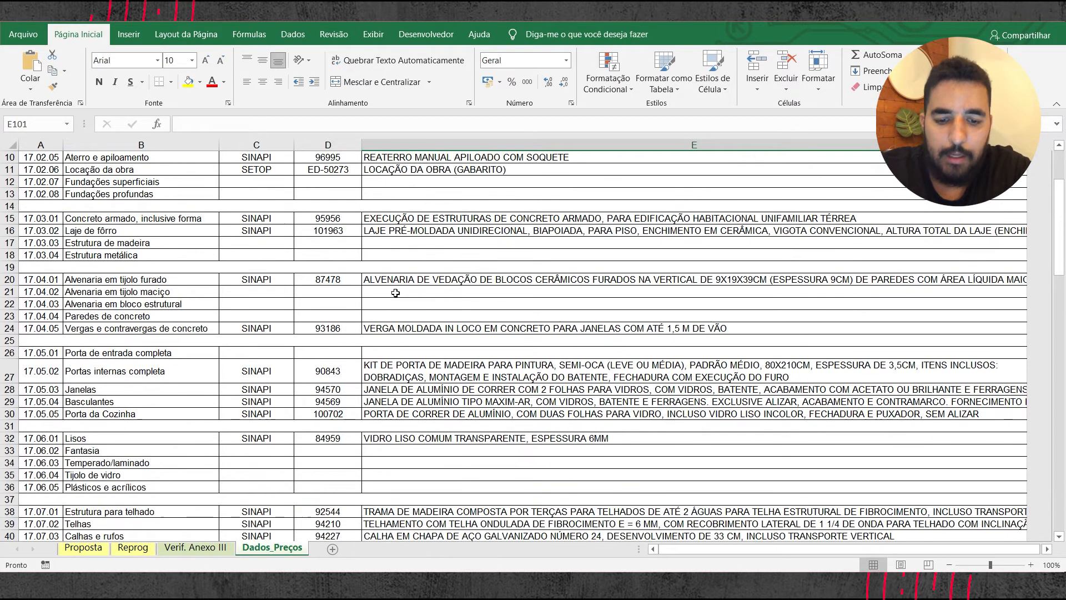
scroll(514, 474, "down", 3)
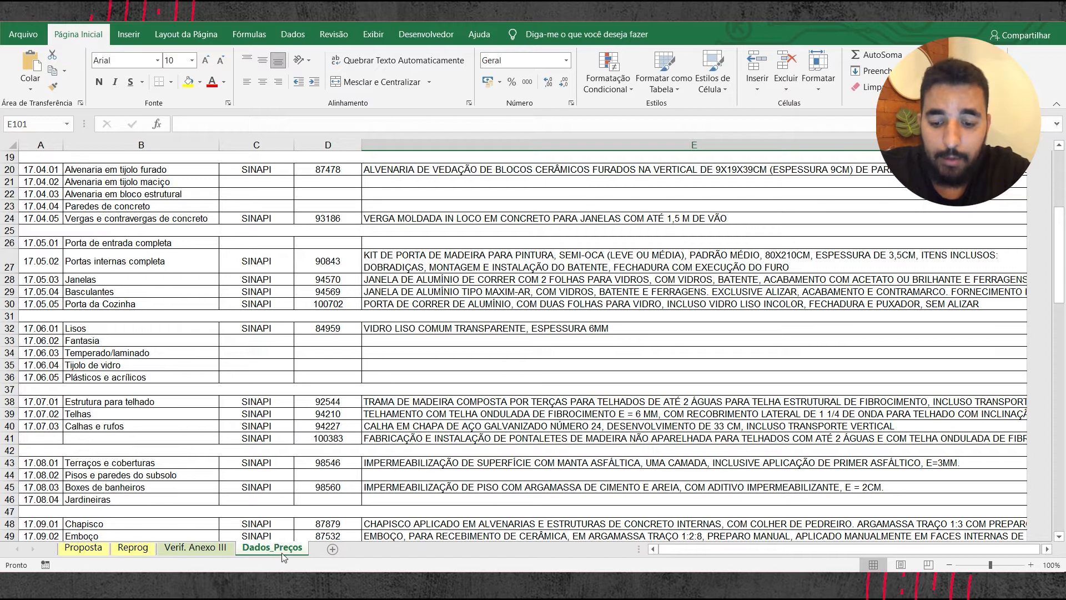
left_click(219, 552)
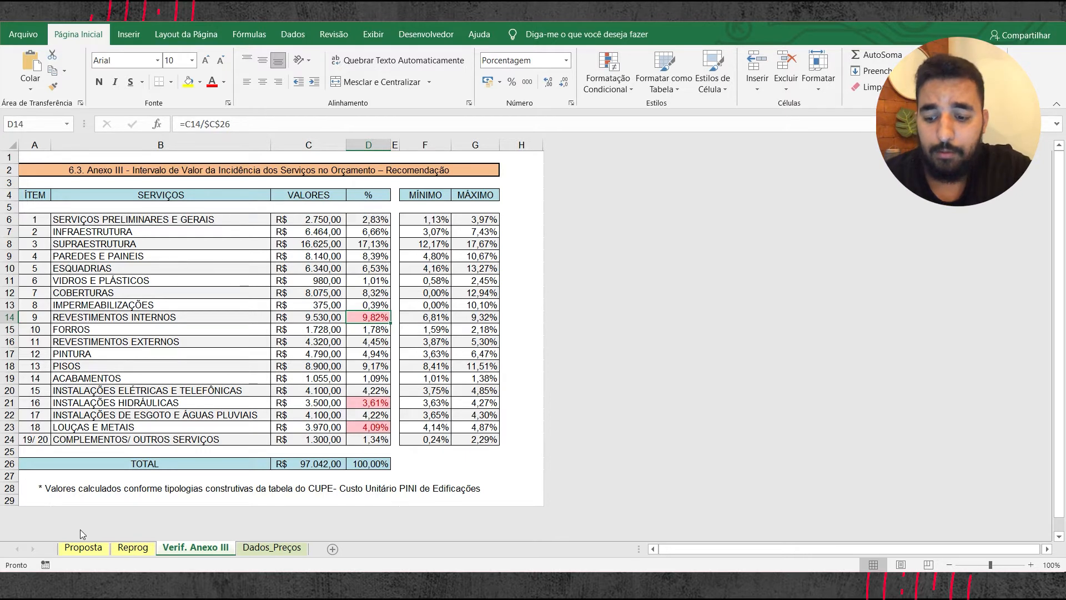
Step: Look through the Proposta sheet, from the proposal data and service costs down to the Cronogramas section
left_click(84, 548)
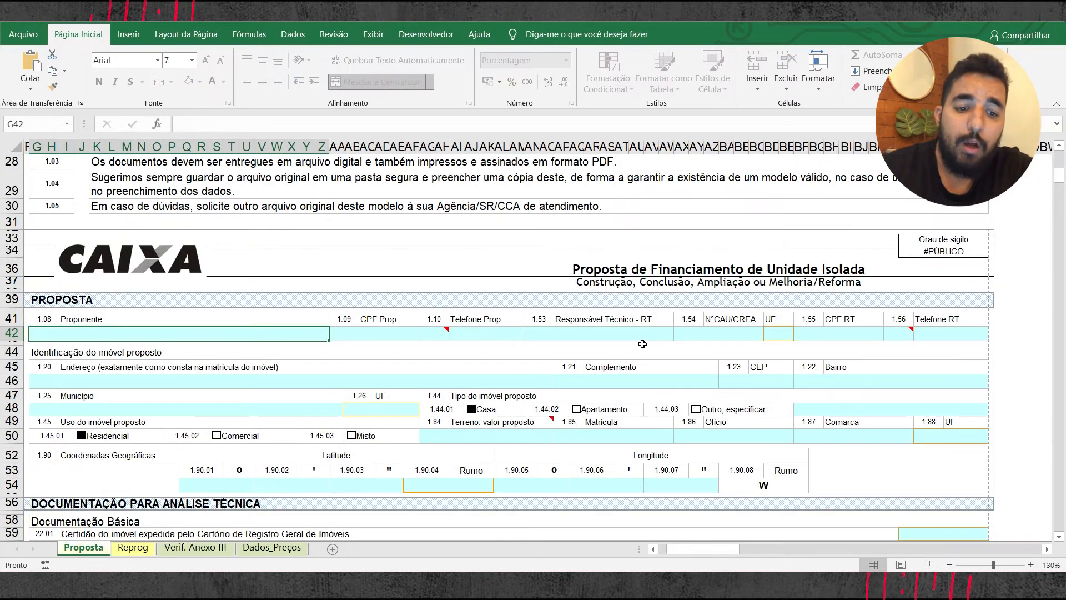
scroll(556, 323, "up", 2, "ctrl")
scroll(557, 324, "down", 10)
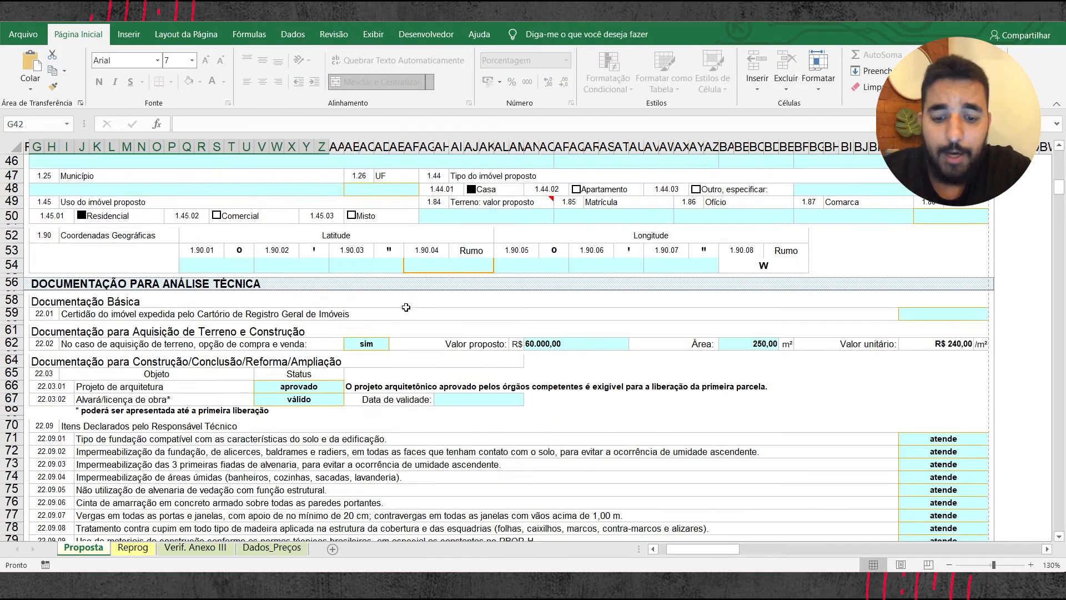
scroll(208, 259, "up", 10)
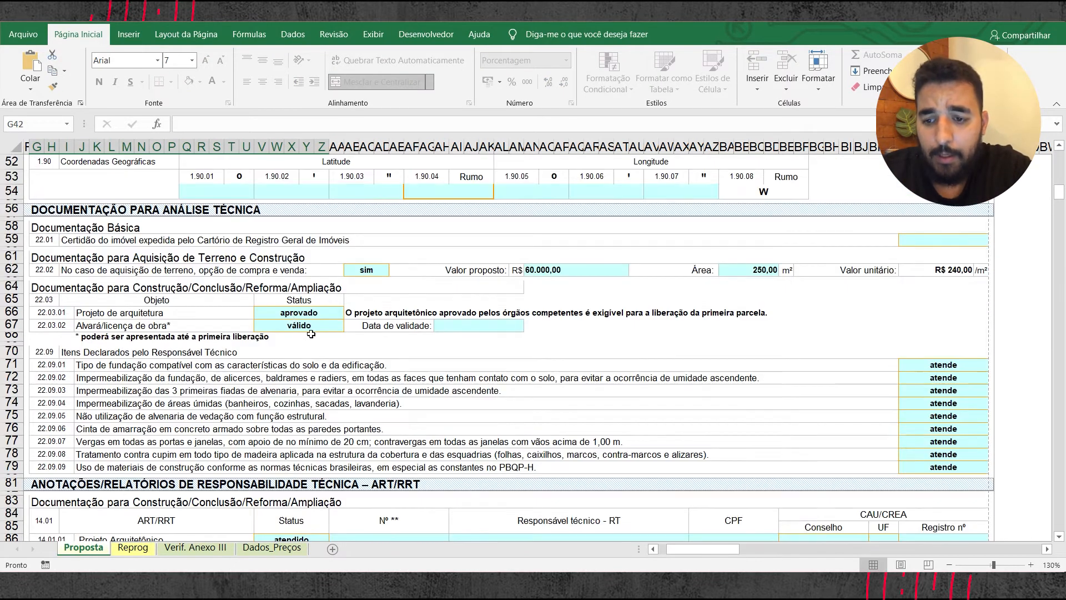
scroll(209, 259, "down", 9)
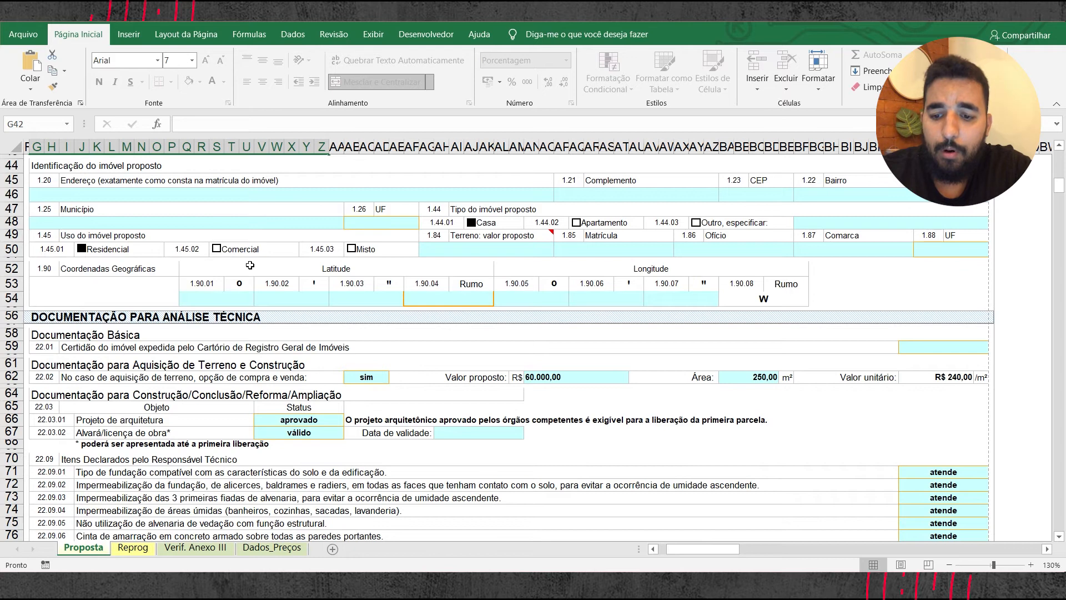
scroll(278, 270, "down", 20)
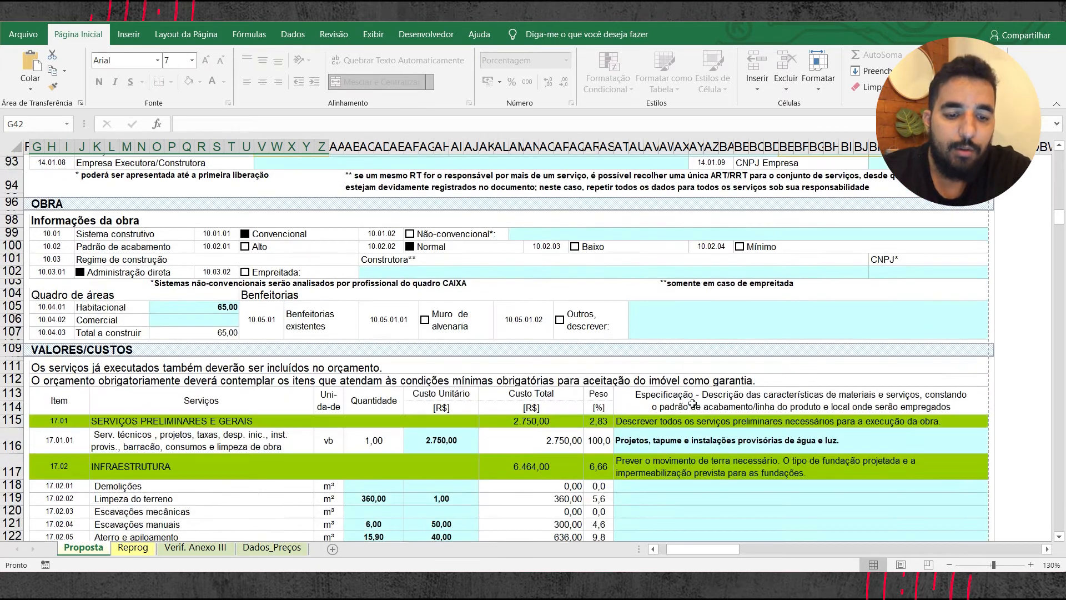
scroll(455, 366, "down", 13)
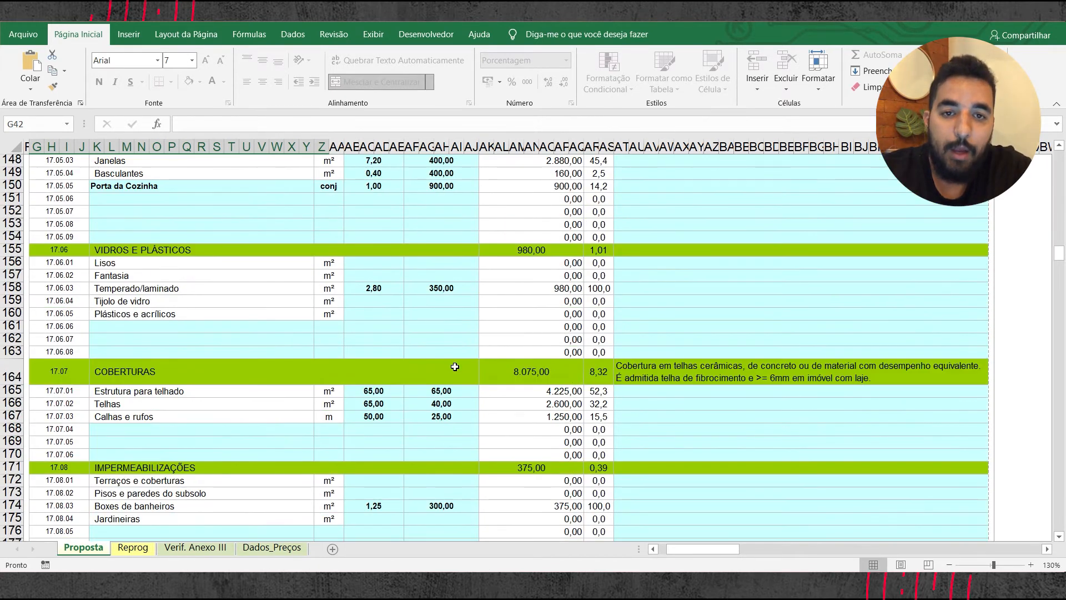
scroll(454, 368, "down", 16)
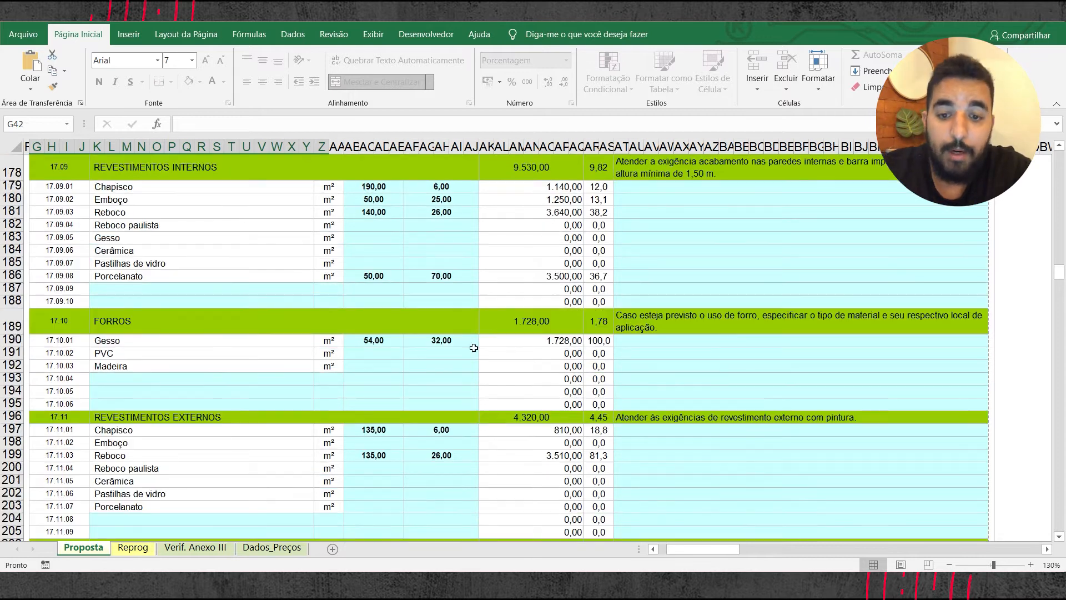
scroll(500, 326, "down", 20)
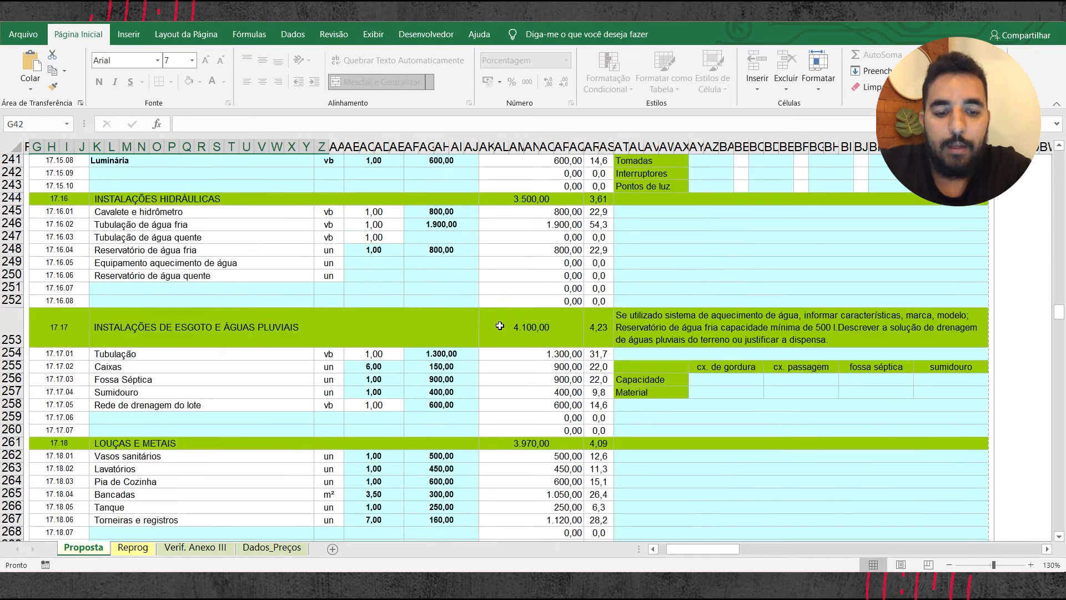
scroll(500, 326, "up", 1)
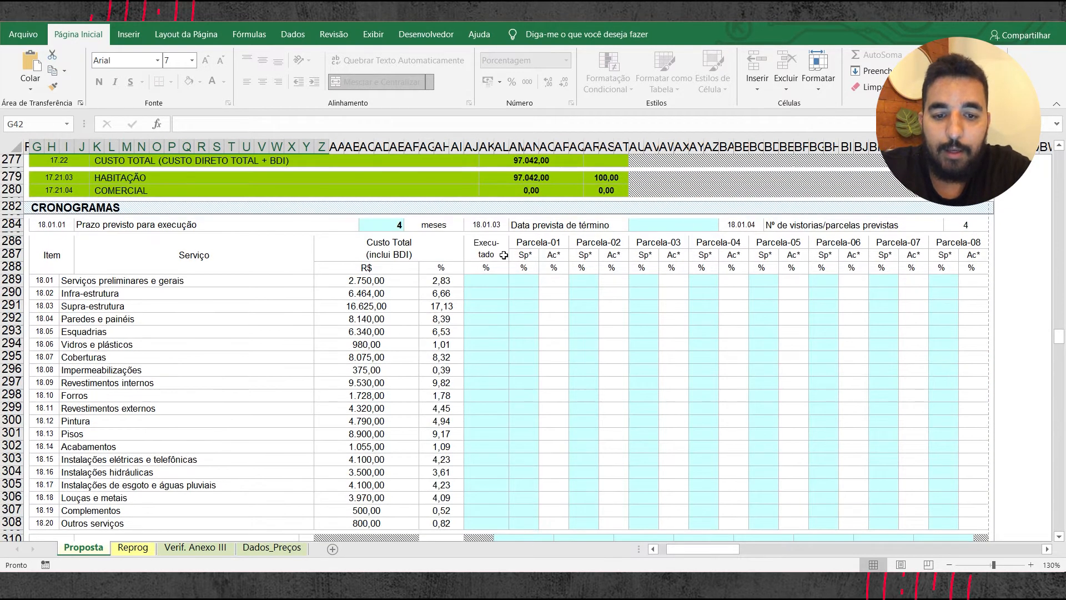
left_click(1056, 539)
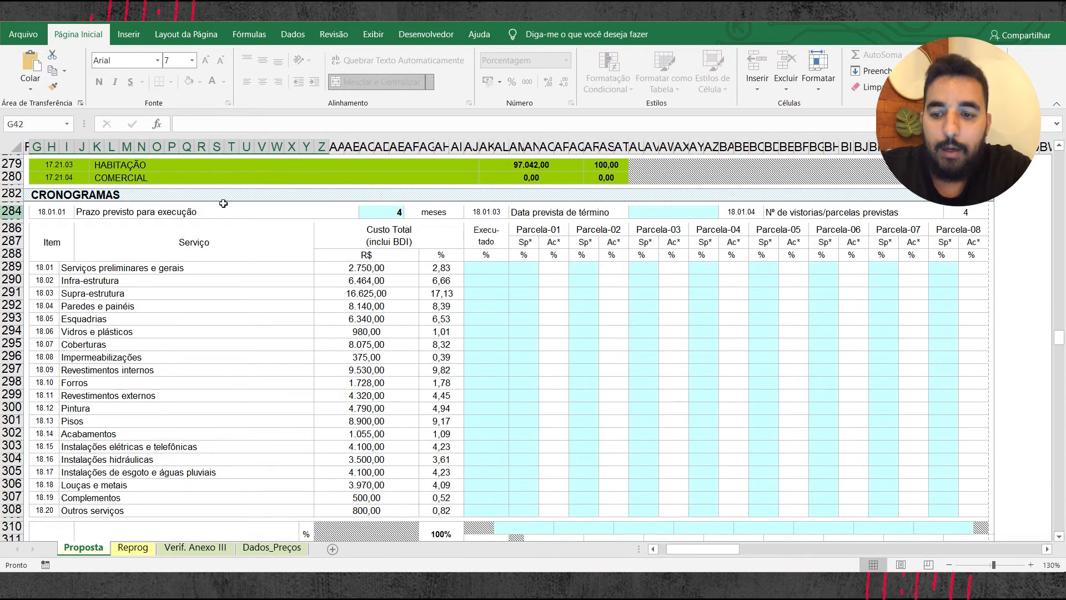
Step: Set the planned execution period to 12 months and examine the schedule's additional parcela columns
left_click(401, 214)
key("Delete")
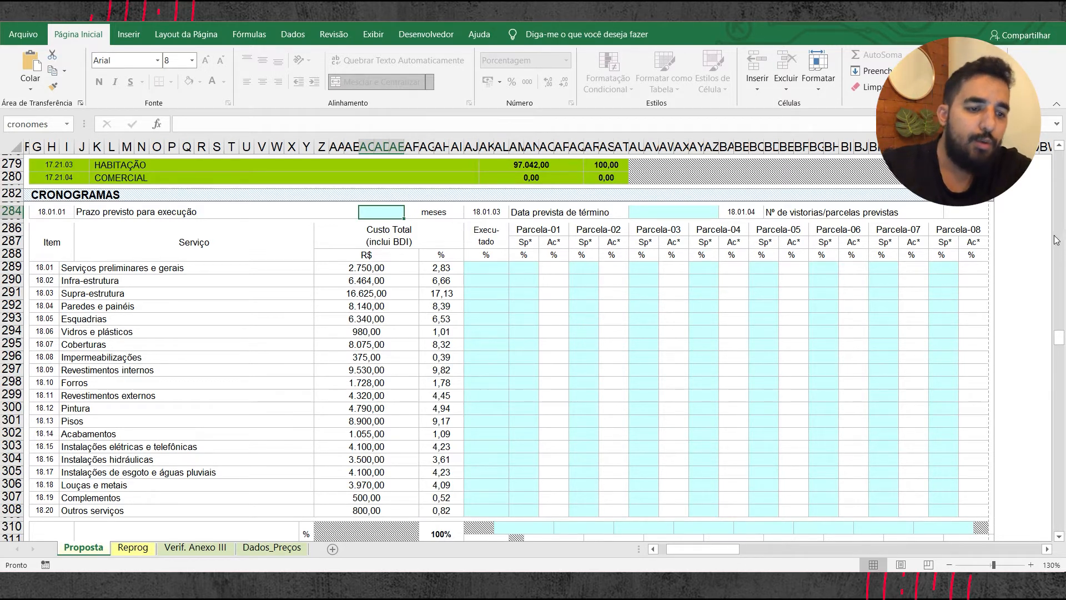
type("12")
key("Return")
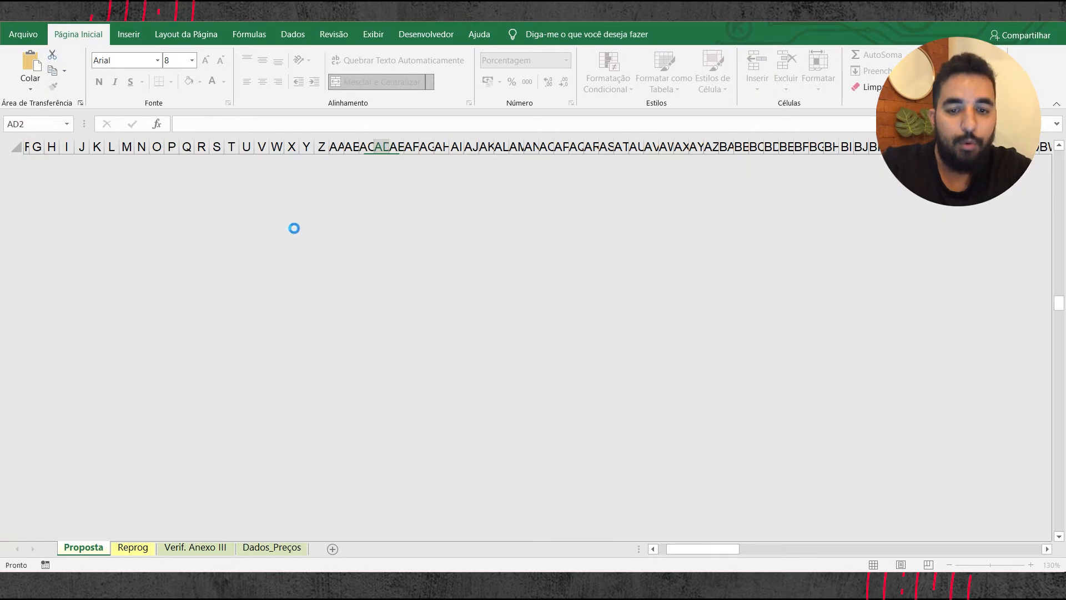
scroll(628, 368, "down", 15)
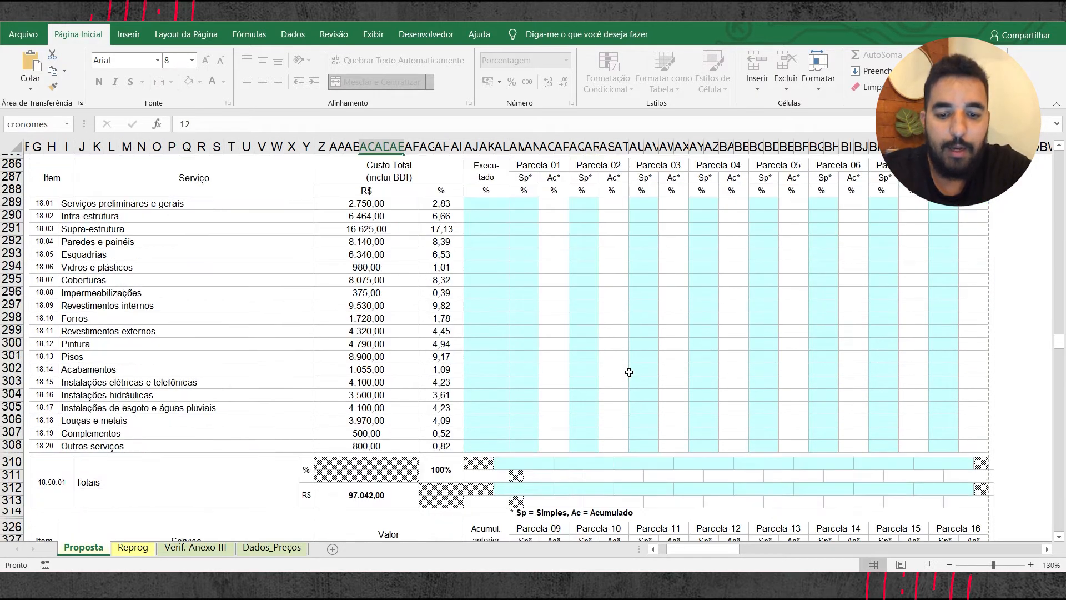
scroll(554, 371, "up", 8)
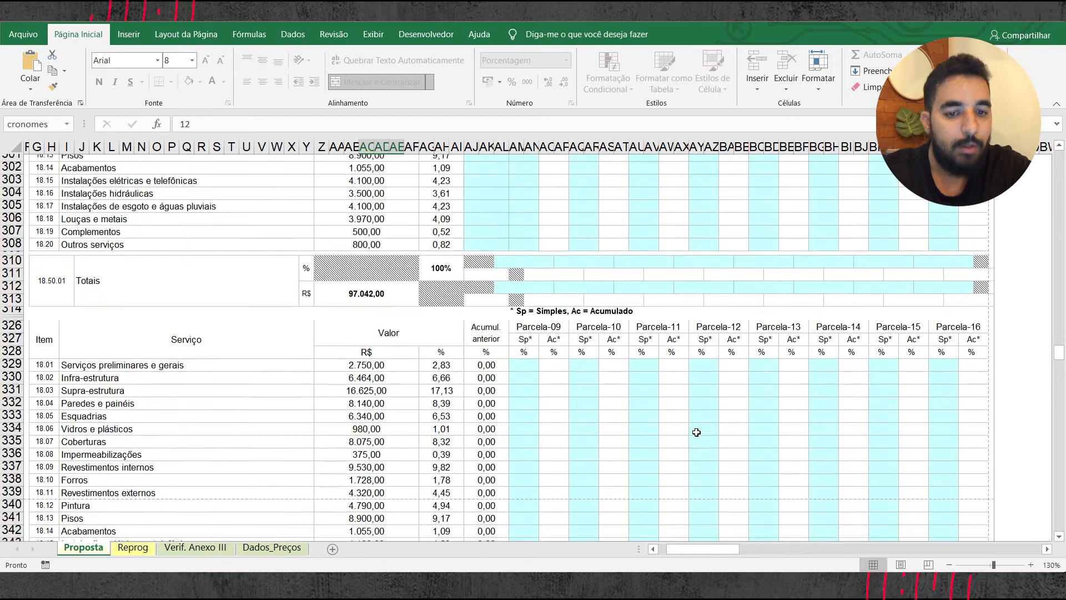
scroll(522, 358, "up", 4)
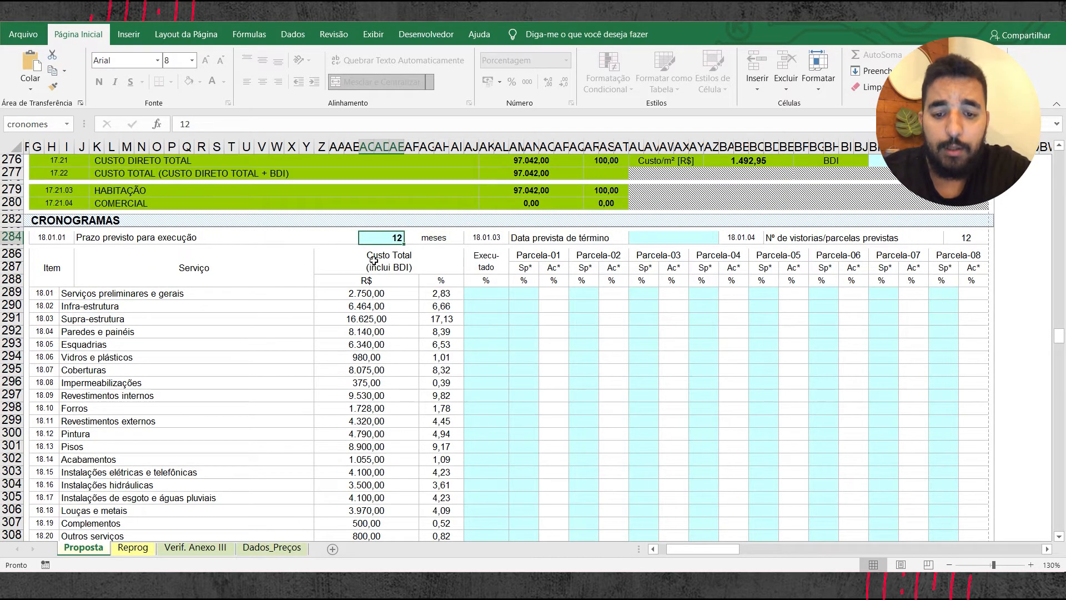
Step: Set the planned execution period in the Cronogramas section to 4 months
type("4")
key("Return")
scroll(469, 289, "up", 3)
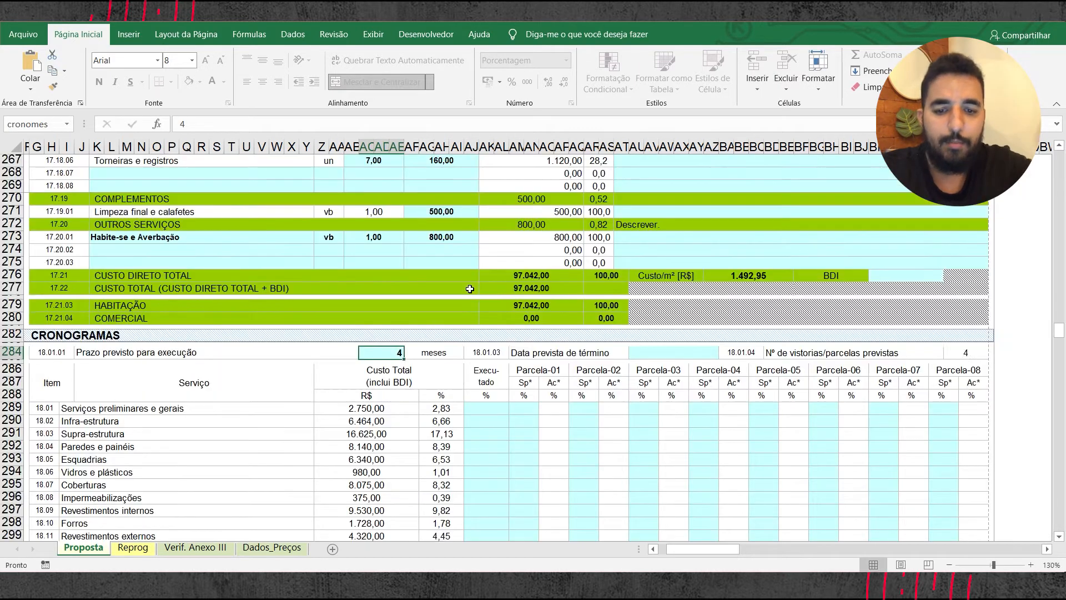
scroll(584, 368, "up", 1)
scroll(592, 375, "down", 1)
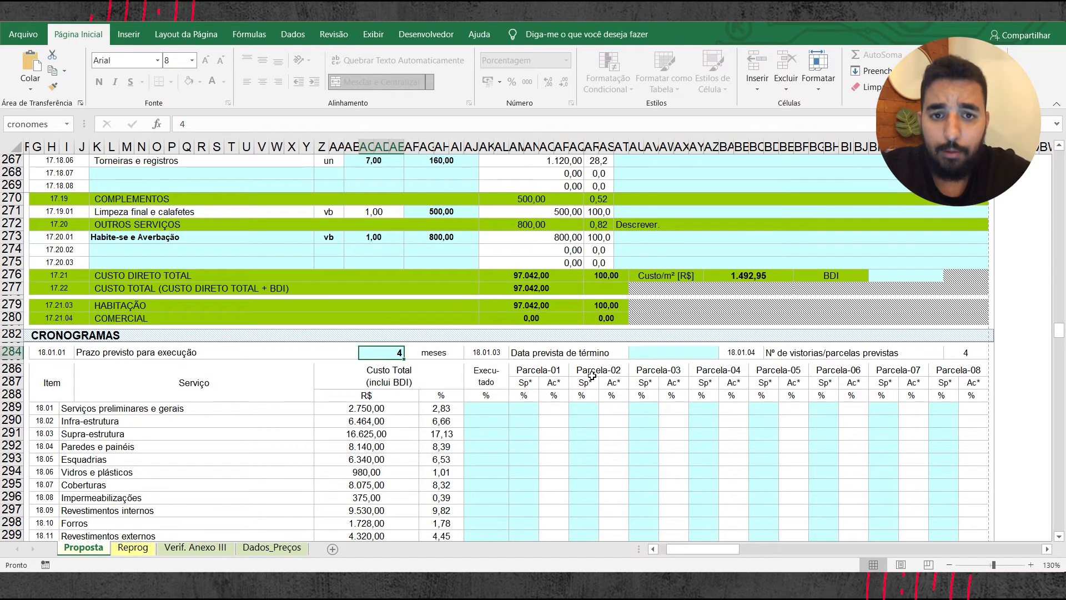
scroll(627, 354, "down", 2)
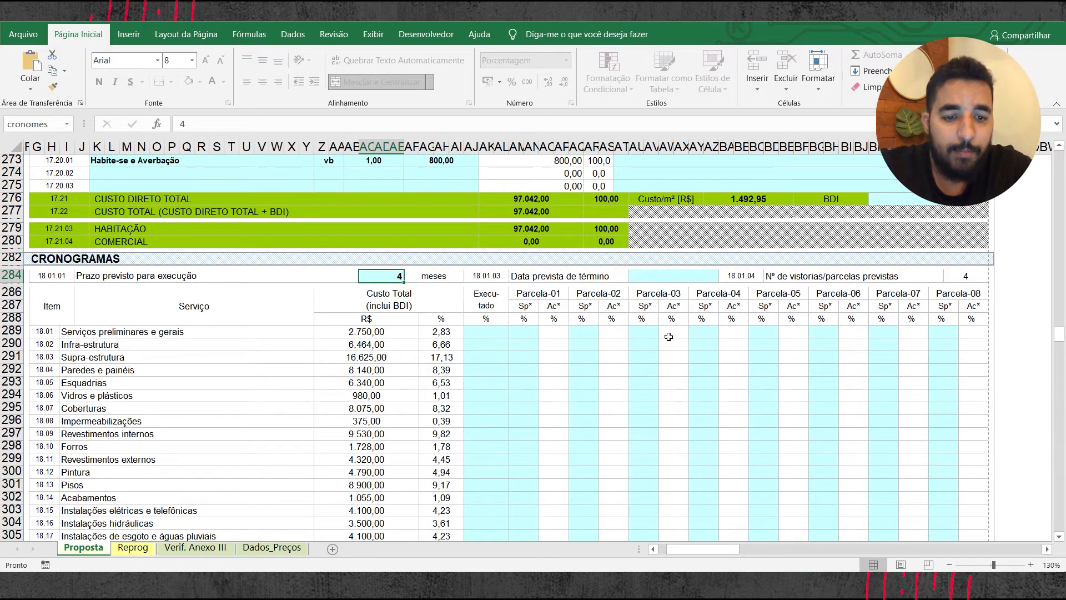
left_click(684, 276)
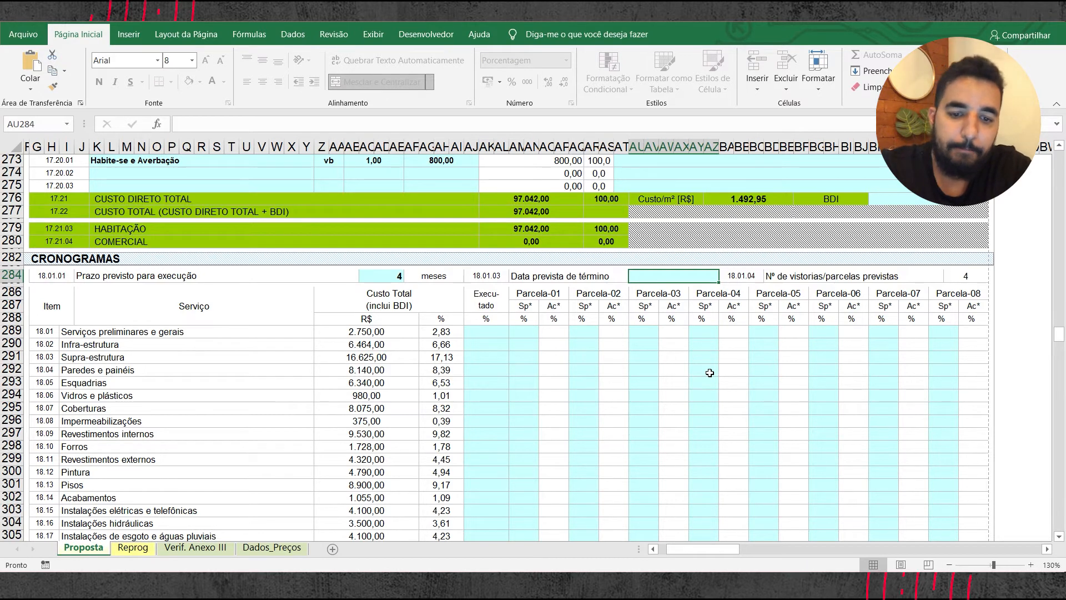
scroll(709, 373, "down", 2)
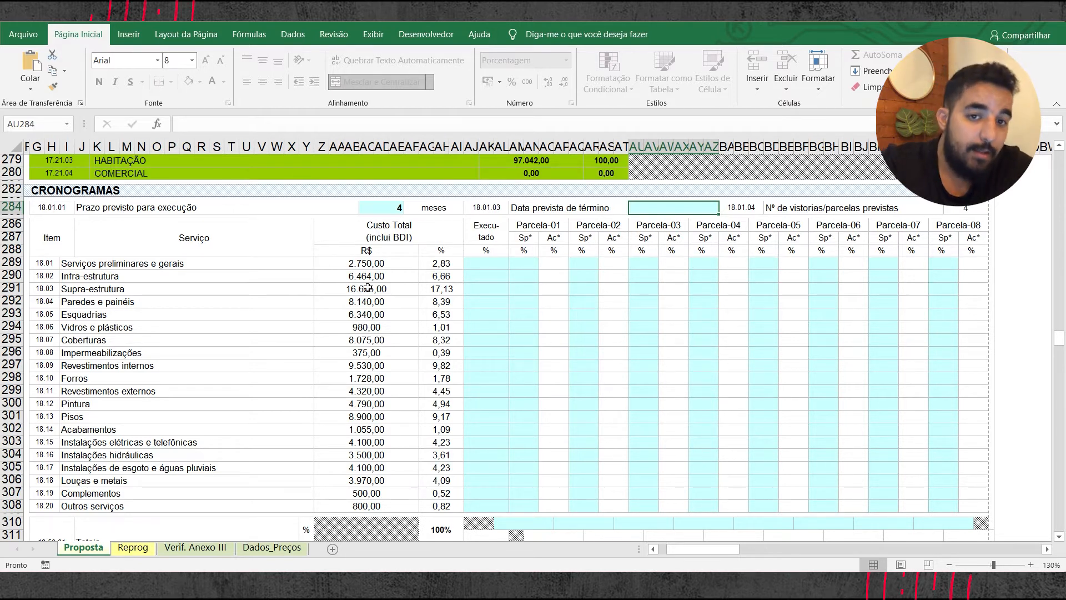
left_click_drag(494, 262, 488, 509)
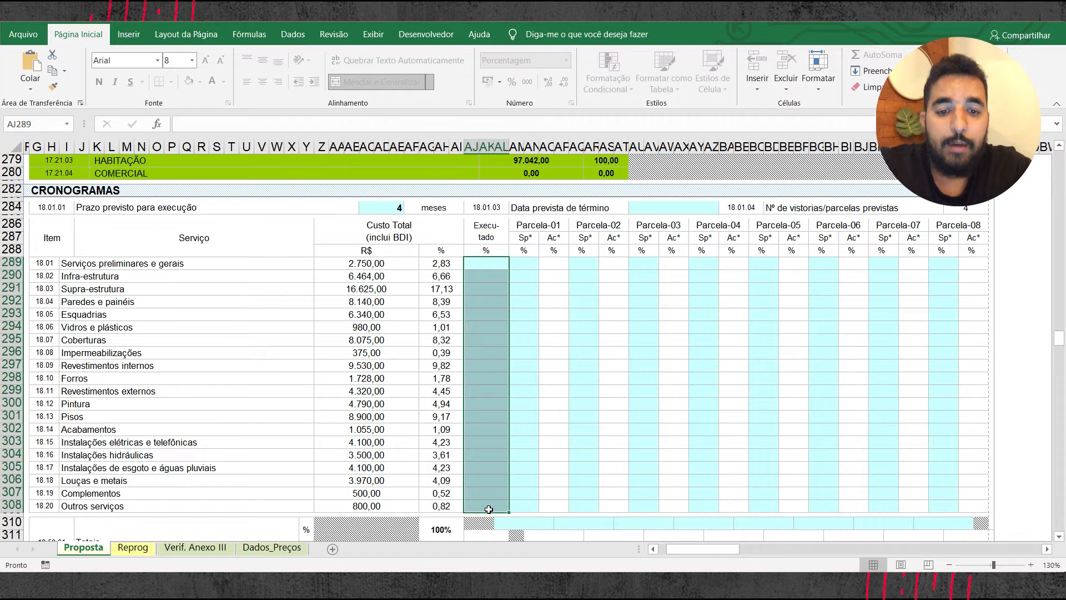
Step: Enter 100% as executed for Serviços preliminares e gerais and Infra-estrutura, and clear these Executado entries again
left_click(494, 266)
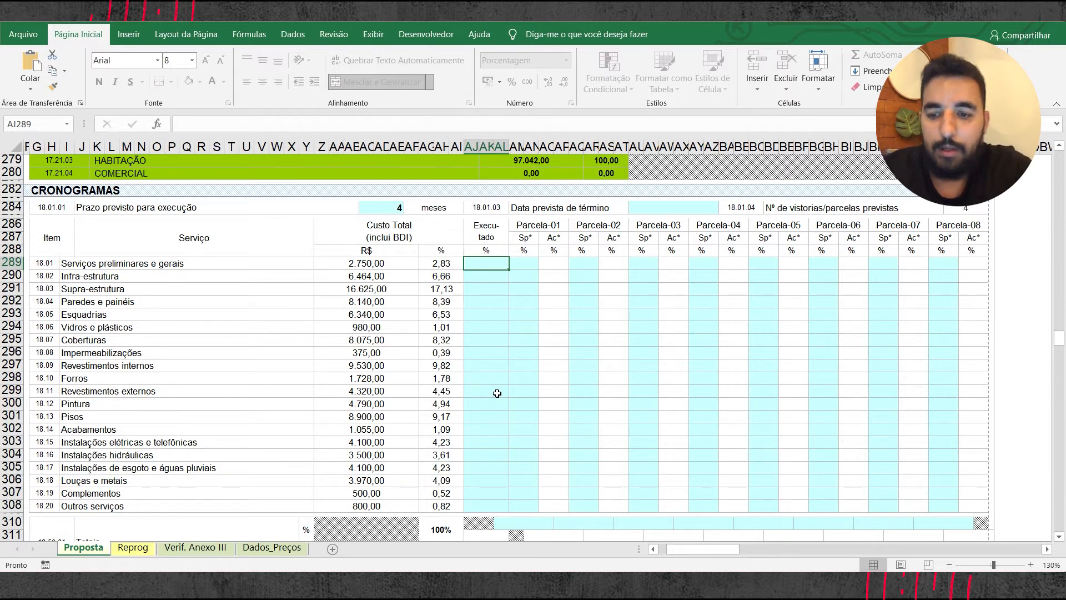
type("1")
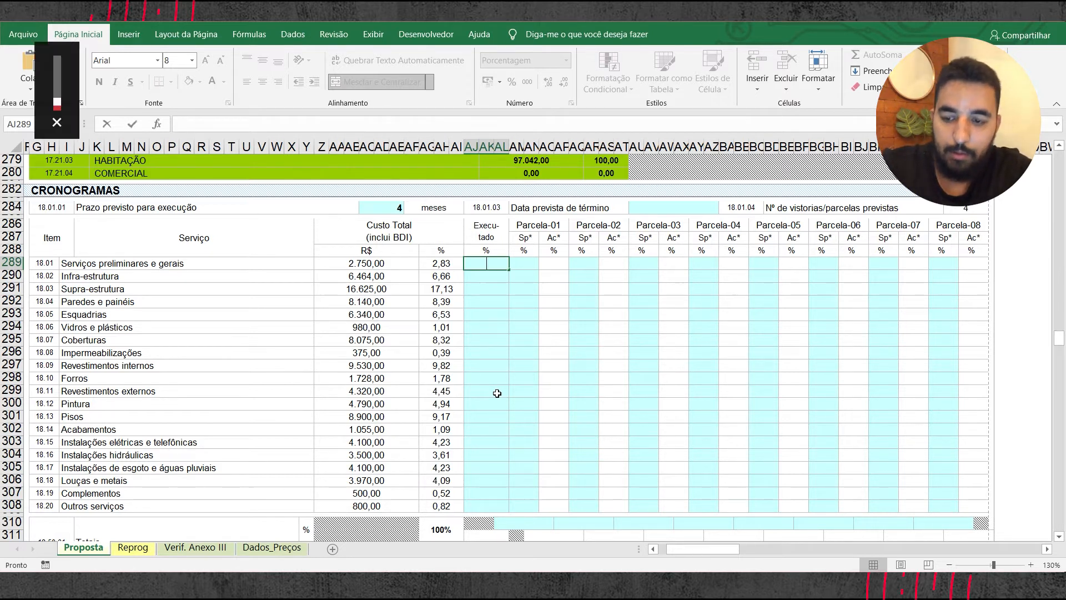
type("00")
key("Return")
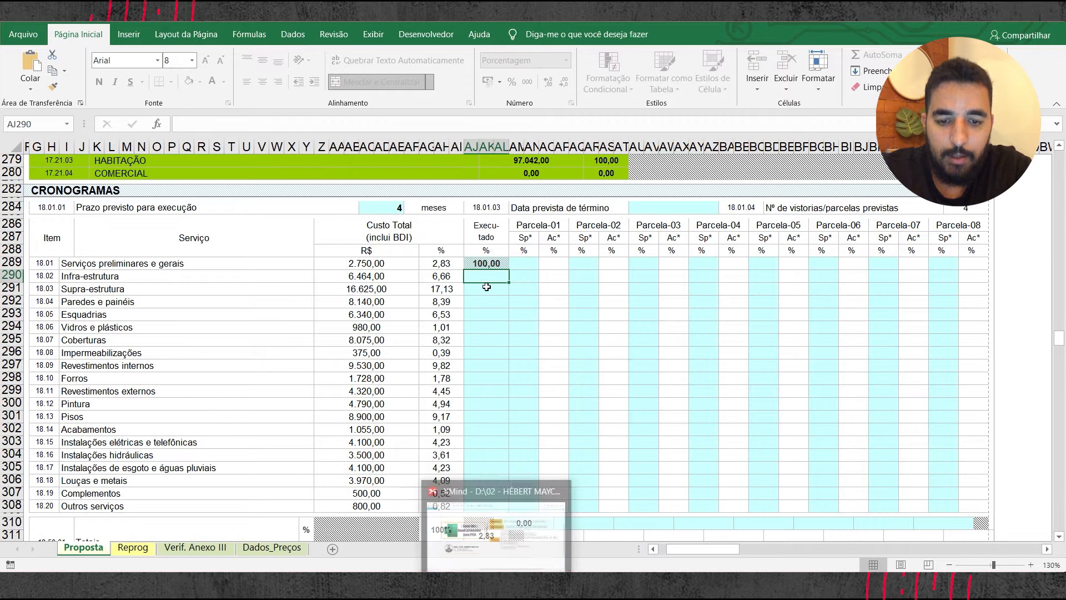
type("100")
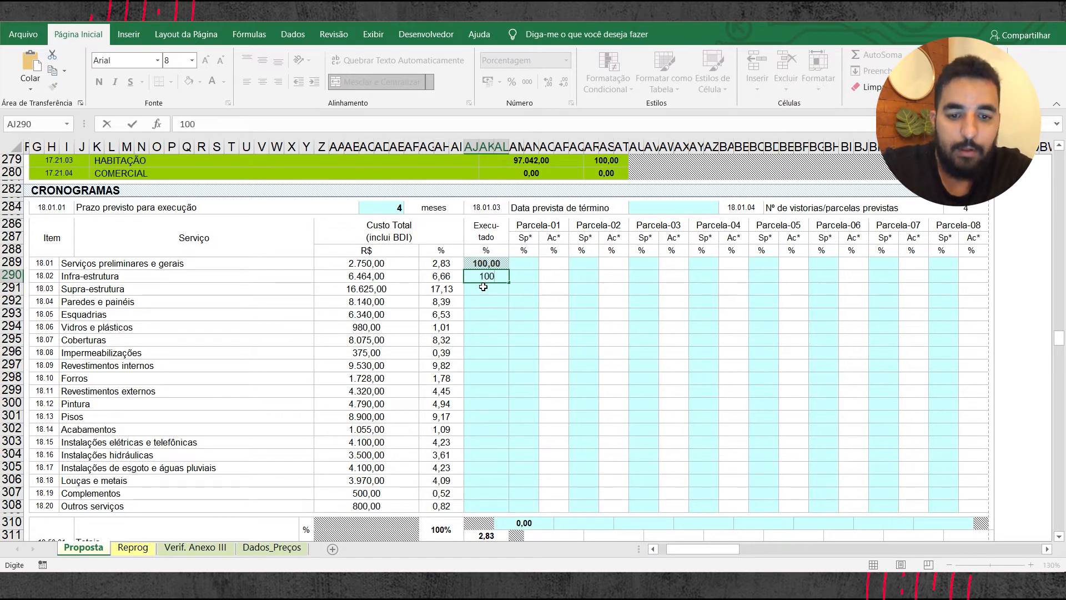
key("Return")
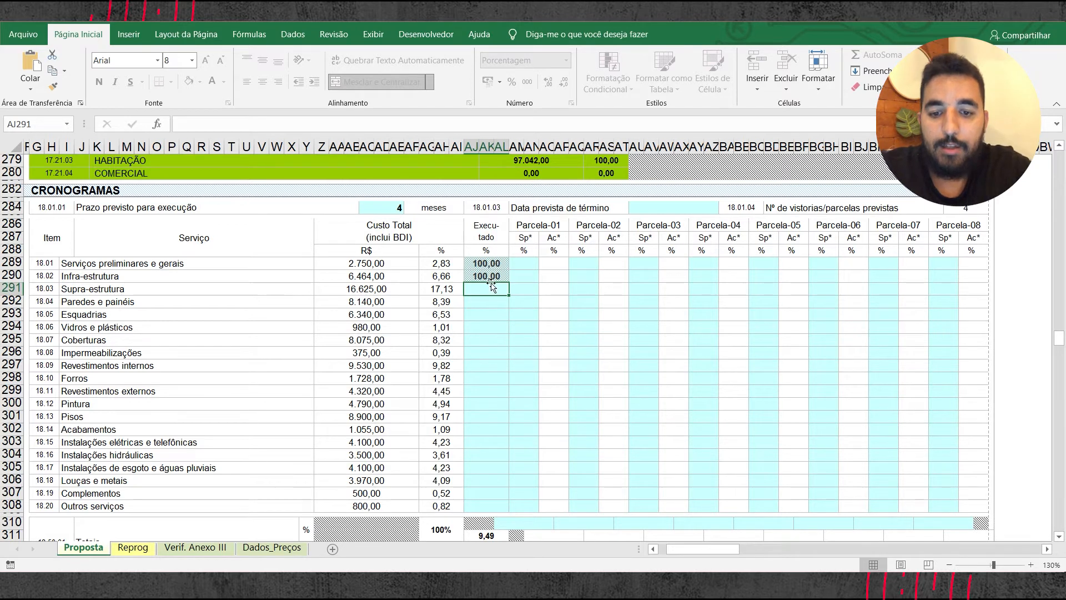
left_click_drag(493, 264, 492, 288)
key("Delete")
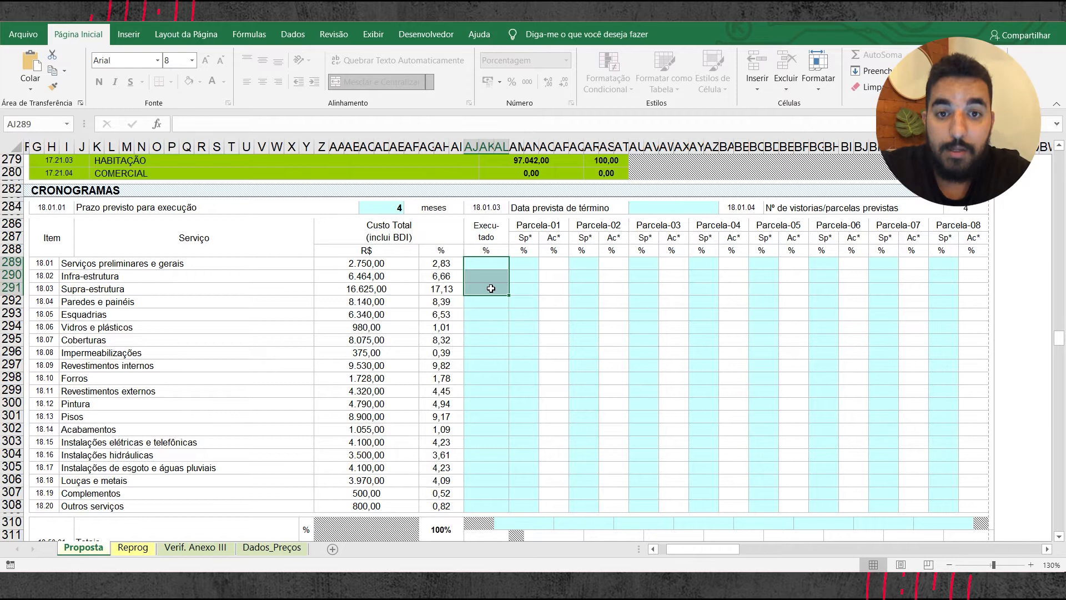
Step: Enter 100% for Serviços preliminares e gerais in the simple (Sp) column of Parcela-01
left_click_drag(524, 263, 520, 436)
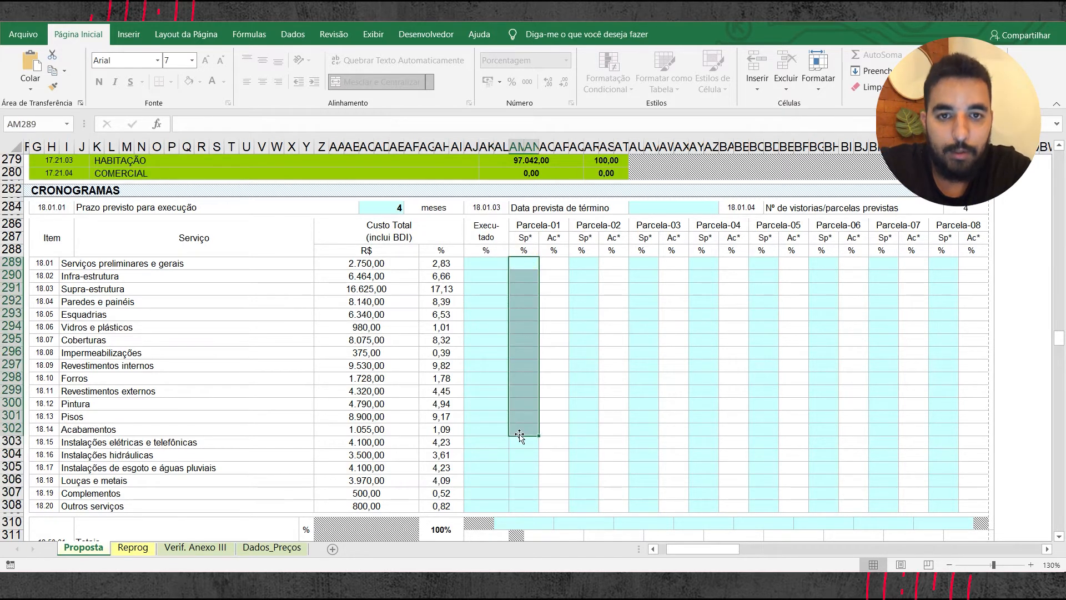
left_click(521, 281)
left_click(525, 265)
left_click(524, 302)
left_click(525, 265)
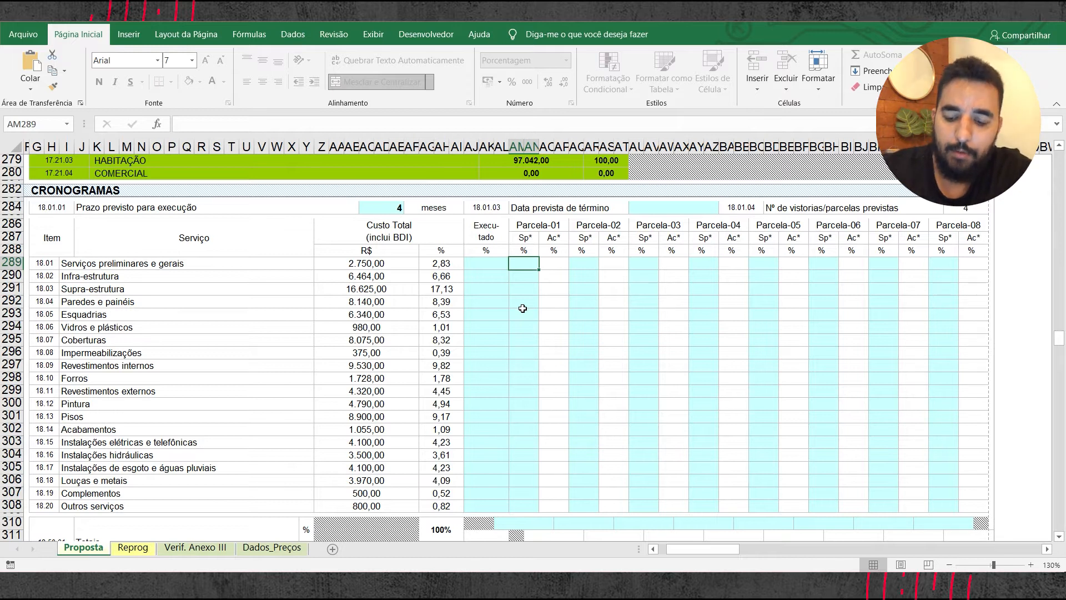
type("100")
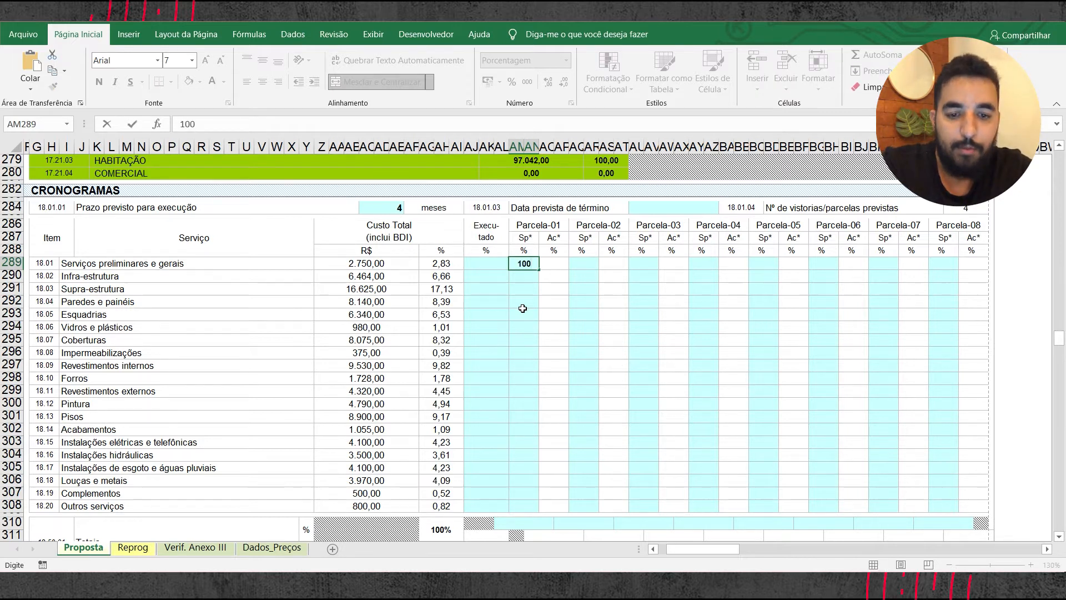
key("Return")
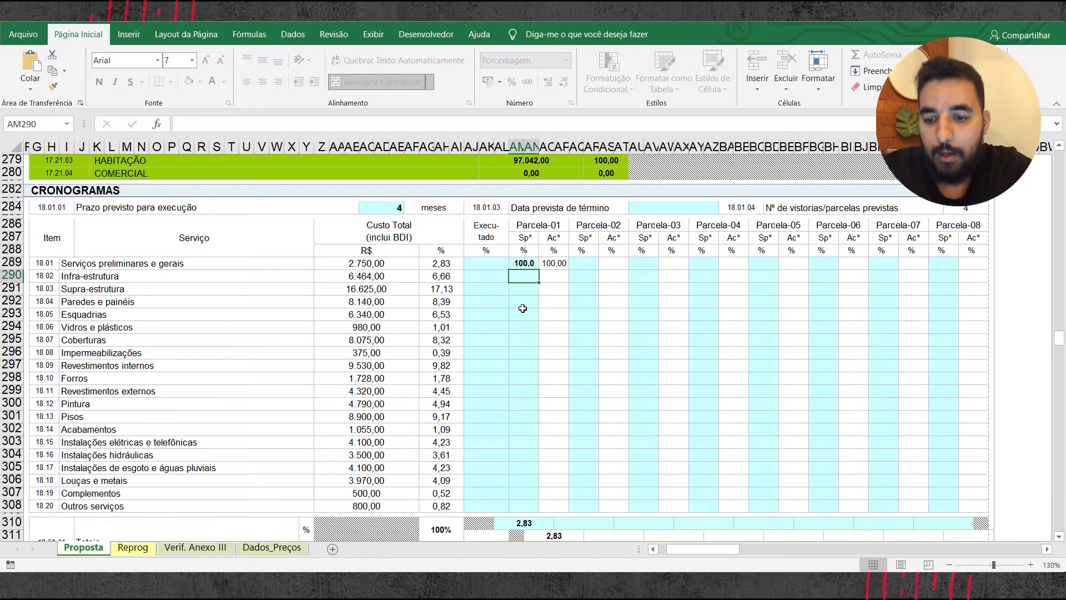
Step: Enter 100% for Infra-estrutura and 70% for Supra-estrutura in the simple (Sp) column of Parcela-01
type("100")
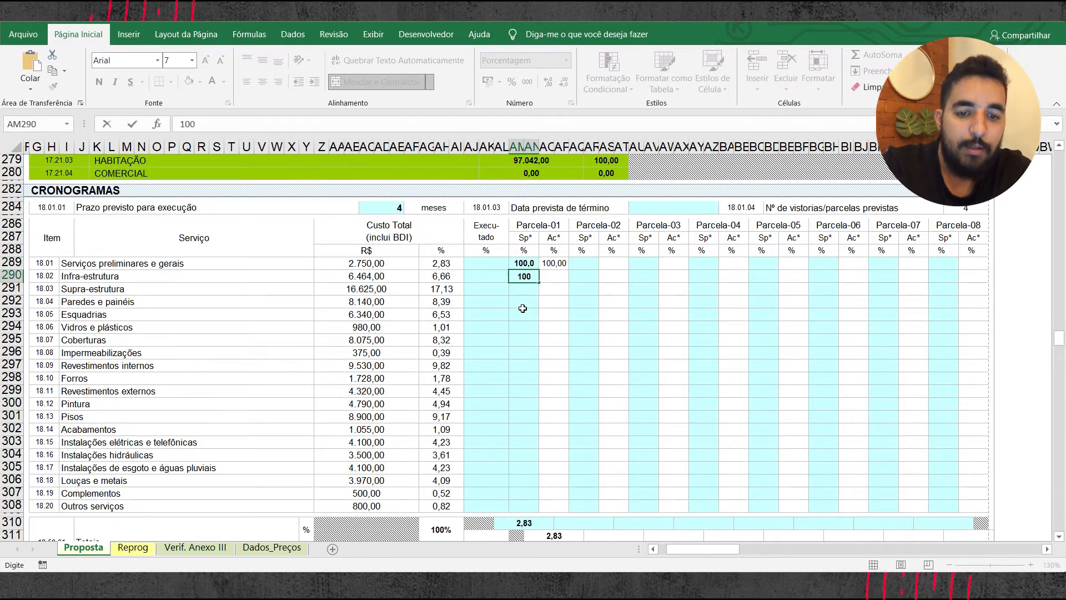
key("Return")
left_click(522, 305)
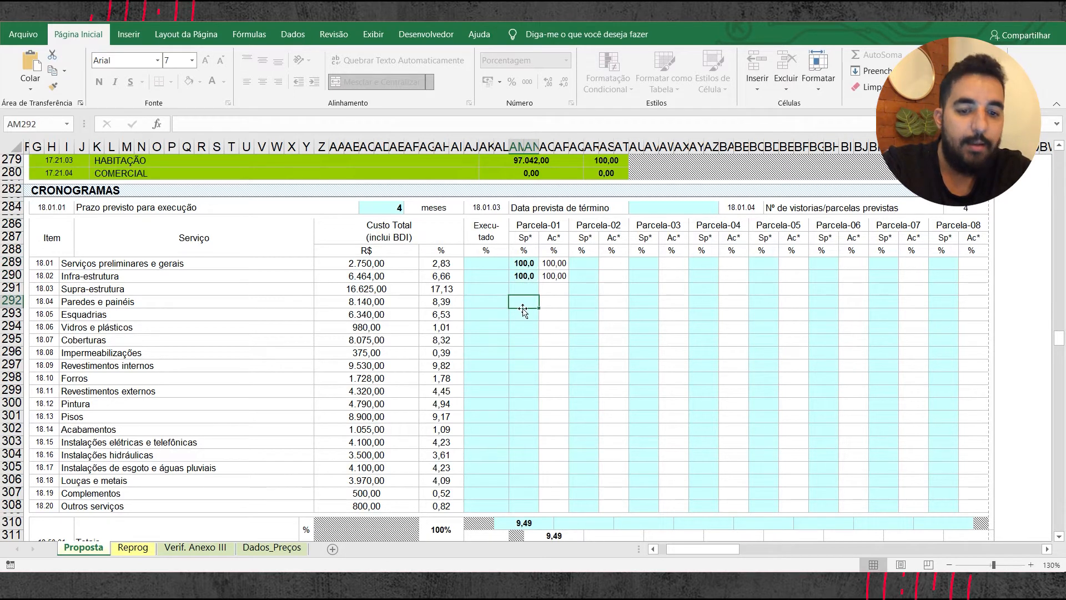
left_click(524, 285)
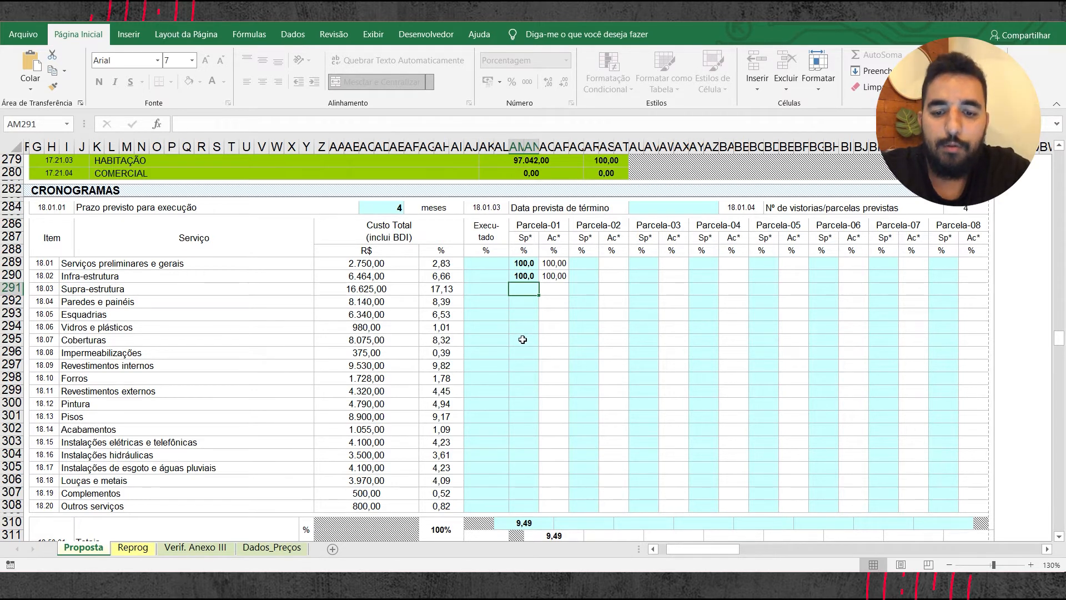
type("7")
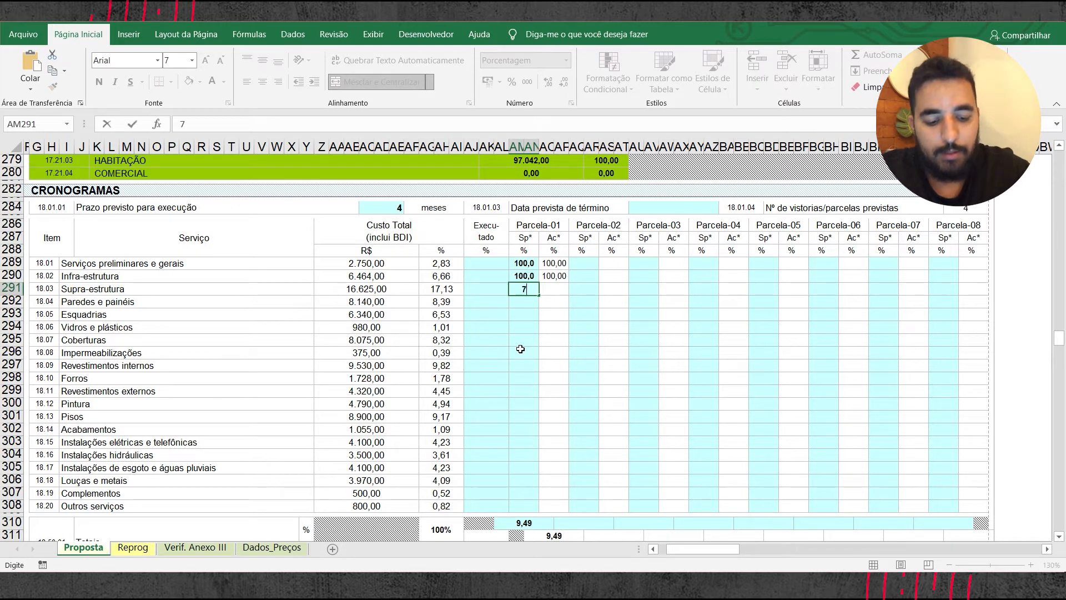
key("BackSpace")
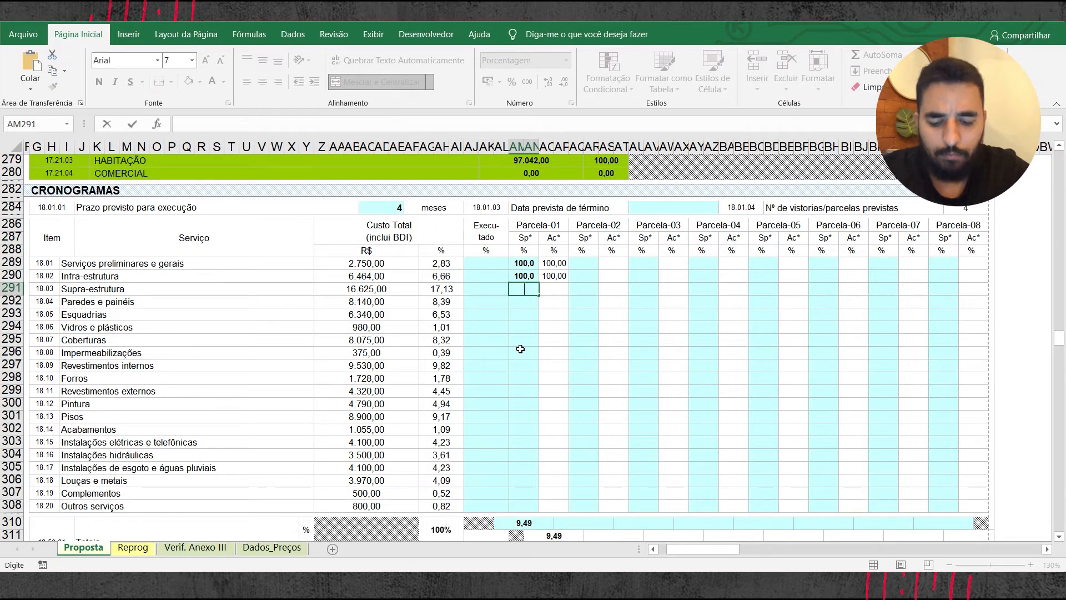
type("70")
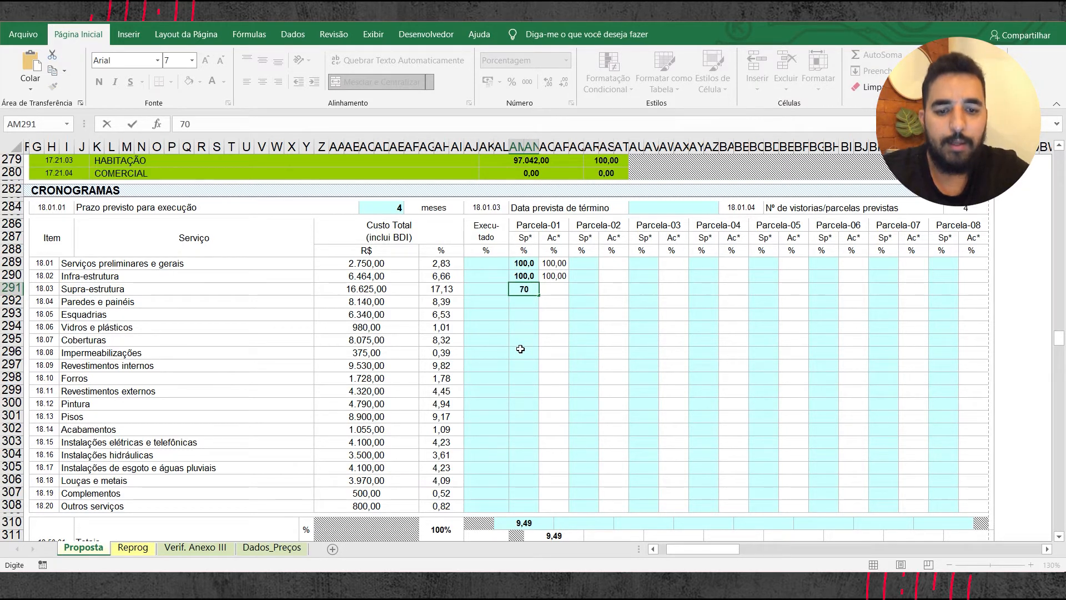
key("Return")
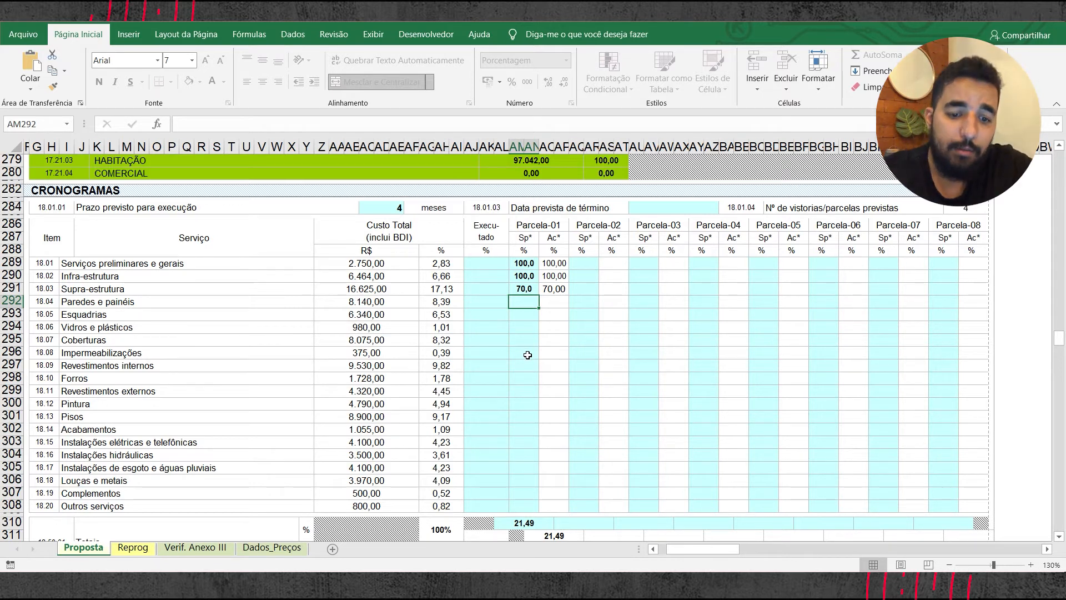
Step: Enter 60% for Paredes e painéis in the simple (Sp) column of Parcela-01
type("3")
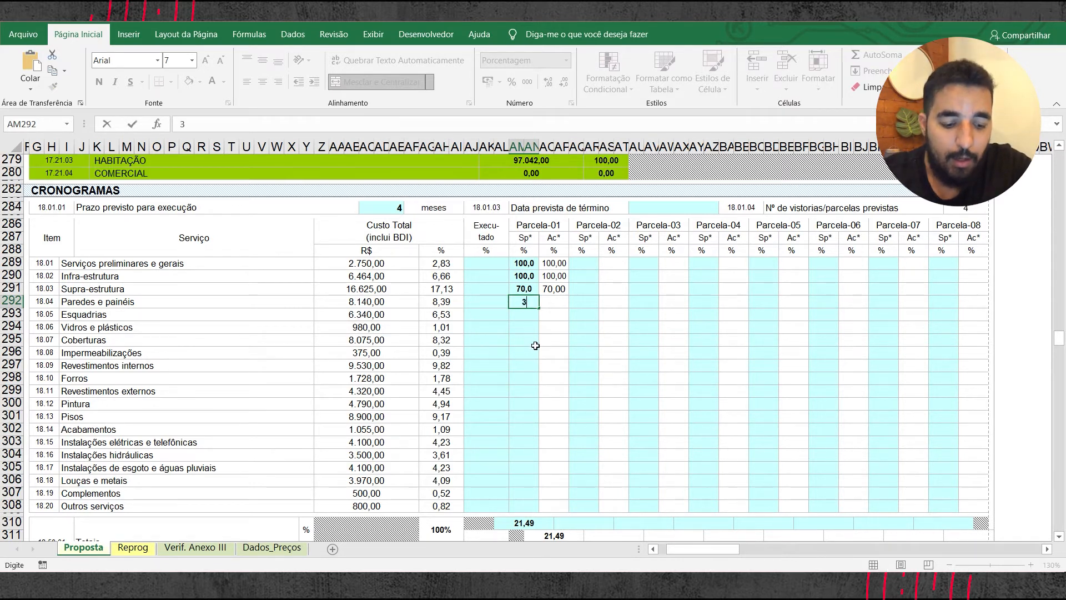
key("BackSpace")
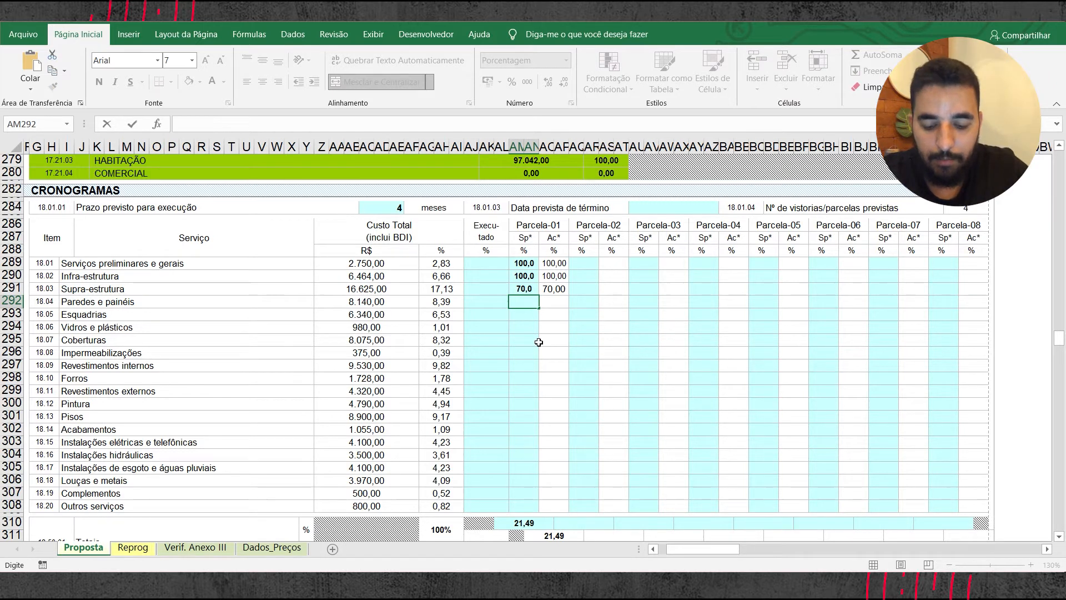
type("60")
key("Return")
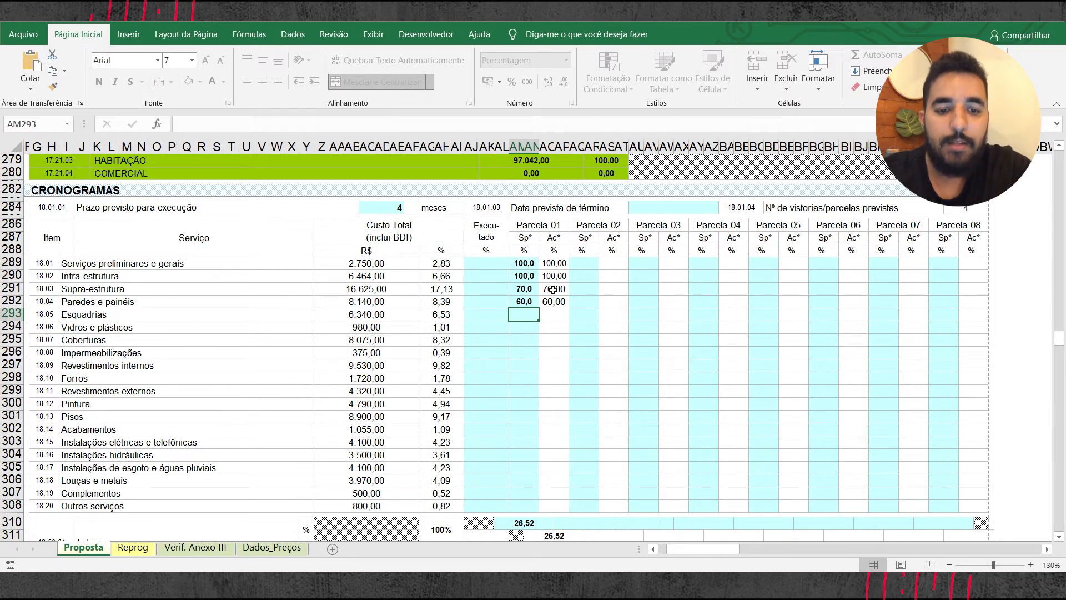
Step: Enter 30% for Supra-estrutura and 40% for Paredes e painéis in the simple (Sp) column of Parcela-02
left_click(590, 292)
type("300")
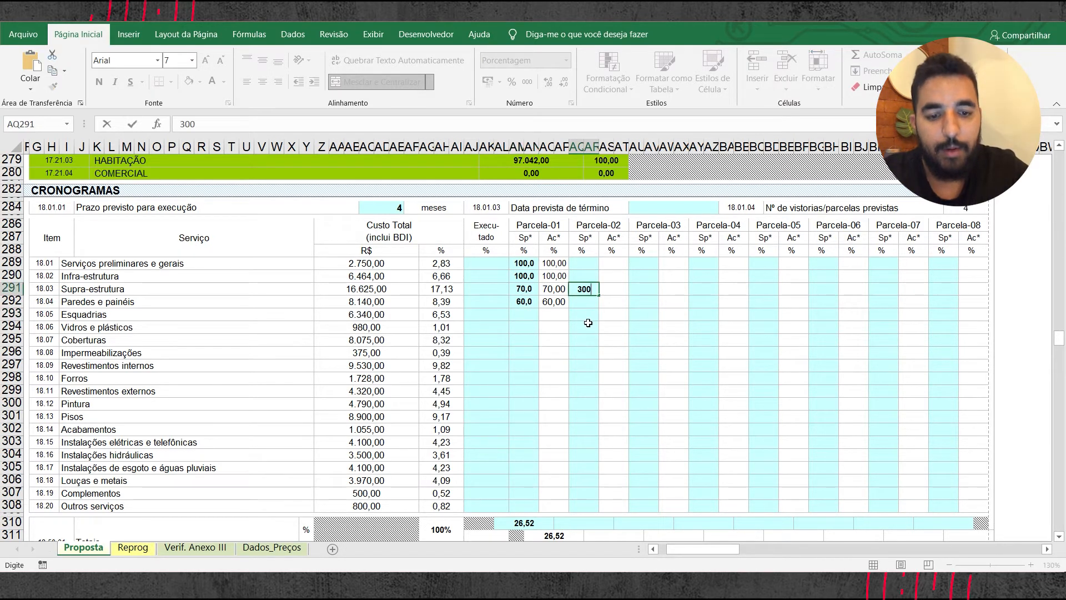
key("BackSpace")
key("Return")
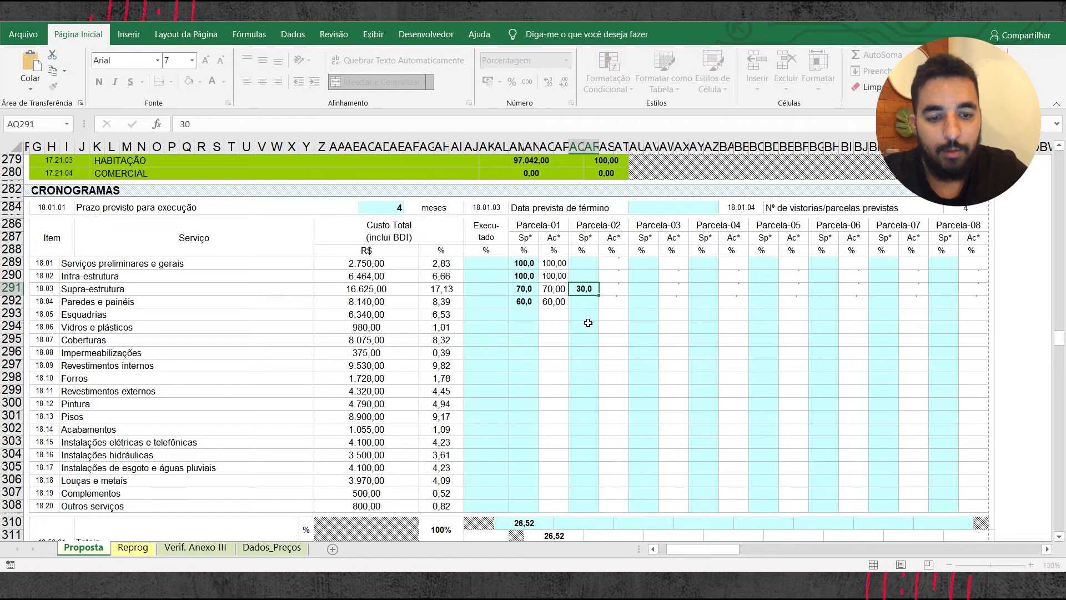
type("40")
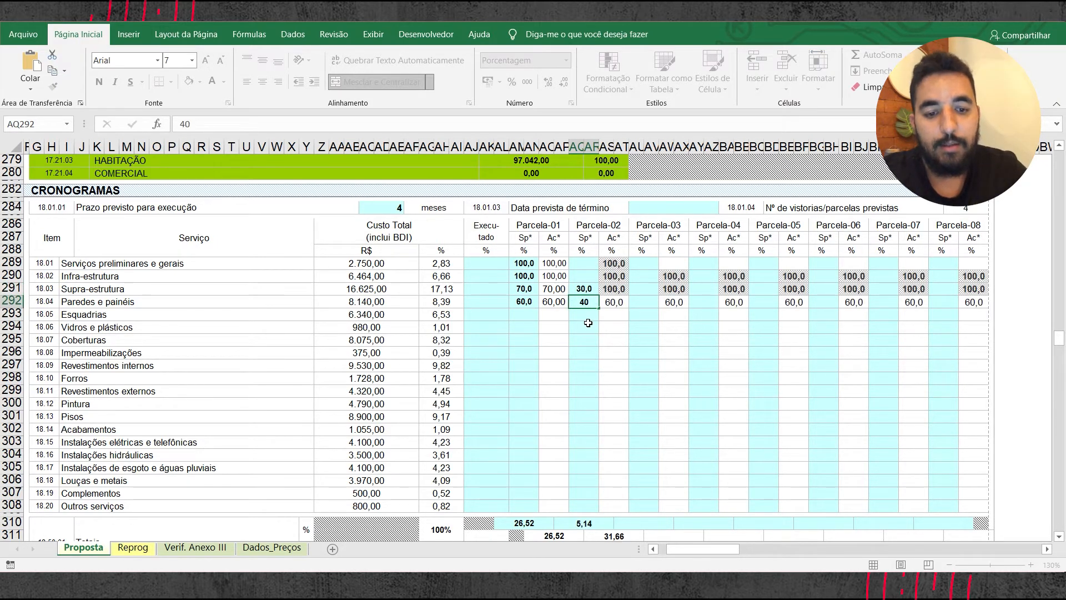
key("Return")
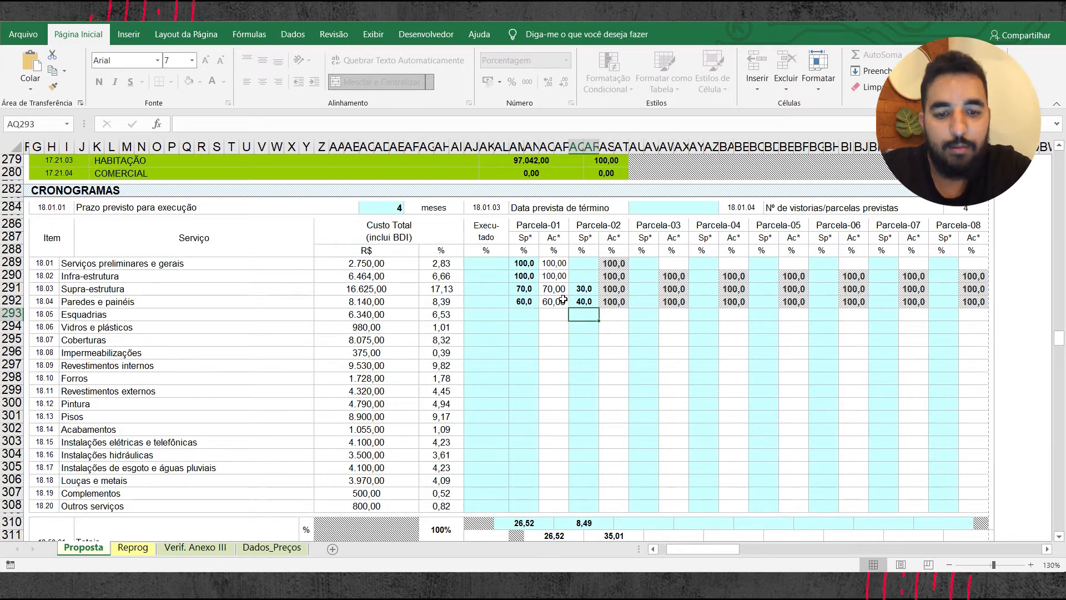
Step: Examine how Supra-estrutura and Paredes e painéis are split between Parcela-01 and Parcela-02, and check the Totais rows of the schedule
left_click(525, 290)
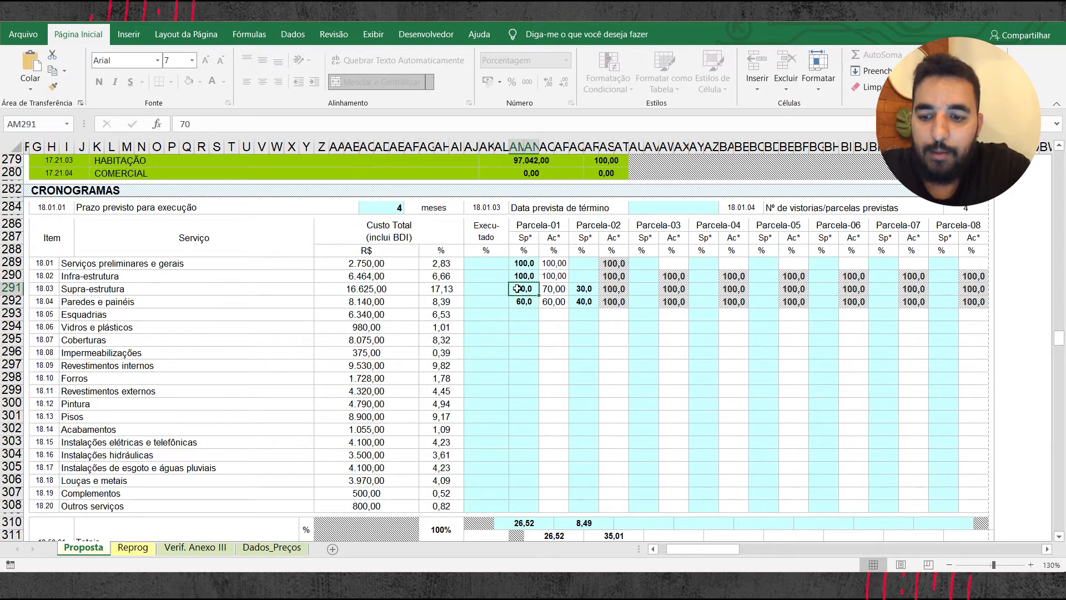
left_click(583, 289)
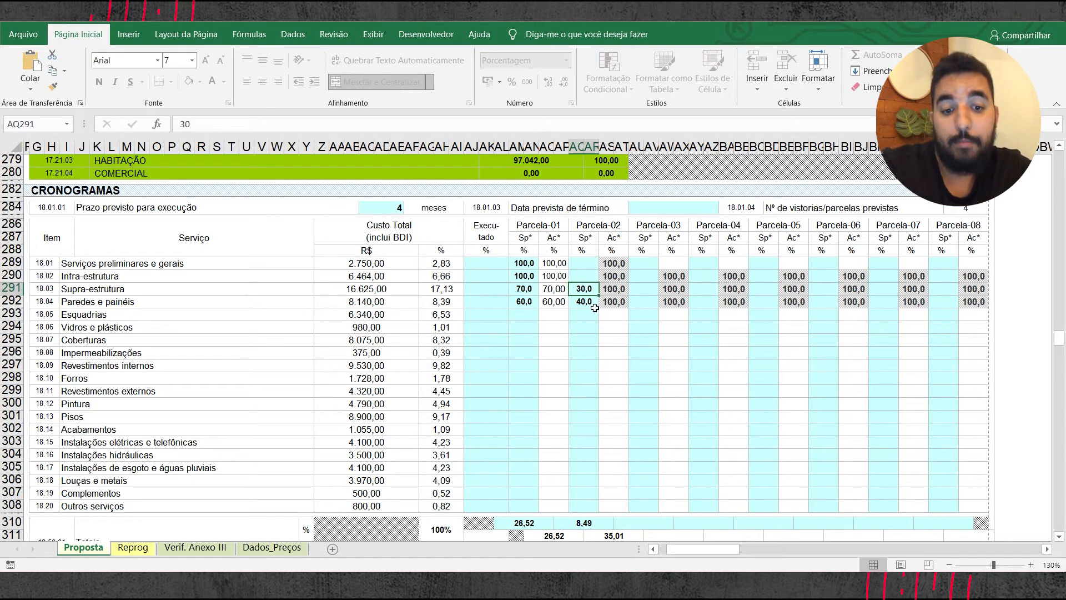
left_click(524, 301)
left_click(585, 301)
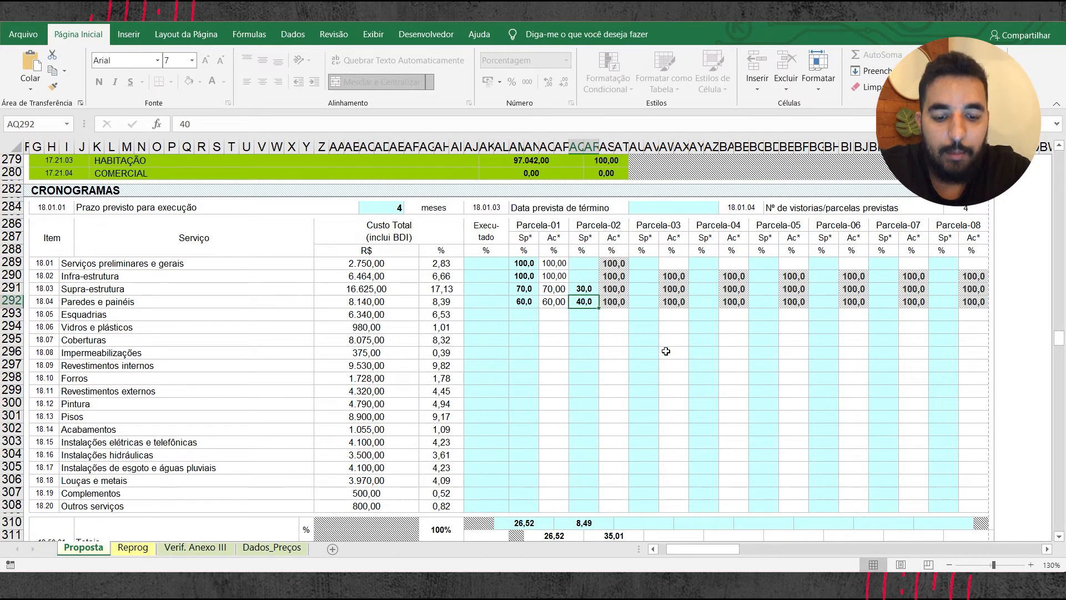
left_click(1061, 538)
left_click(1061, 538)
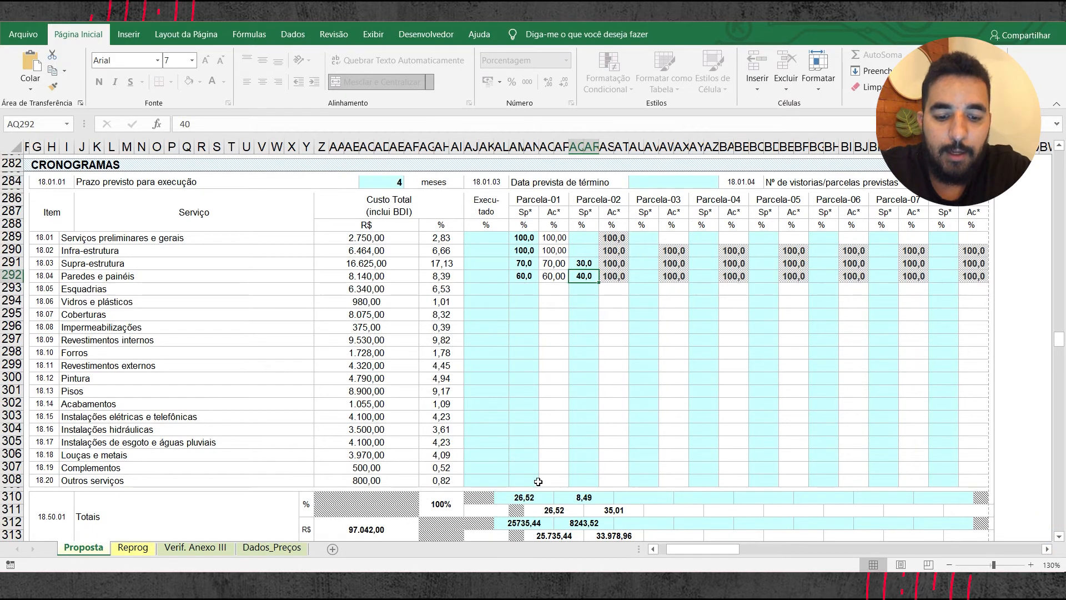
left_click(1061, 537)
left_click(1060, 536)
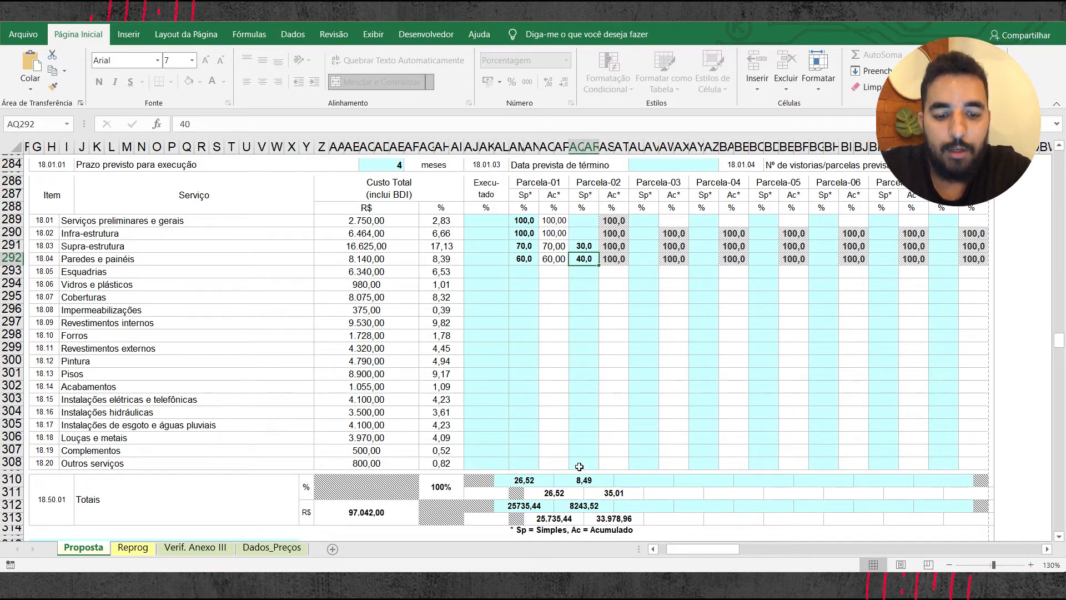
Step: Enter 100% for Coberturas in the simple (Sp) column of Parcela-02
left_click(583, 273)
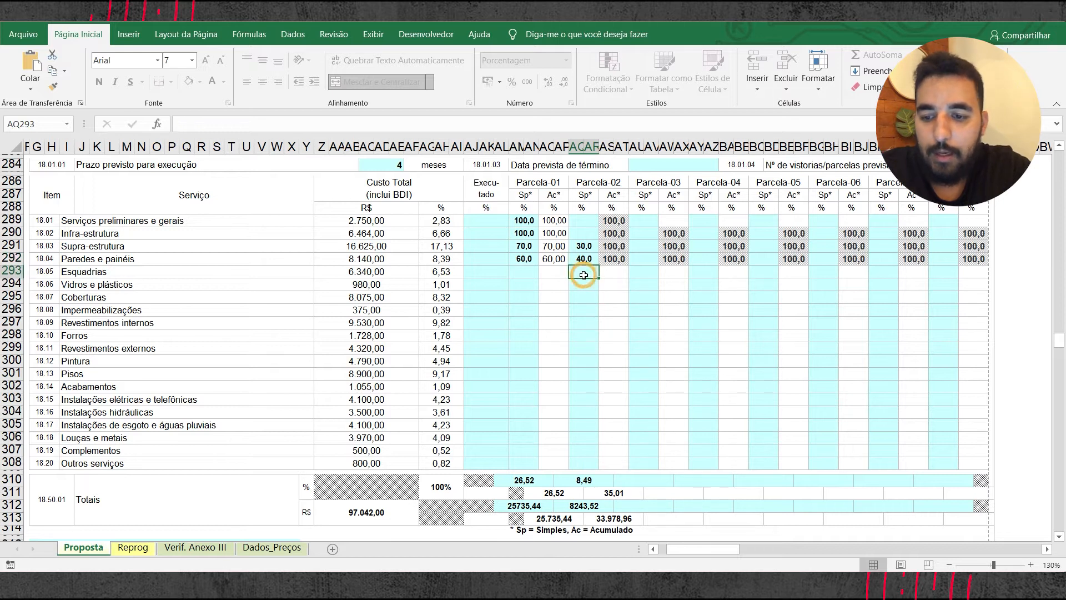
left_click(586, 285)
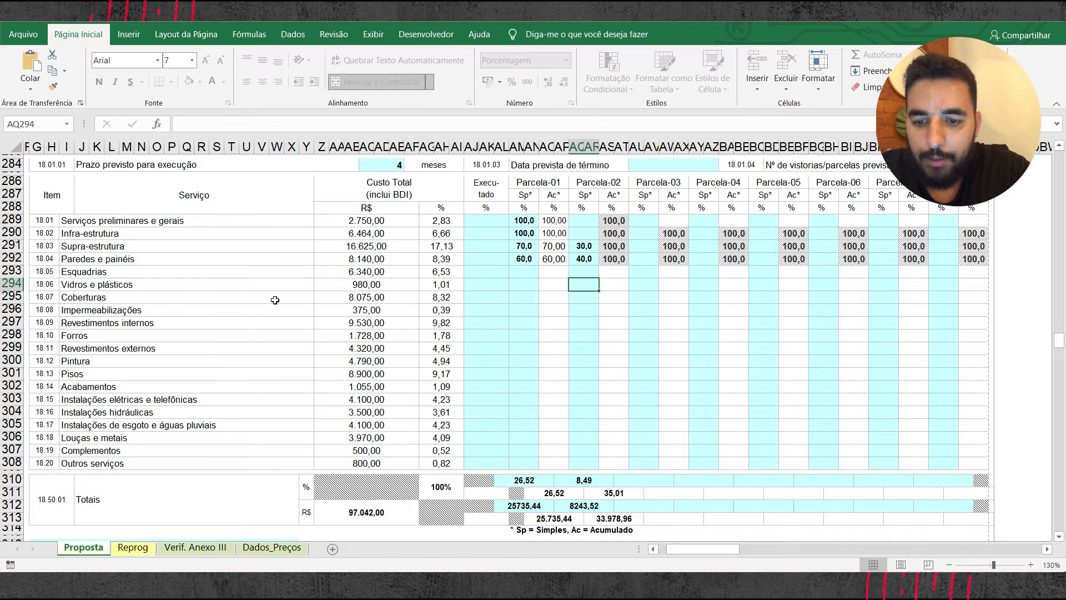
left_click(594, 298)
type("100")
key("Return")
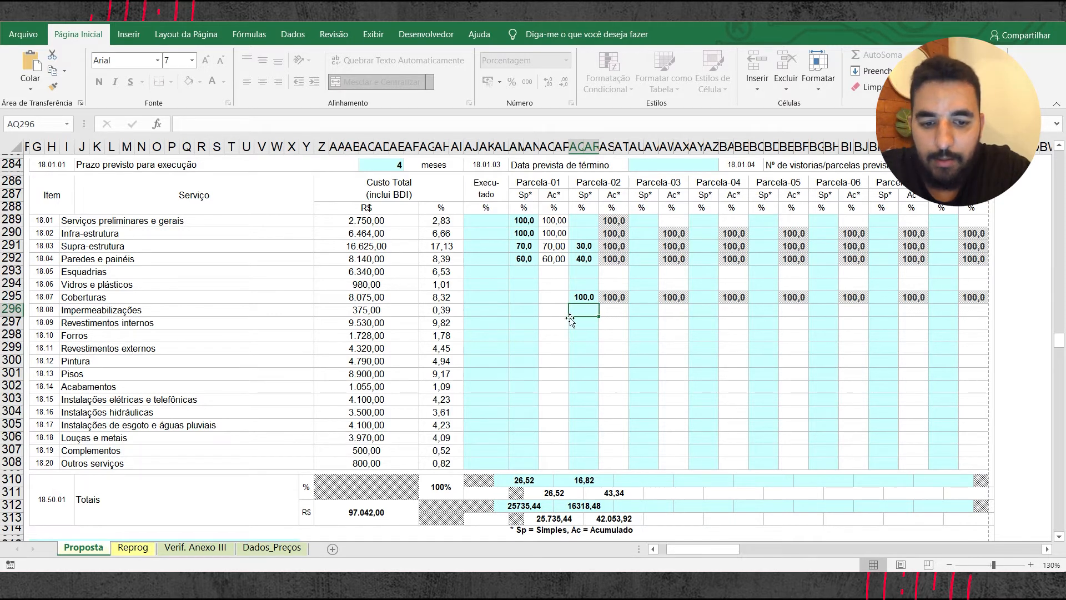
Step: Enter 100% for Impermeabilizações in the simple (Sp) column of Parcela-01
left_click(524, 311)
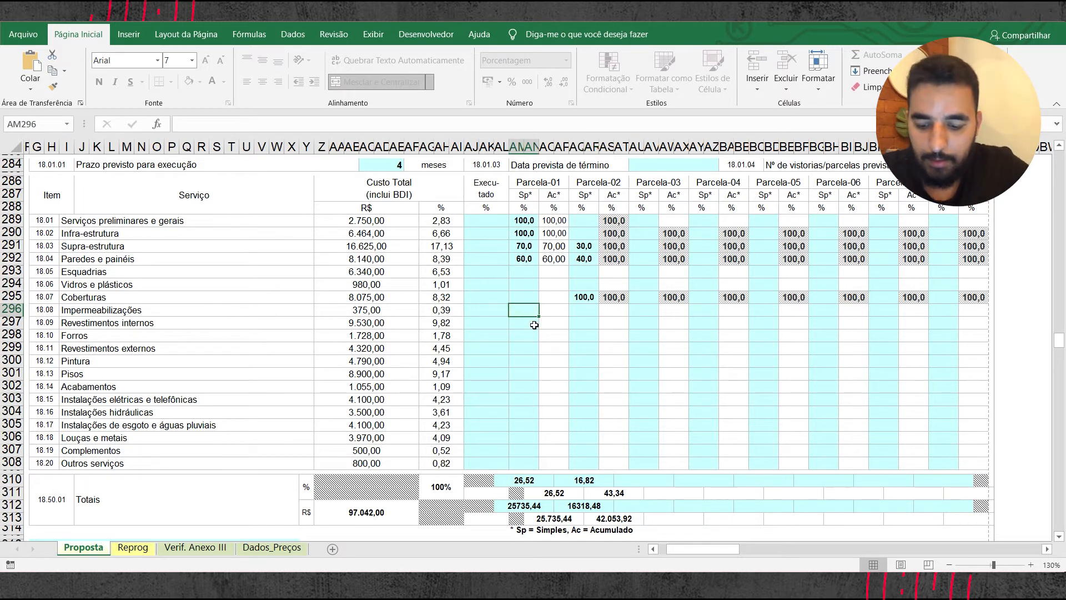
type("100")
key("Return")
Step: Enter 100% for Revestimentos externos and 30% for Revestimentos internos in the simple (Sp) column of Parcela-02
left_click(586, 312)
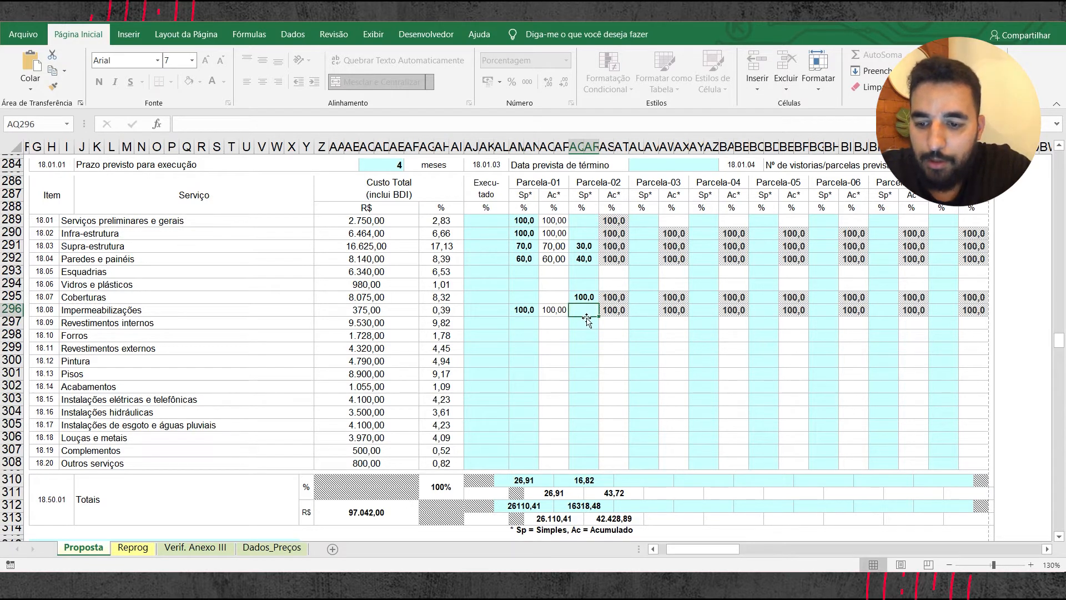
left_click(589, 349)
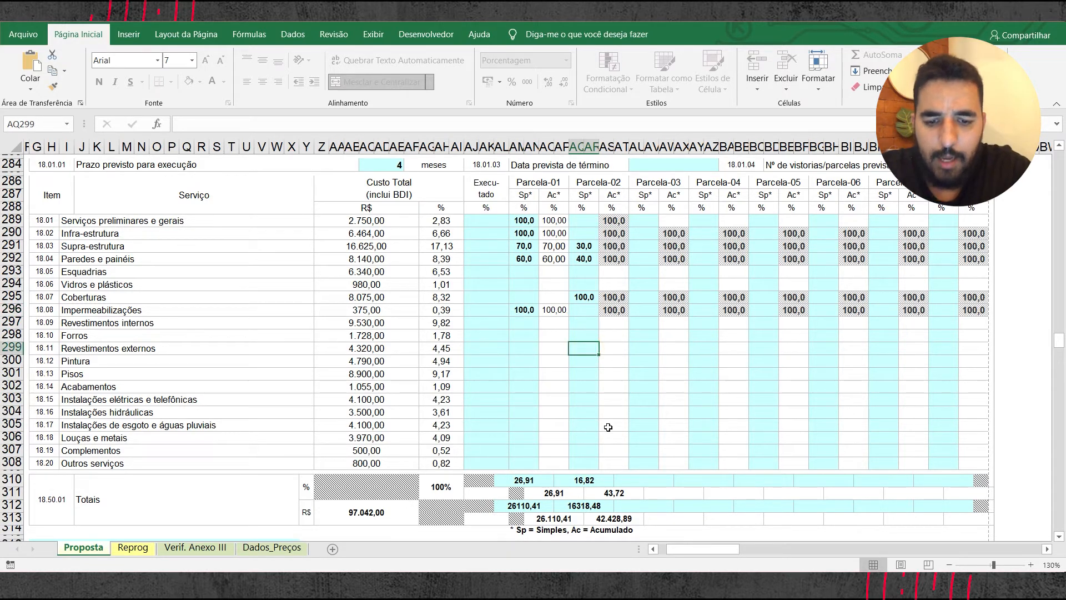
type("100")
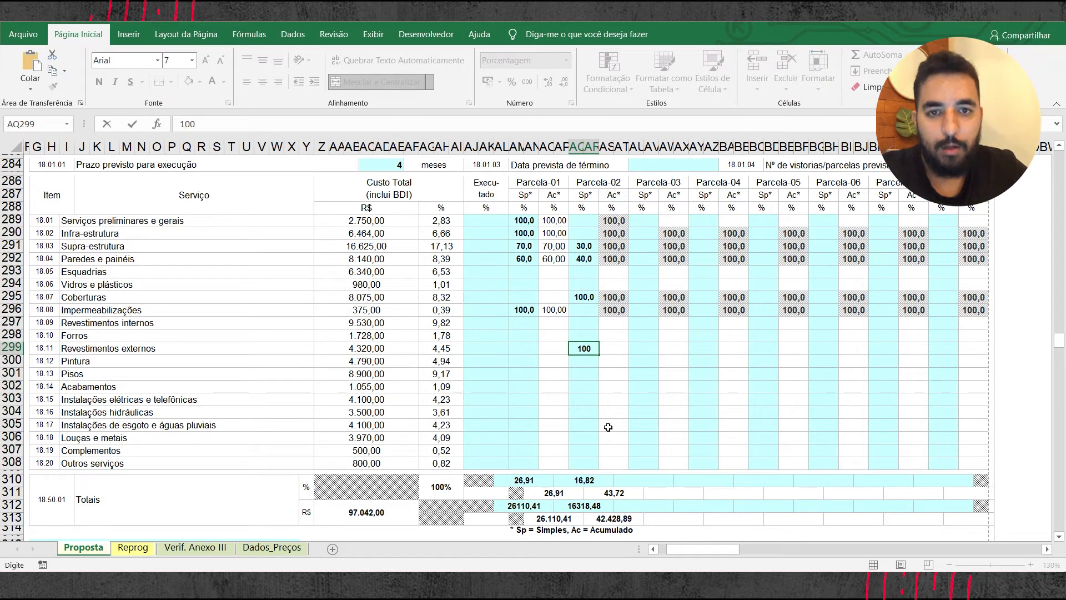
key("Return")
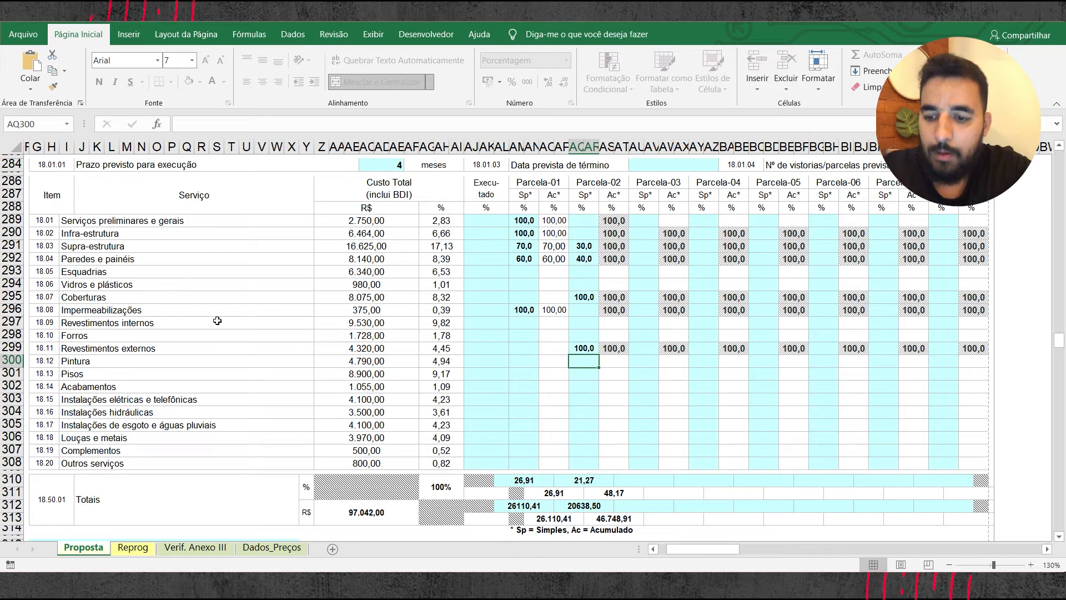
left_click(588, 324)
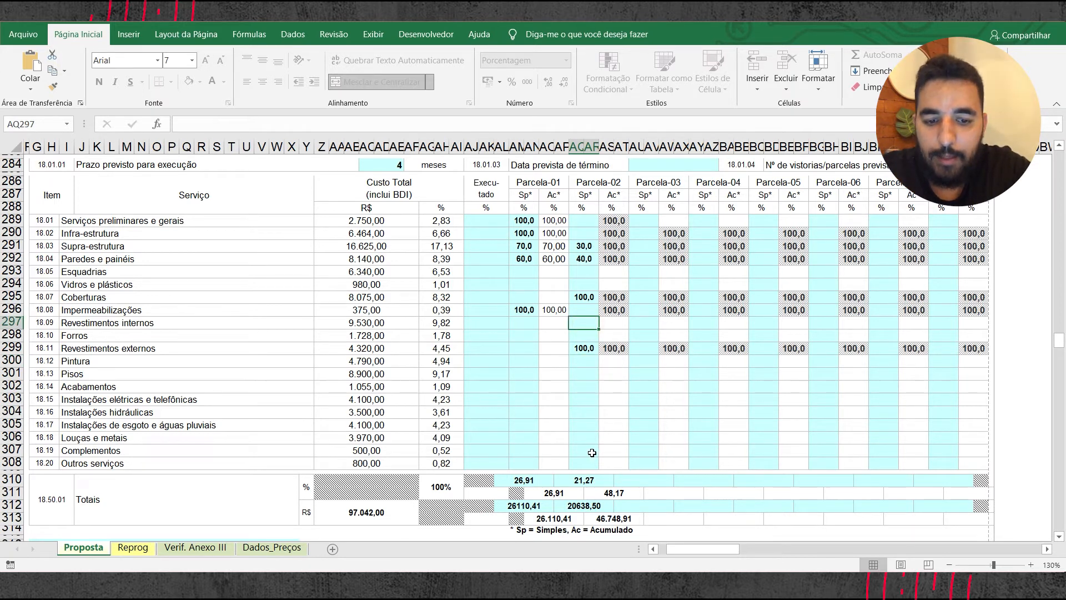
type("30")
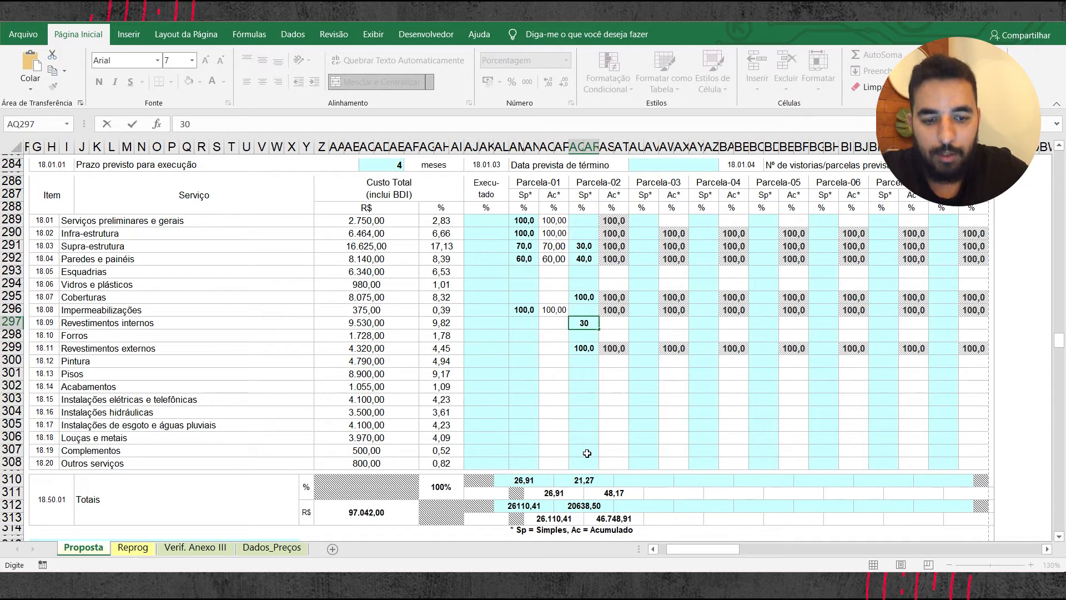
key("Return")
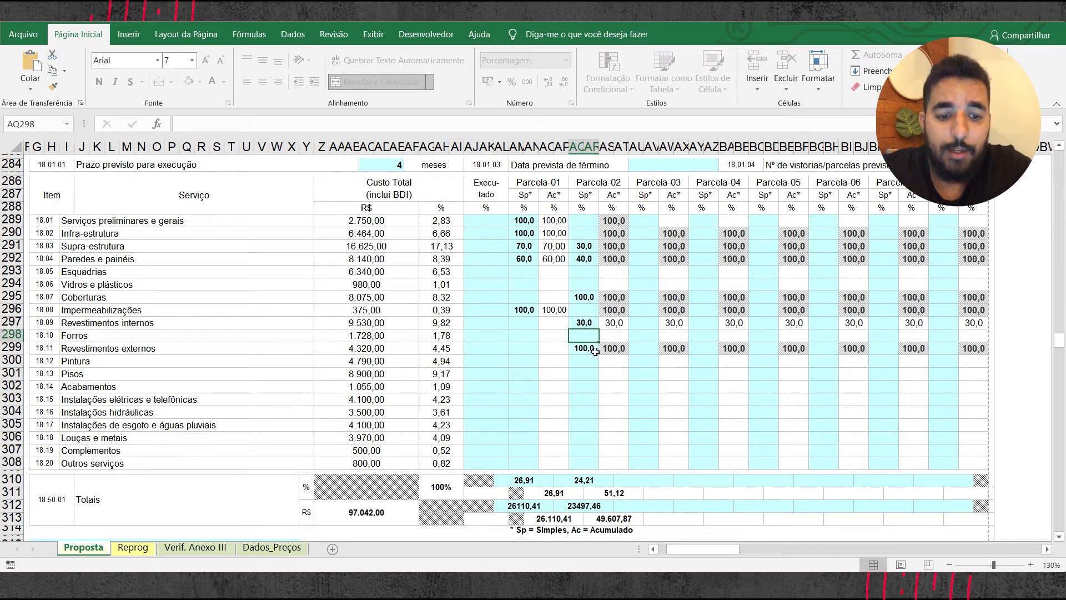
left_click(583, 349)
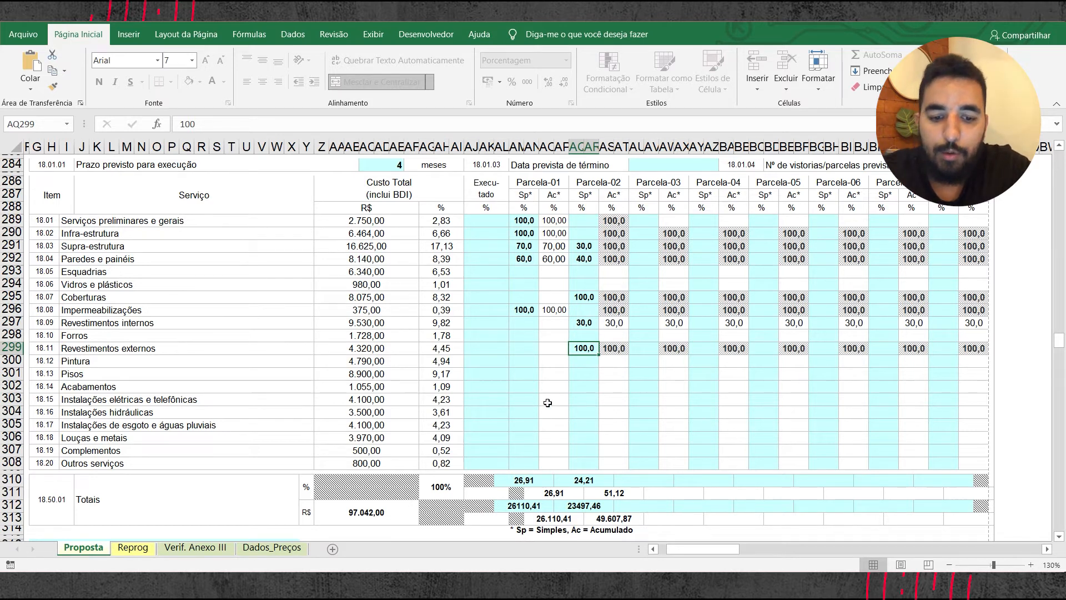
left_click(576, 401)
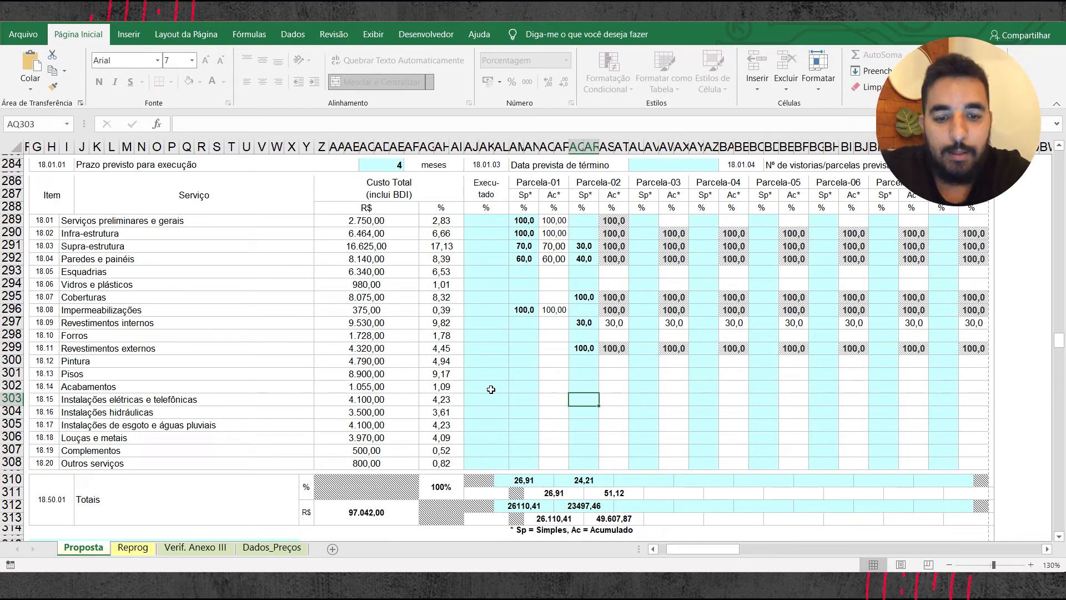
left_click(525, 310)
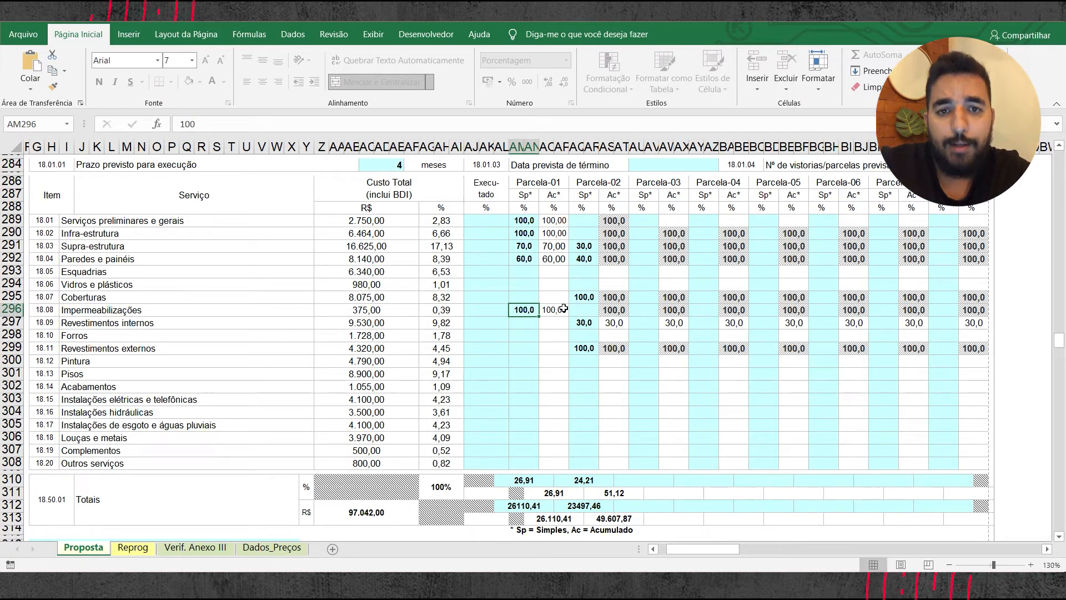
left_click(584, 349)
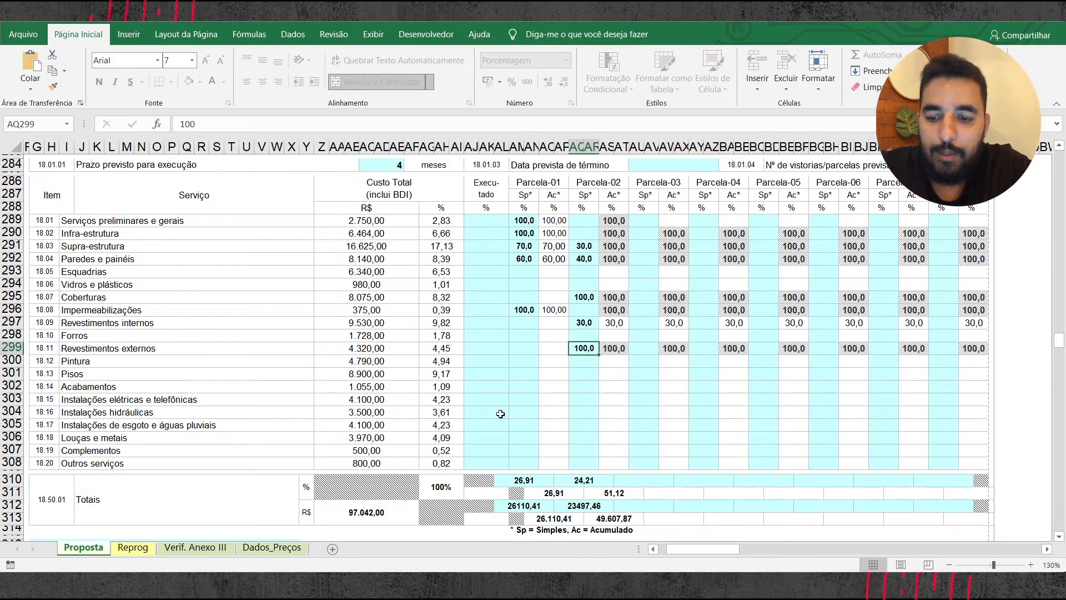
left_click(578, 401)
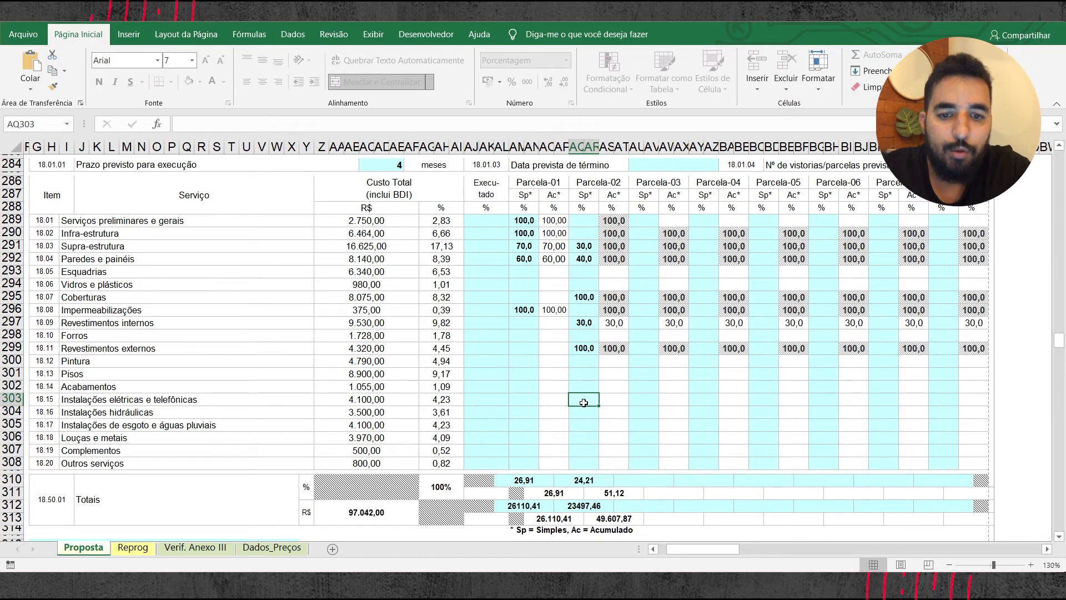
Step: Check the budget breakdown of Instalações elétricas e telefônicas and enter 15% for it in the simple (Sp) column of Parcela-02
scroll(584, 403, "up", 13)
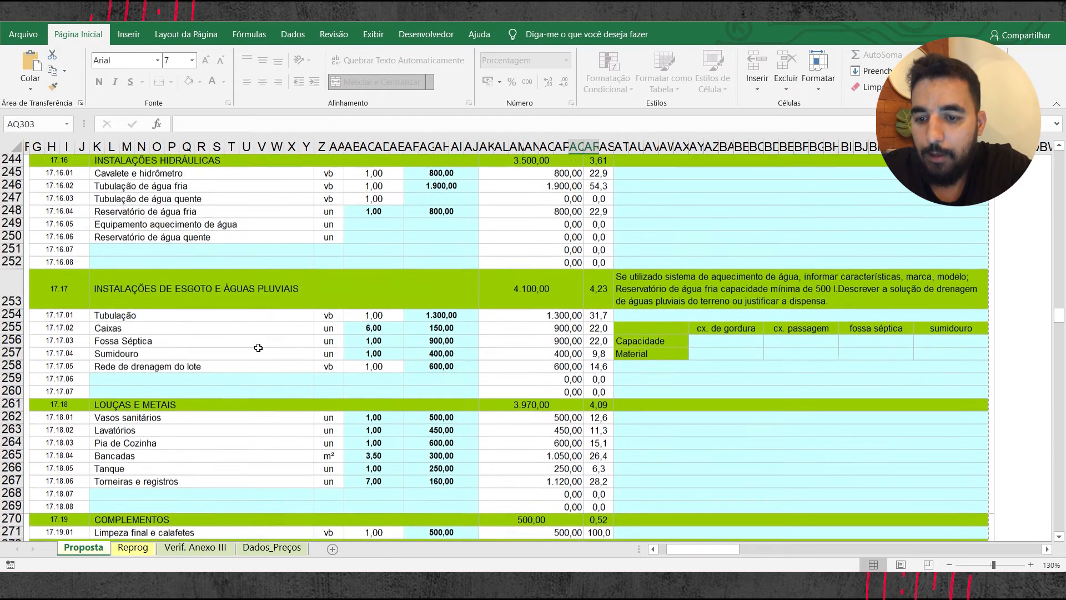
scroll(258, 347, "up", 7)
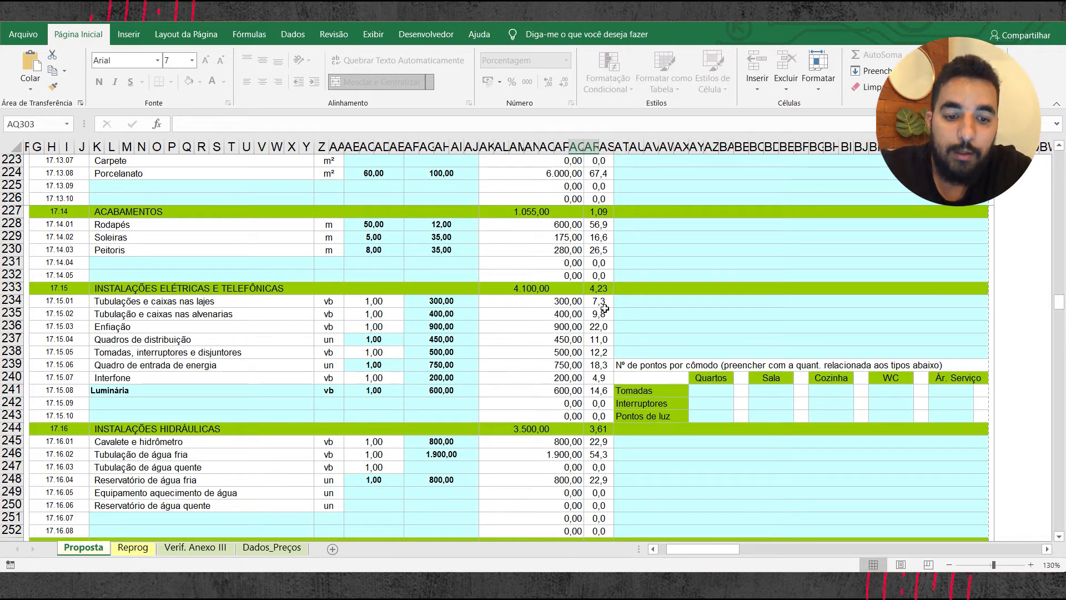
scroll(597, 305, "down", 7)
scroll(597, 305, "down", 16)
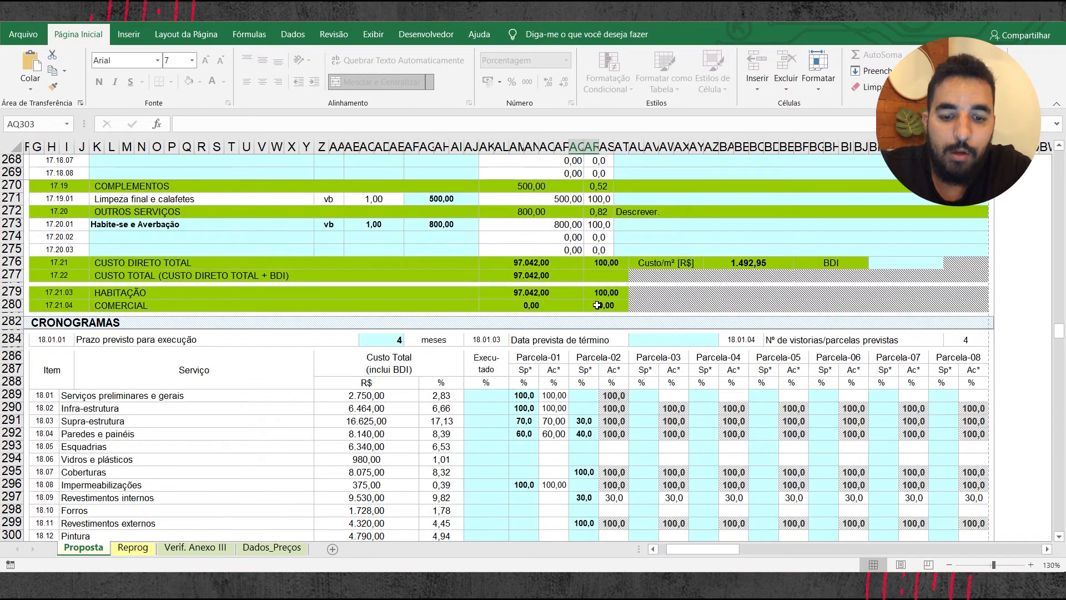
scroll(583, 323, "up", 3)
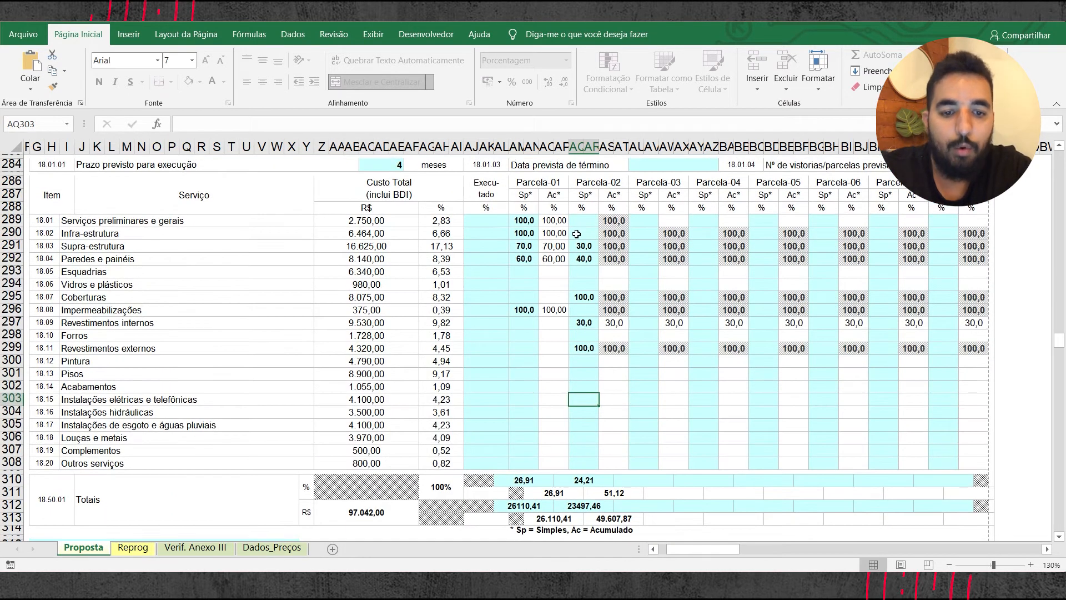
left_click(582, 386)
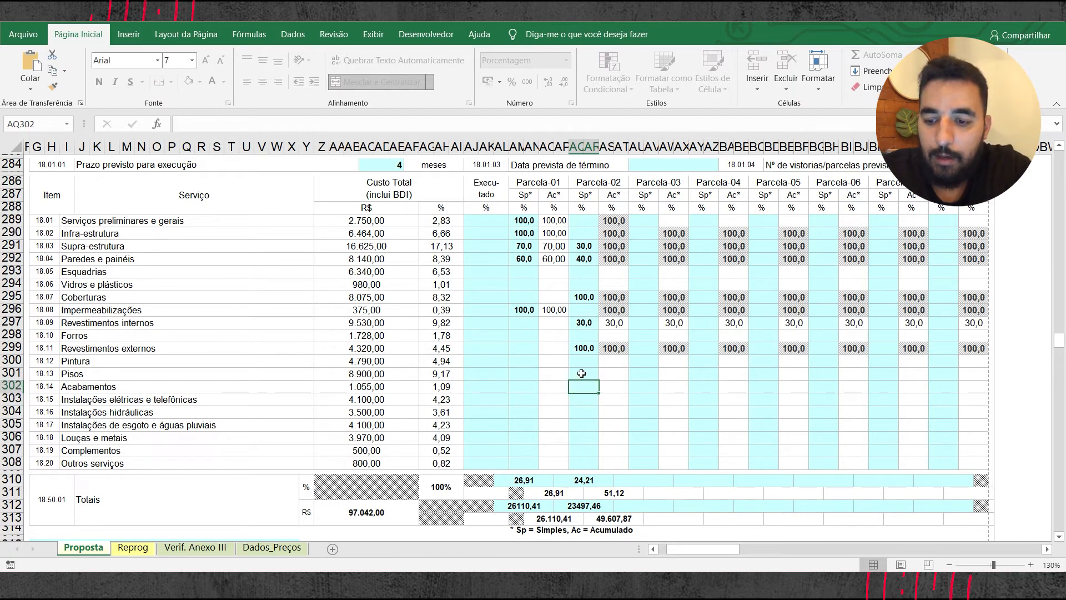
left_click(582, 401)
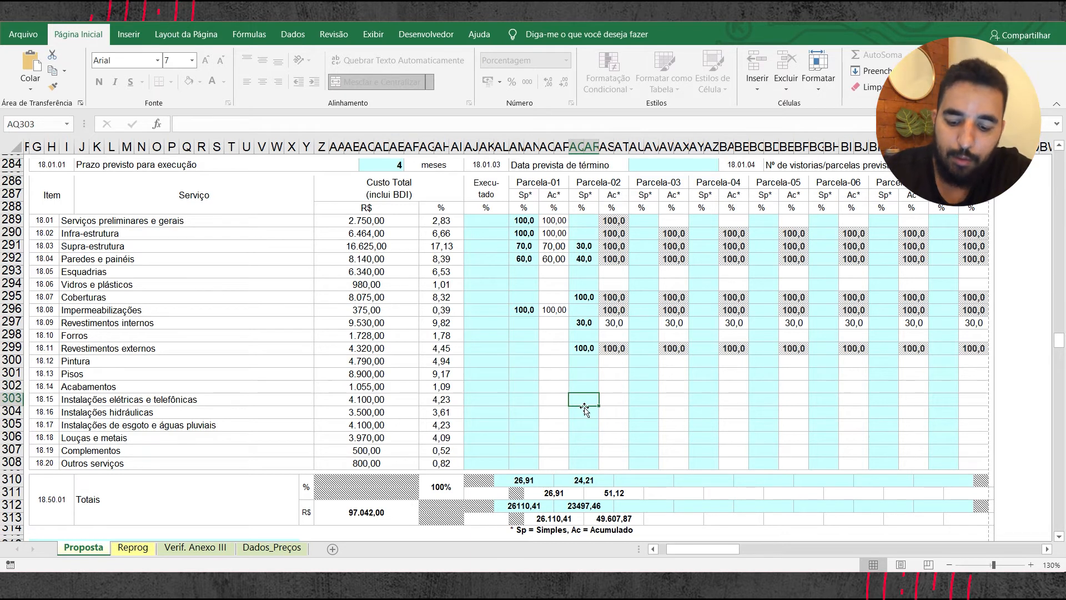
type("1")
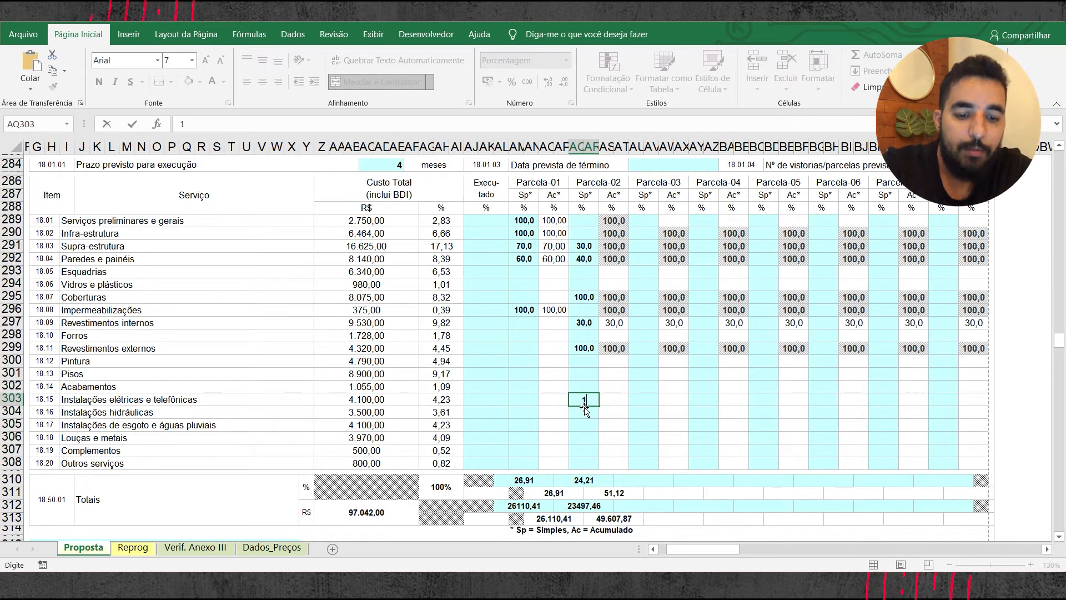
type("5")
key("Return")
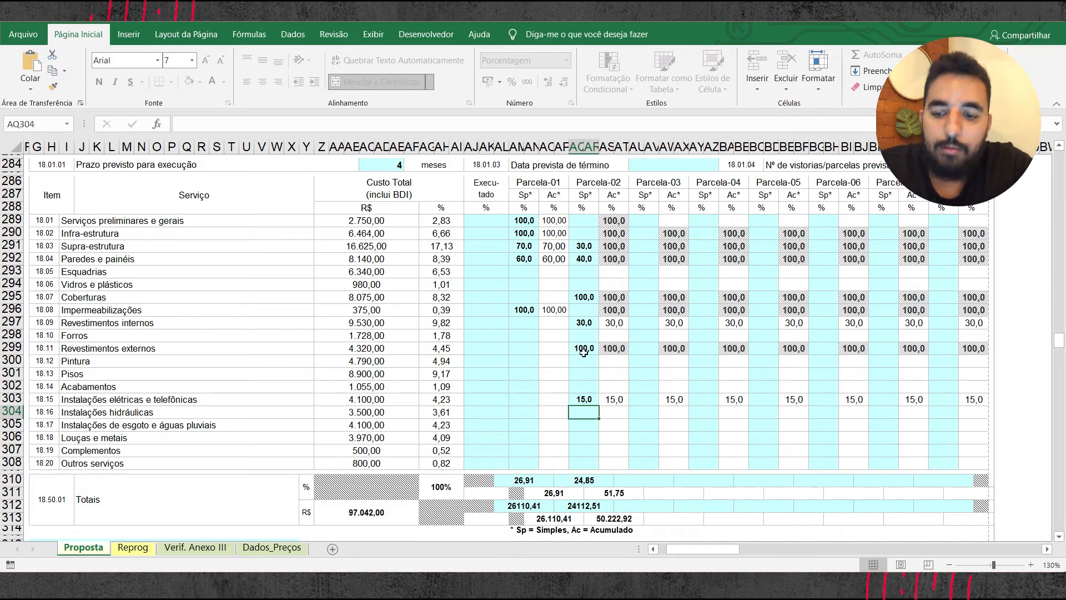
Step: Check the budget breakdown of Instalações hidráulicas and enter 22,9% for it in the simple (Sp) column of Parcela-01
scroll(231, 402, "up", 12)
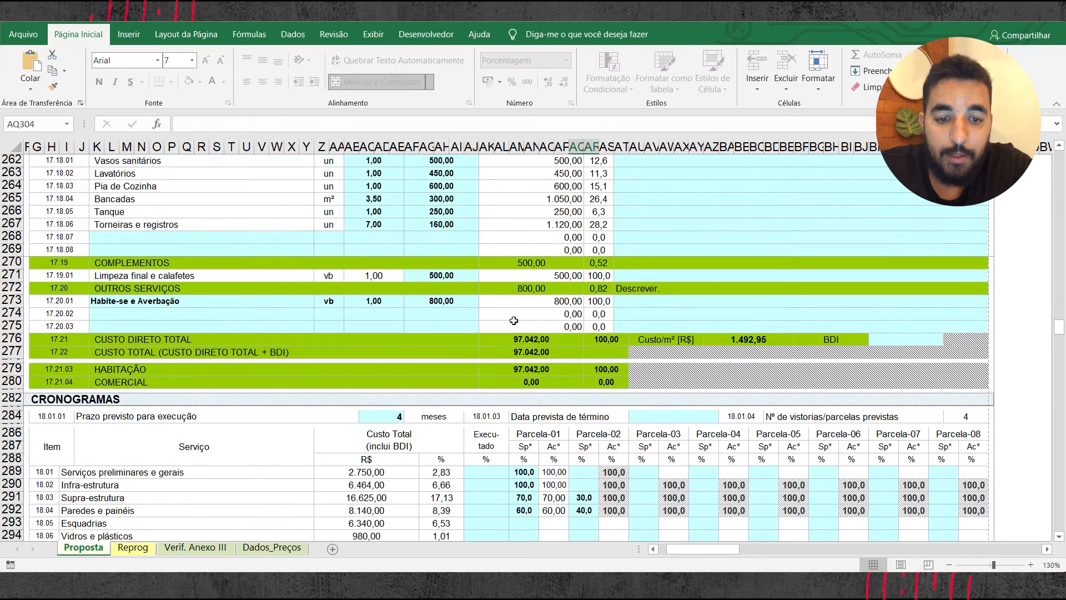
scroll(222, 355, "up", 4)
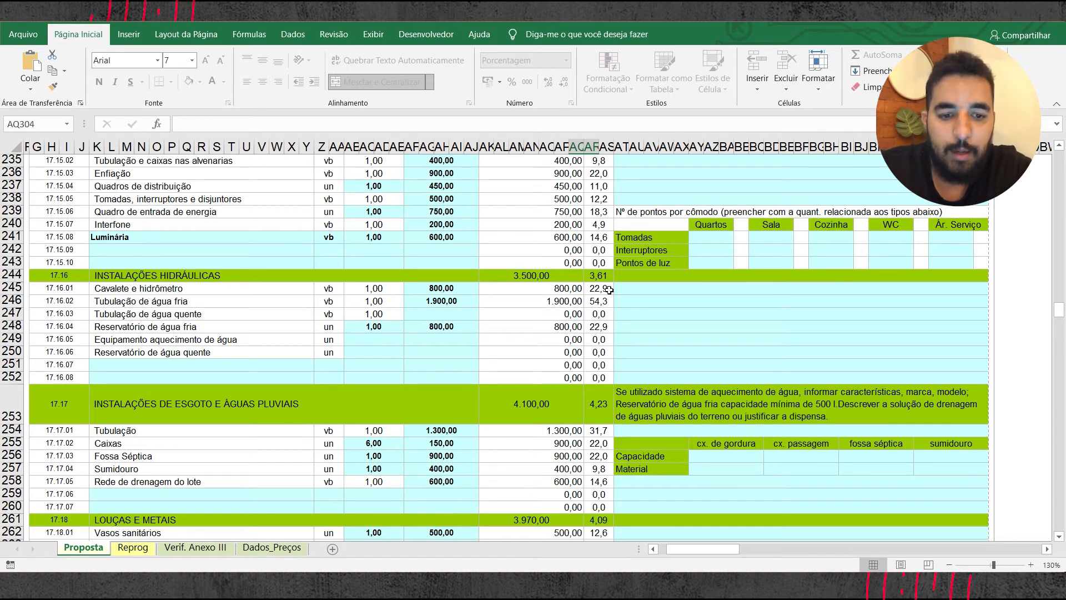
scroll(595, 292, "down", 6)
scroll(566, 349, "down", 2)
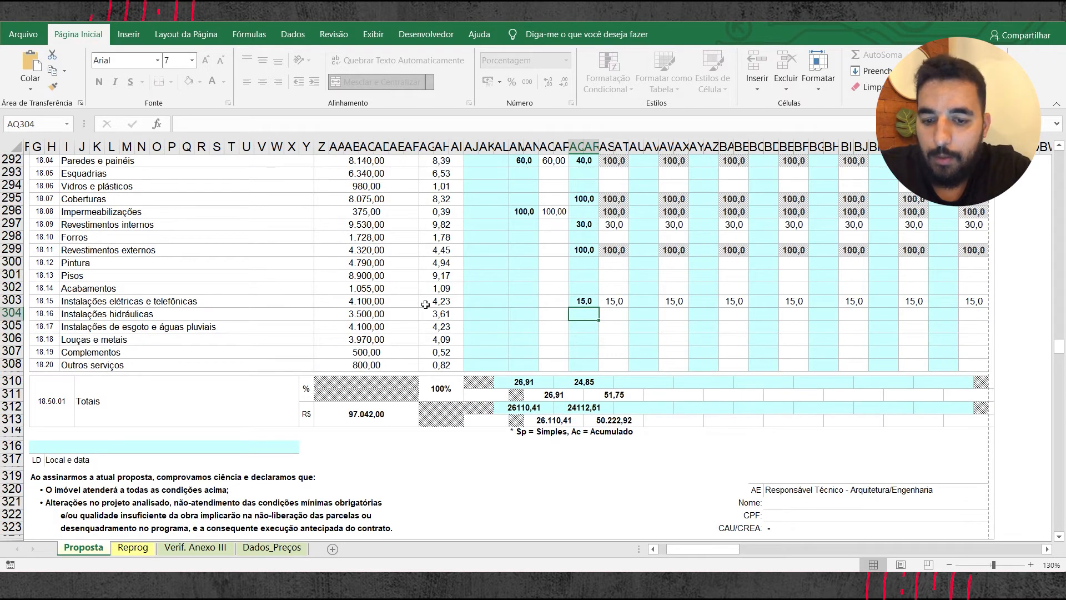
left_click(530, 315)
type("12,9")
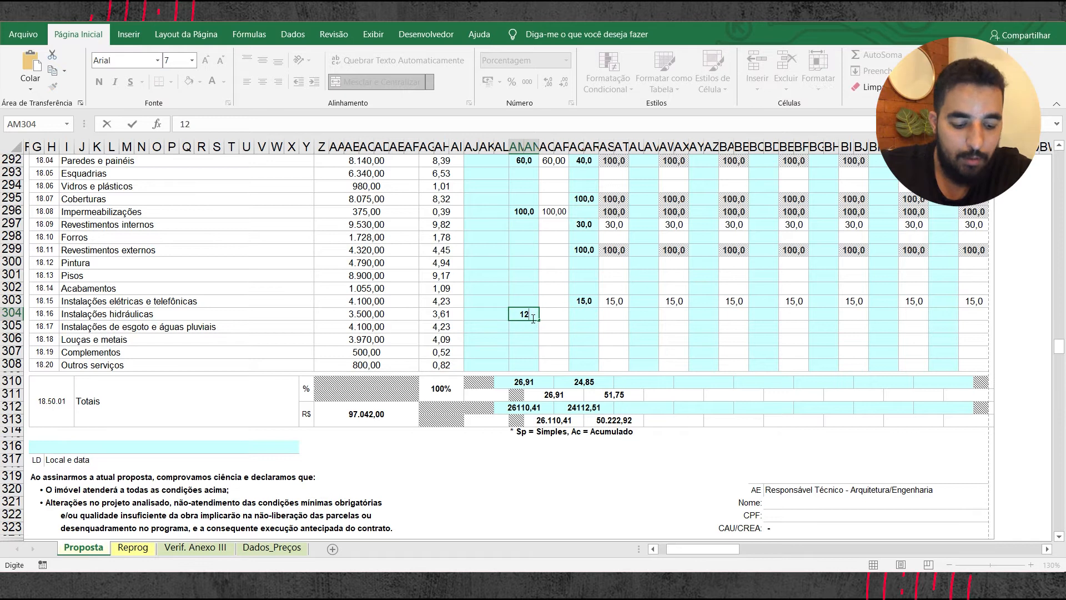
key("Return")
key("Return")
left_click(531, 312)
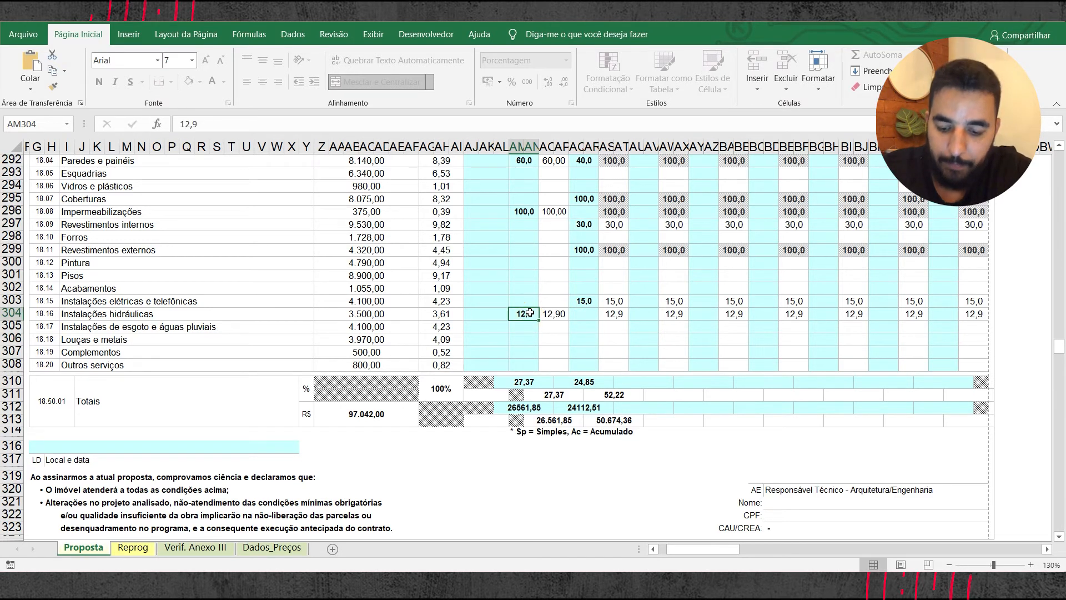
type("22,9")
key("Return")
key("Return")
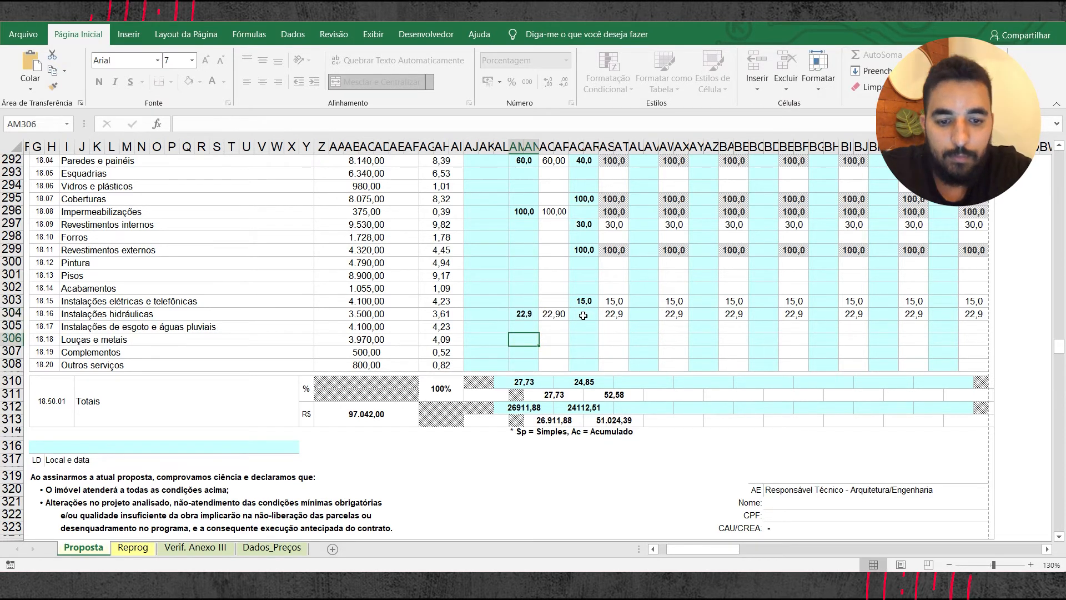
Step: Enter 100% for Forros in the simple (Sp) column of Parcela-03
scroll(549, 327, "up", 1)
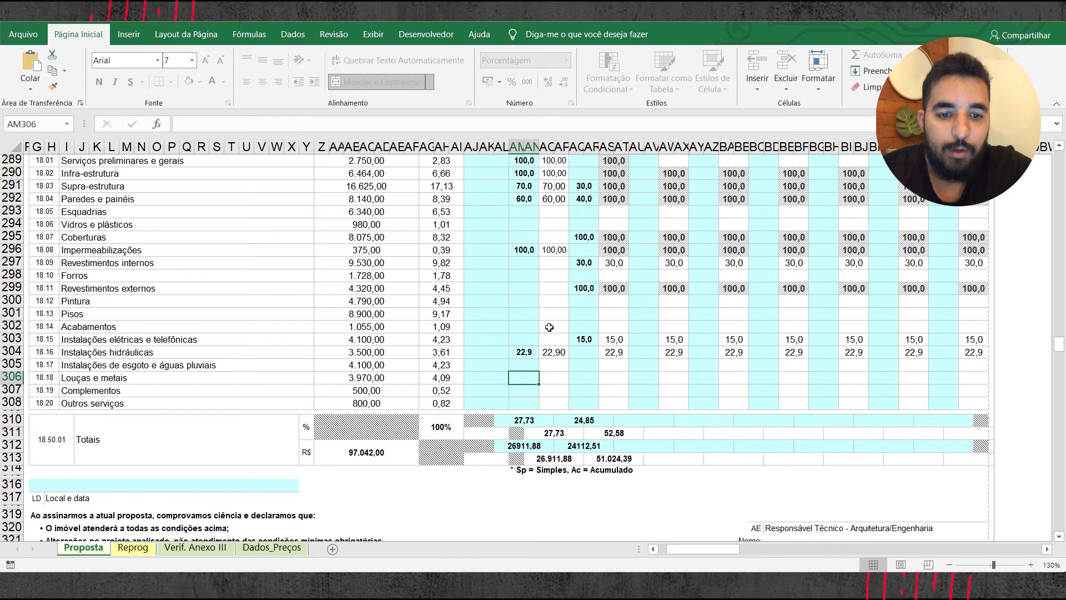
scroll(634, 306, "up", 2)
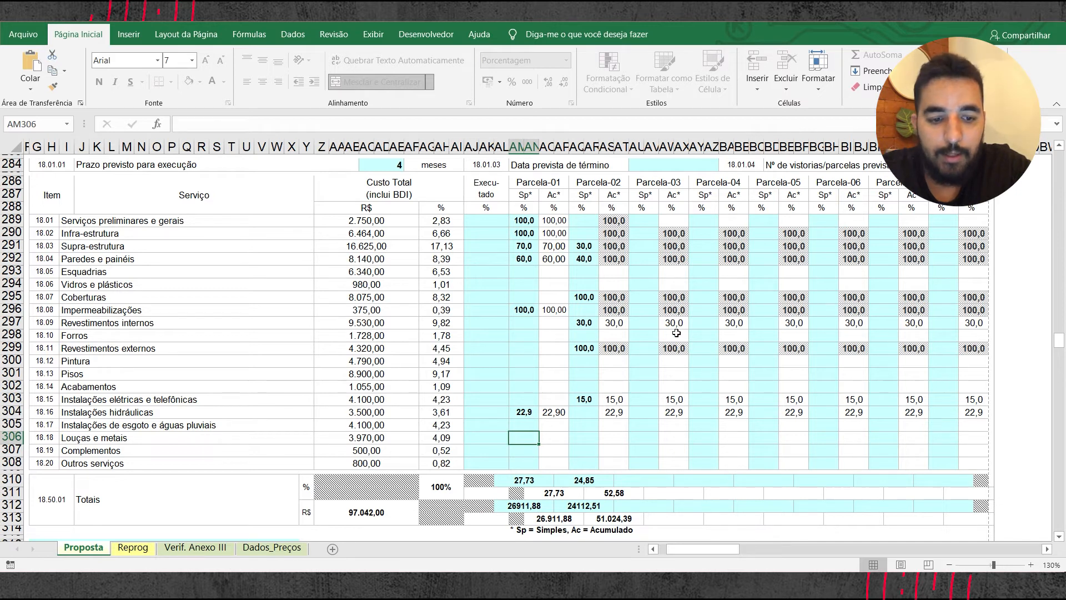
left_click(649, 333)
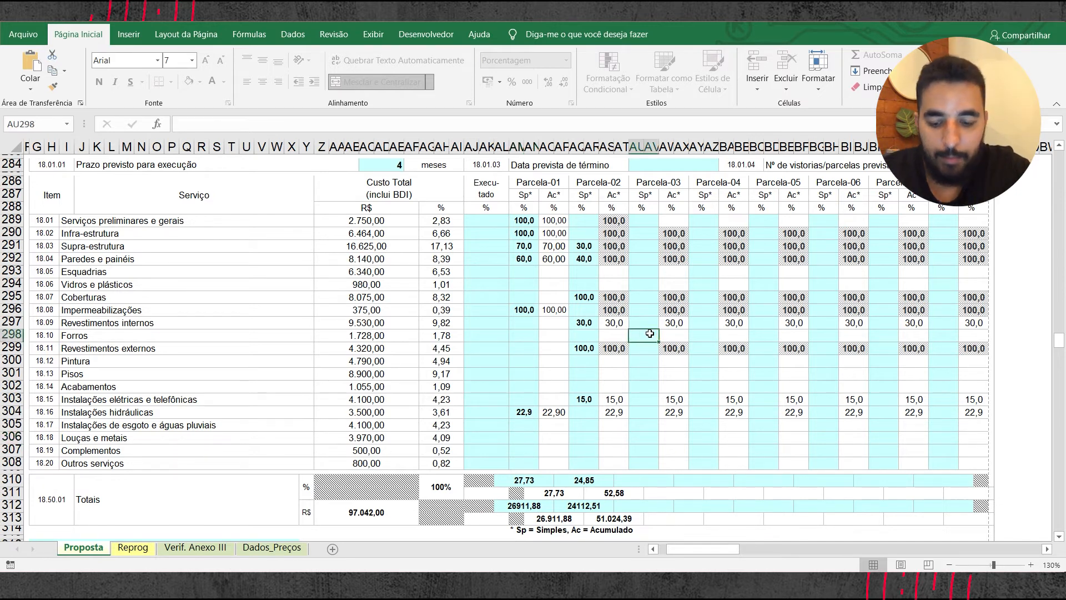
type("100")
key("Return")
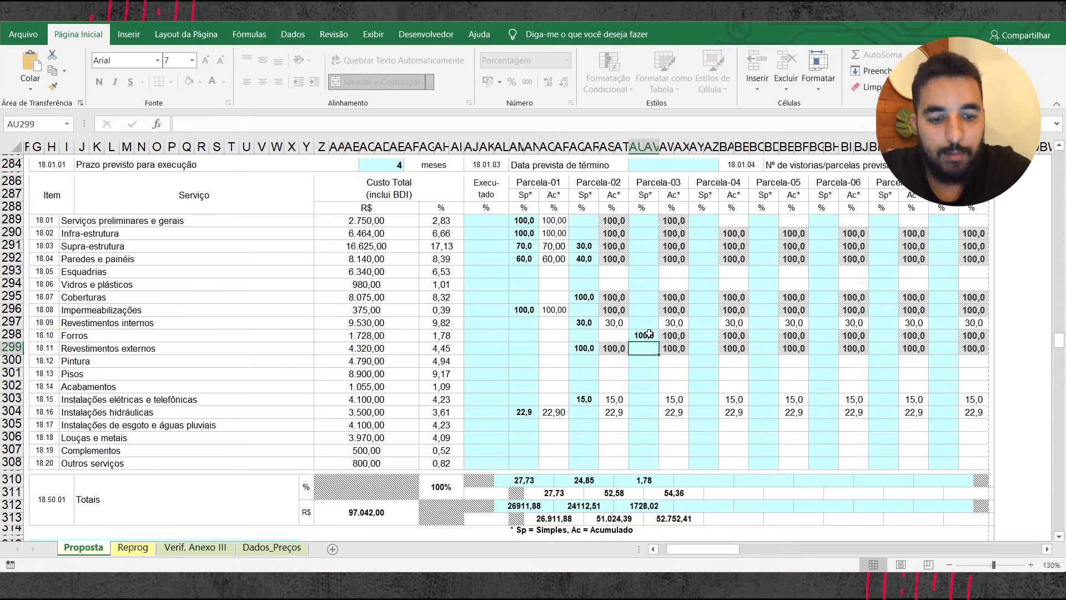
left_click(580, 295)
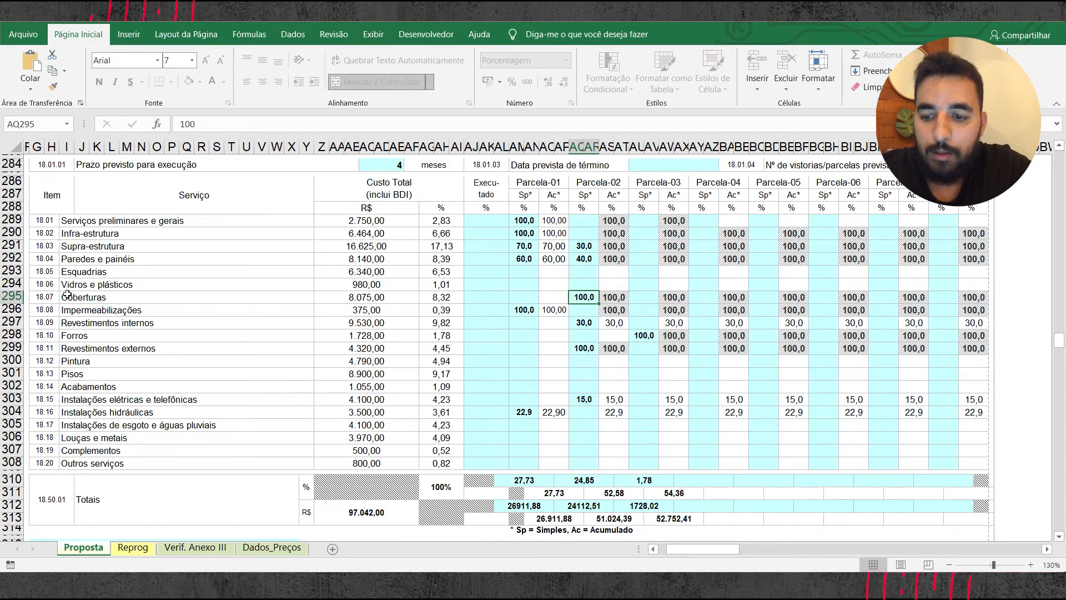
left_click_drag(577, 295, 571, 289)
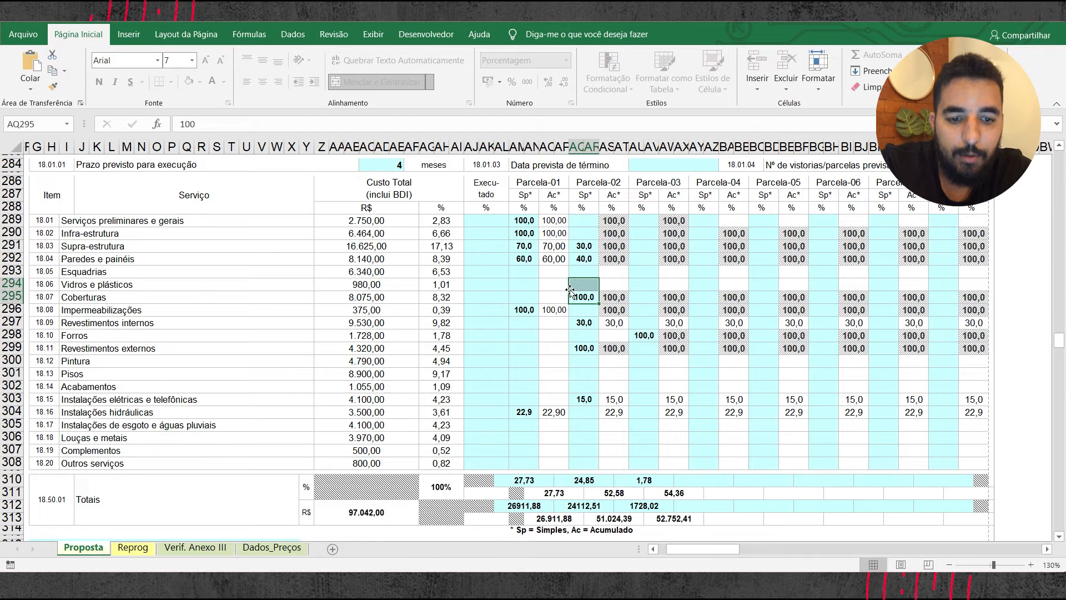
left_click(653, 340)
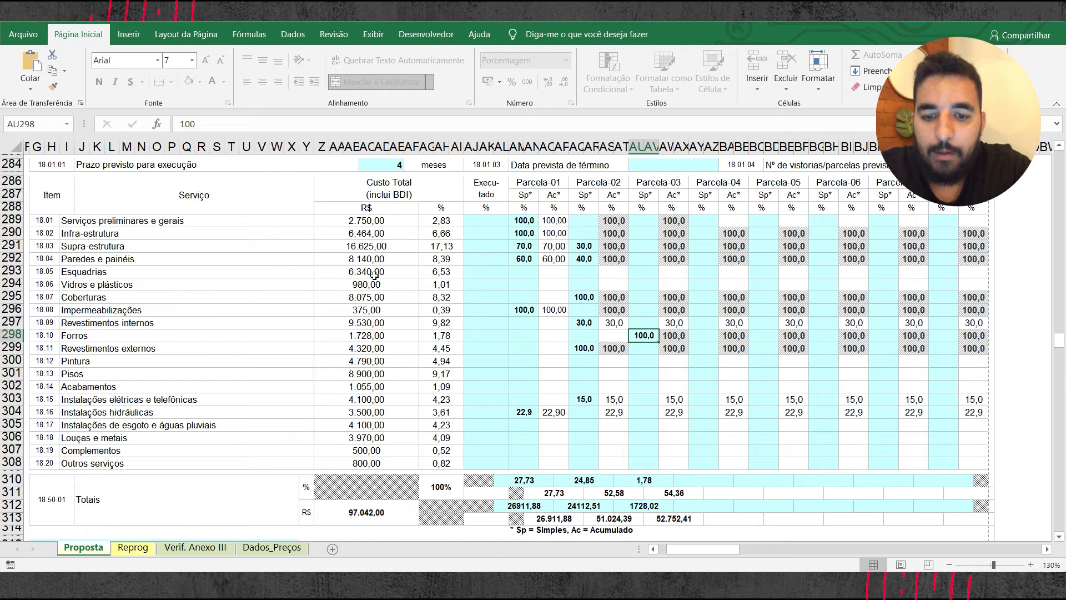
Step: Examine the budget breakdown of Pisos for the percentage share of the Contrapiso item
left_click(120, 370)
left_click(588, 376)
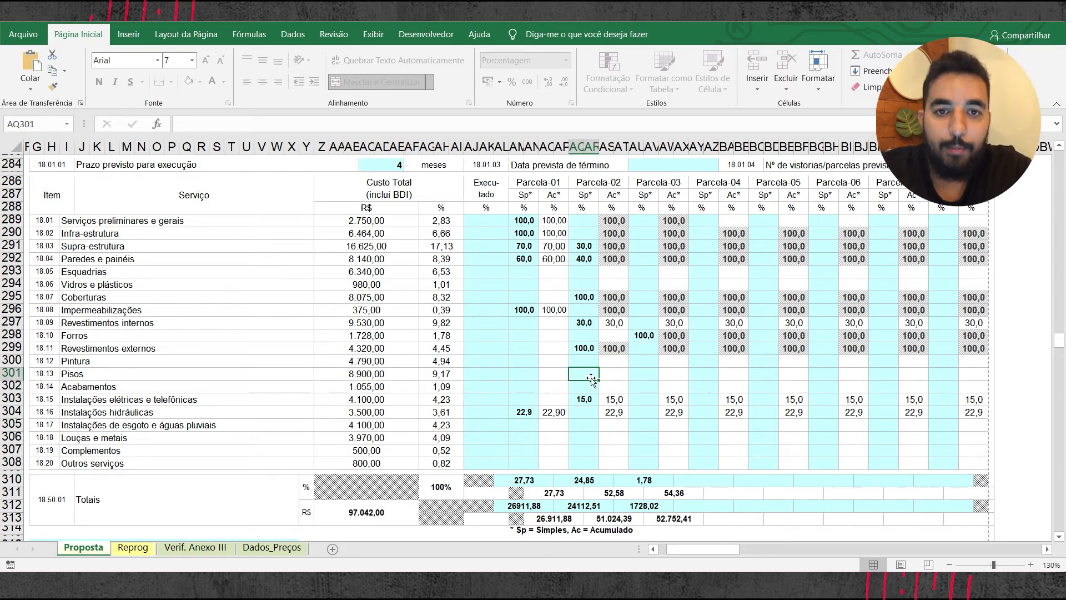
scroll(591, 379, "up", 15)
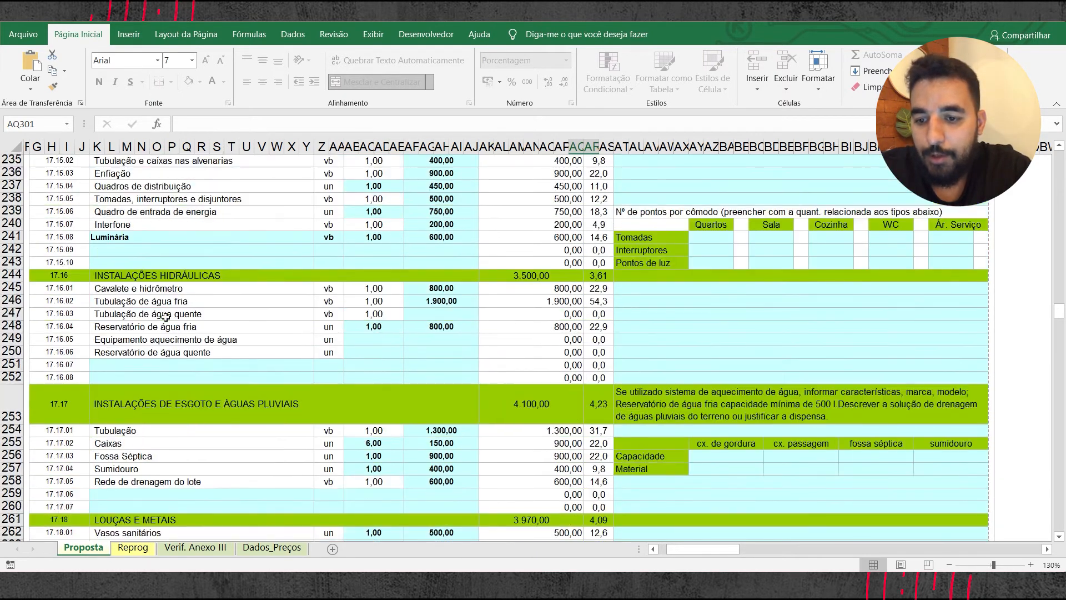
scroll(165, 316, "up", 10)
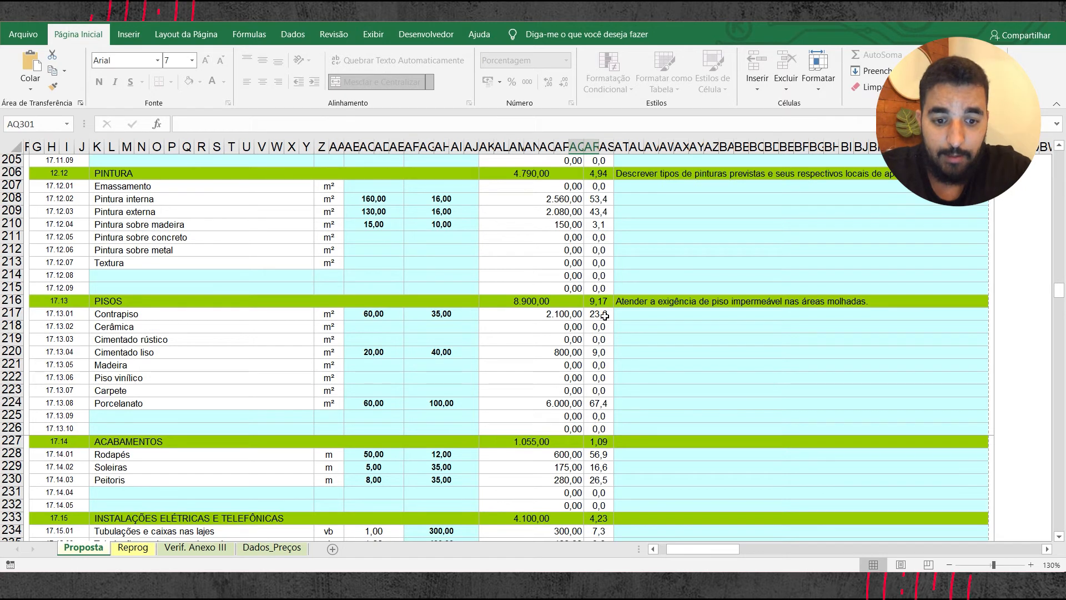
scroll(604, 315, "down", 4)
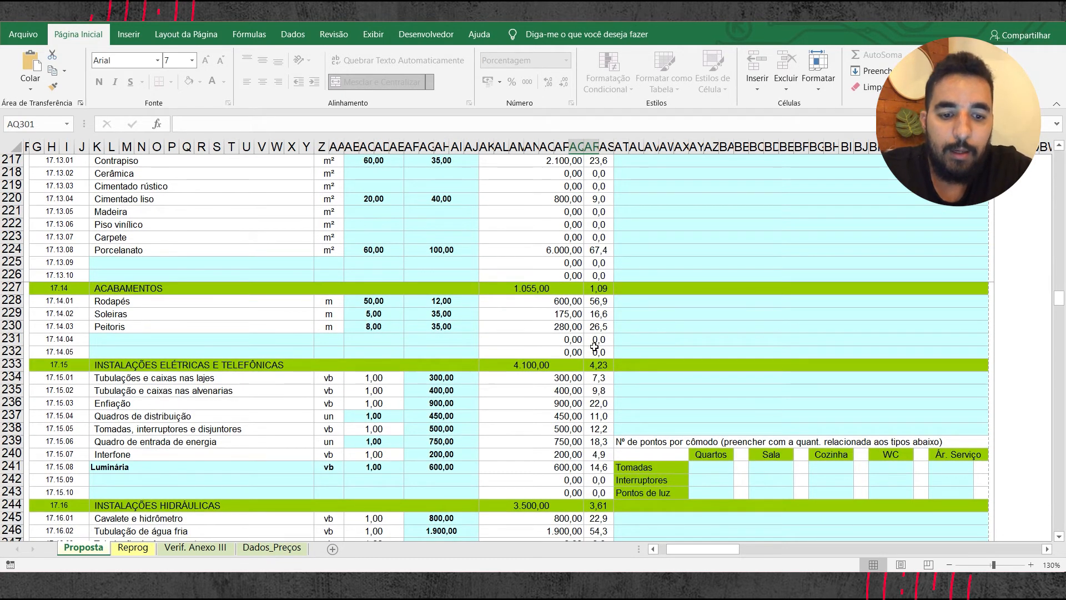
scroll(595, 350, "up", 1)
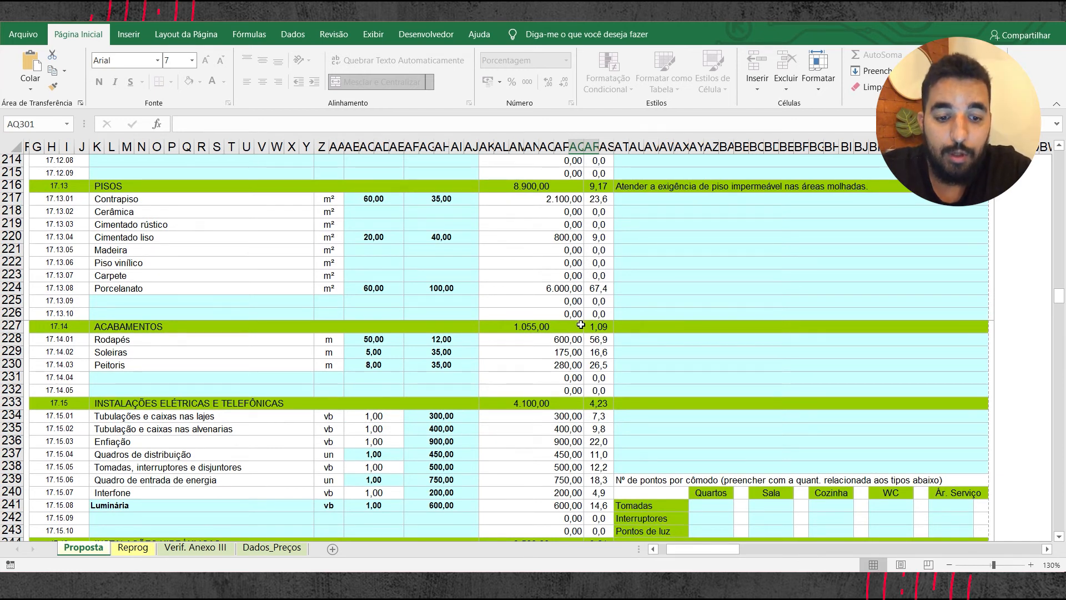
scroll(585, 335, "down", 5)
scroll(585, 335, "down", 12)
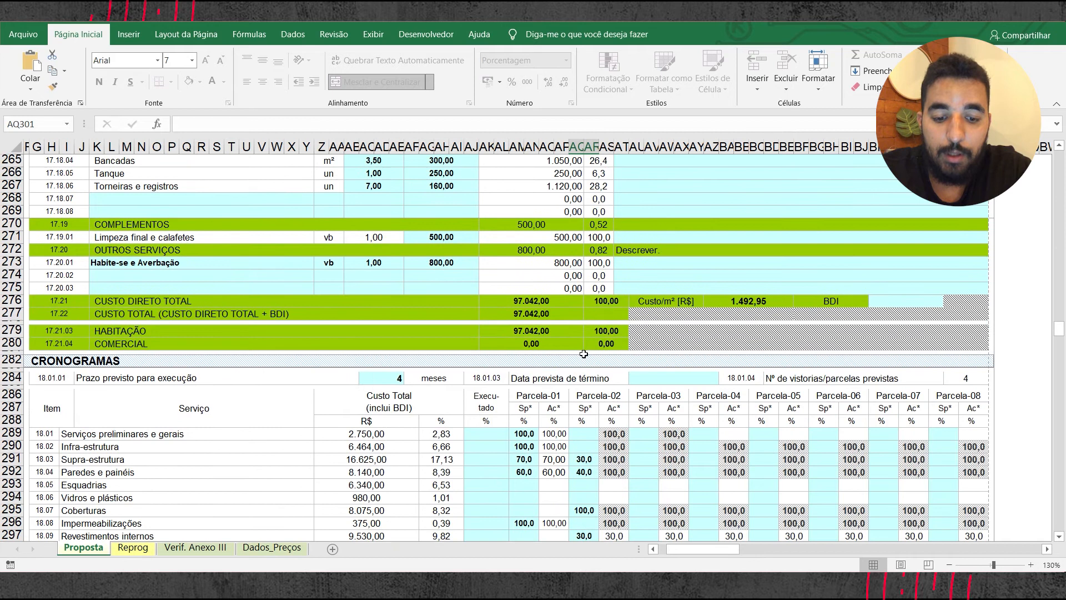
scroll(584, 409, "up", 10)
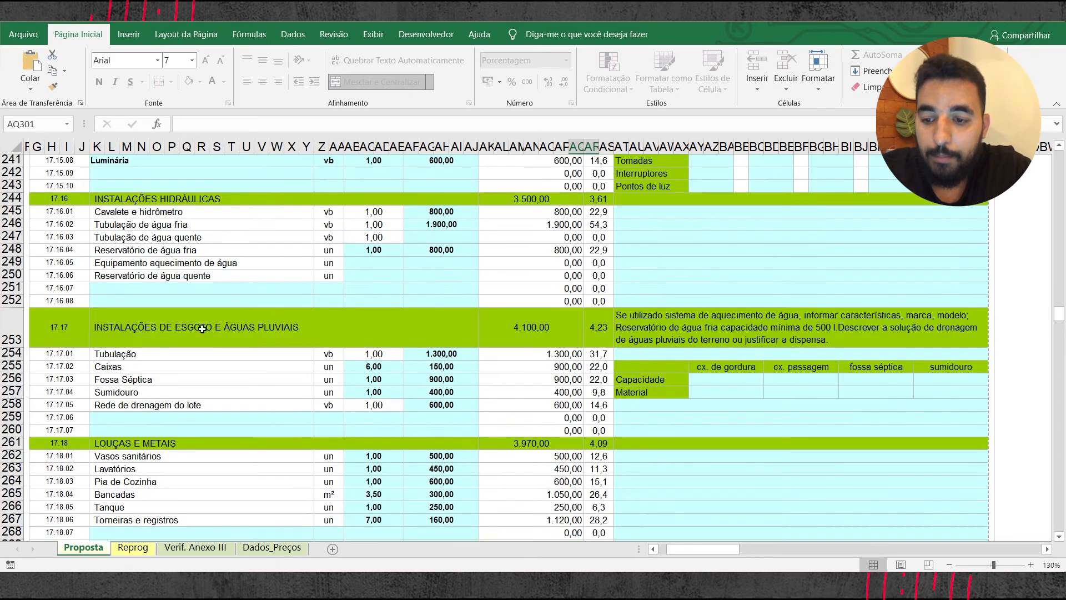
scroll(150, 317, "up", 3)
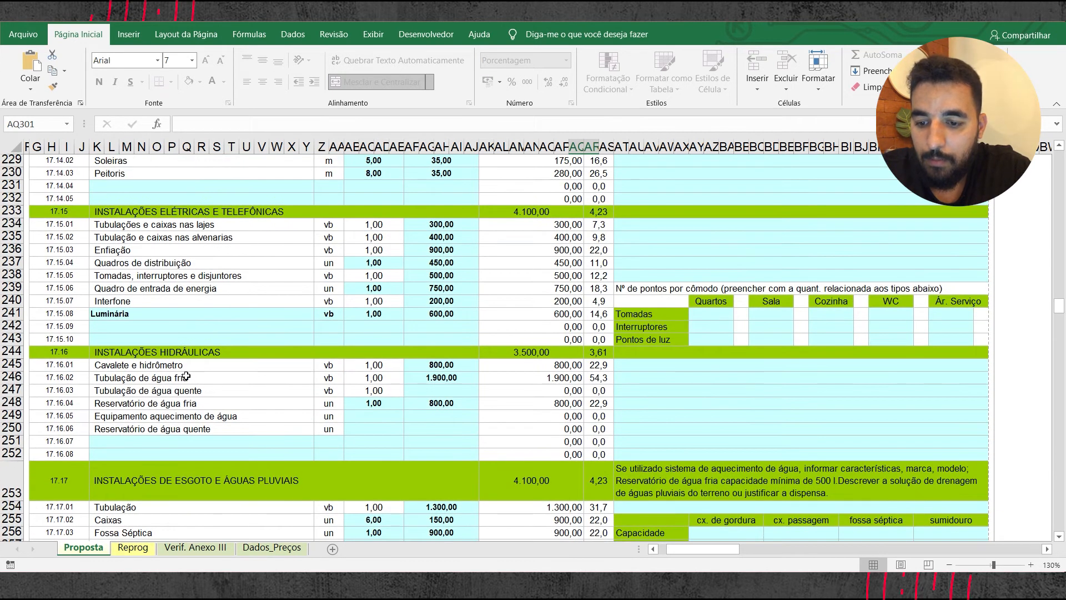
scroll(198, 454, "up", 5)
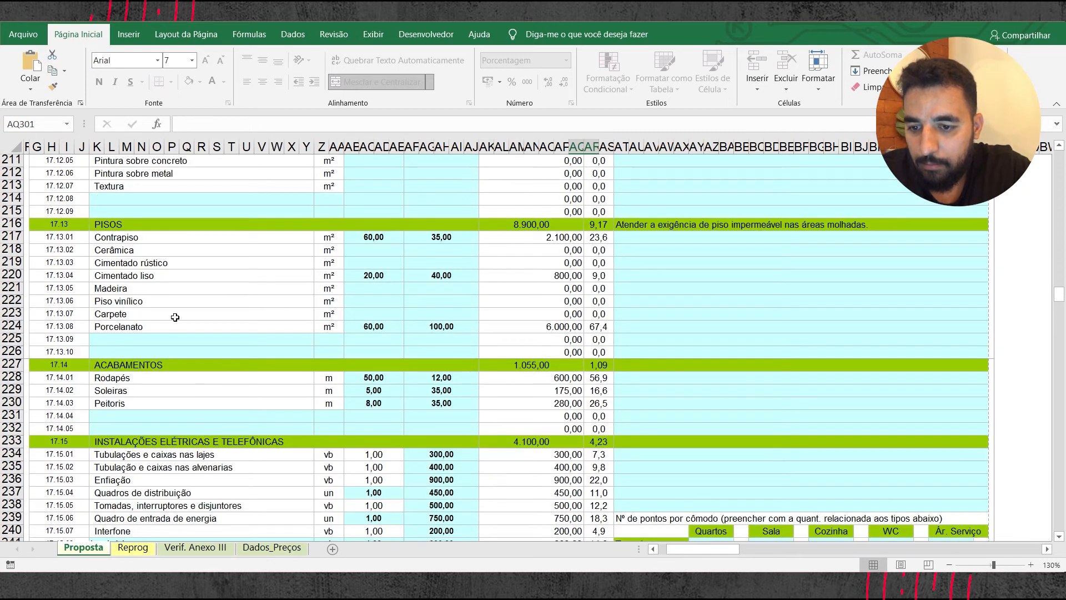
left_click(601, 237)
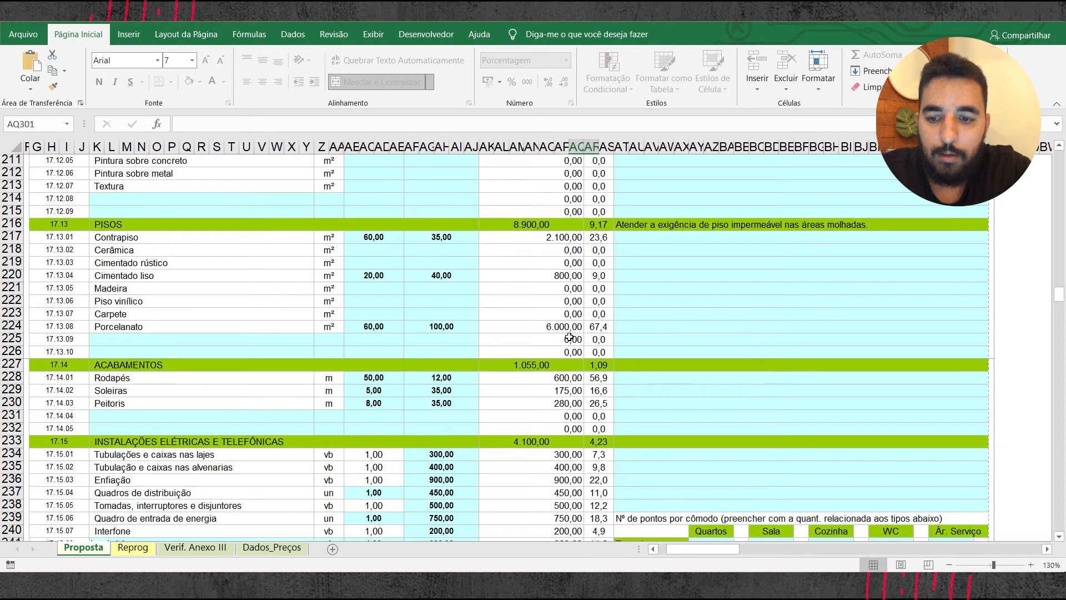
Step: Enter 23,6% for Pisos in the simple (Sp) column of Parcela-02
scroll(571, 338, "down", 20)
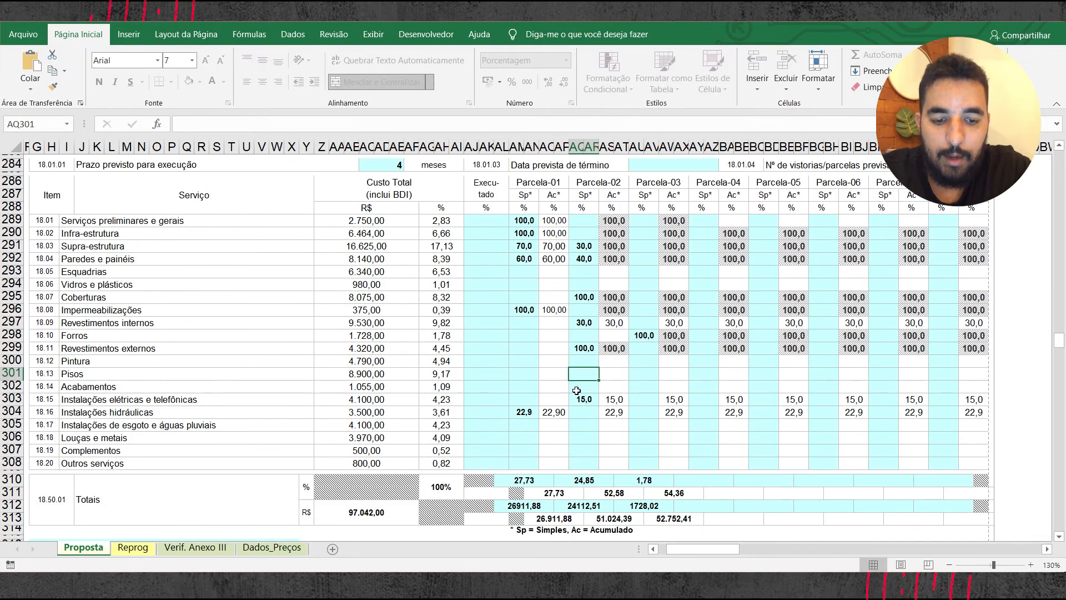
left_click(588, 387)
left_click(588, 377)
type("23,6")
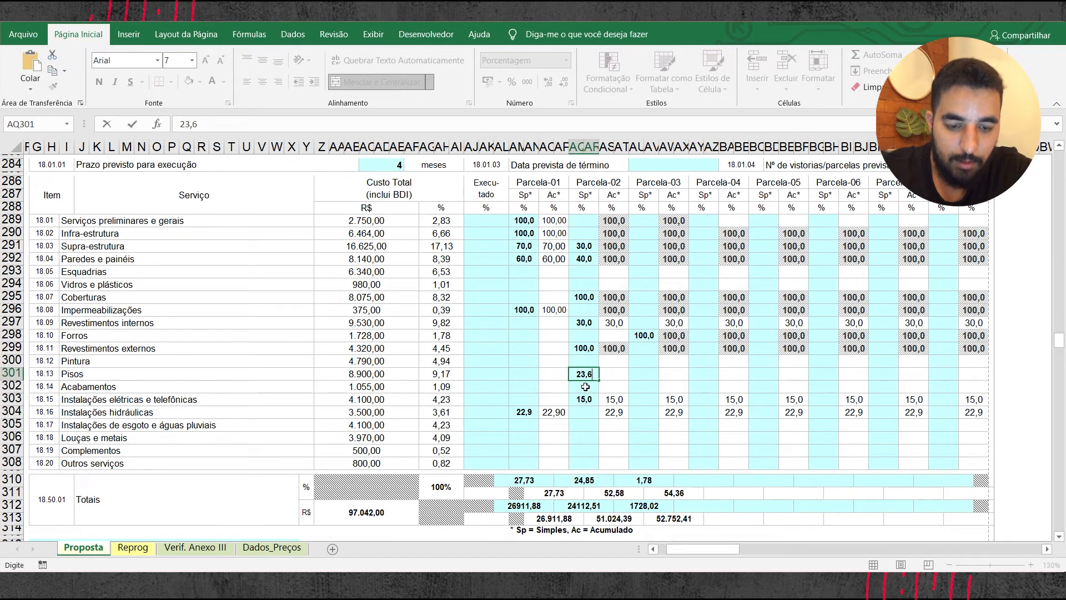
left_click(589, 430)
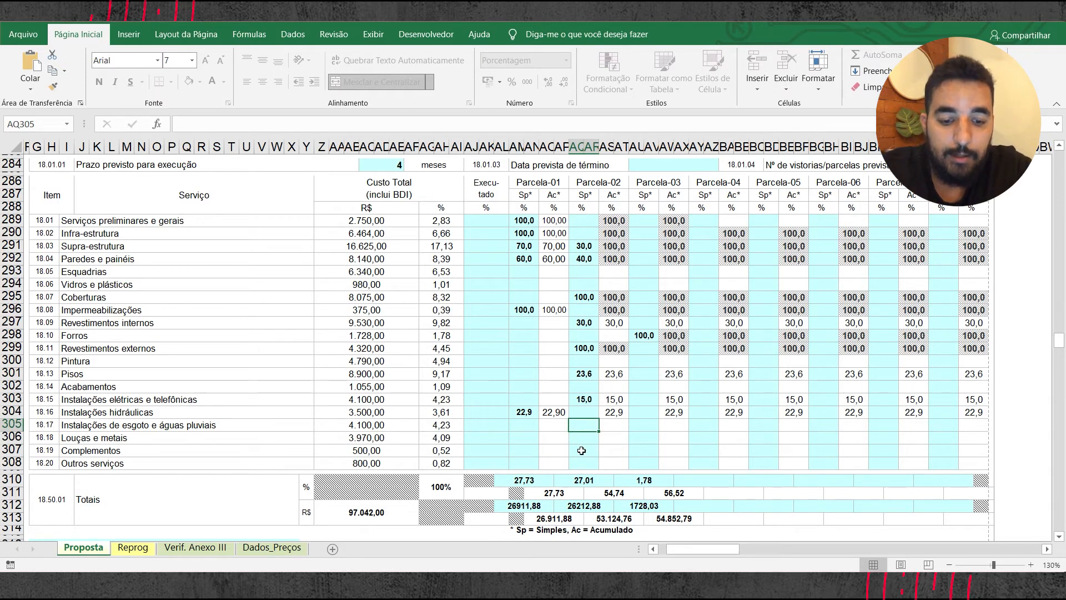
scroll(593, 411, "down", 1)
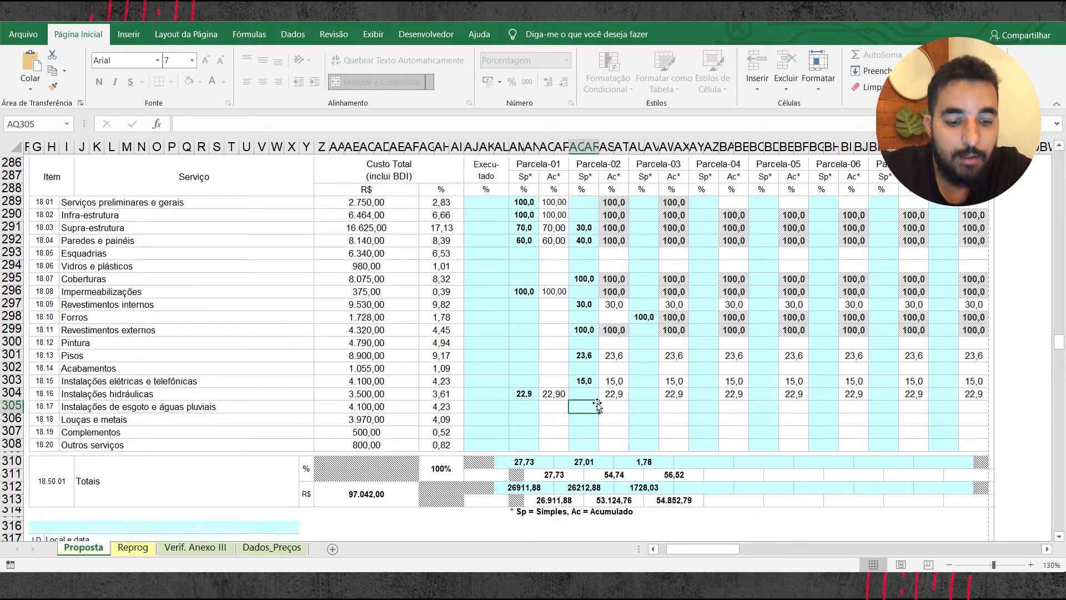
Step: Examine the budget breakdowns of the electrical, hydraulic and sewage installations for the percentage share of each item
scroll(594, 416, "up", 1)
left_click(588, 373)
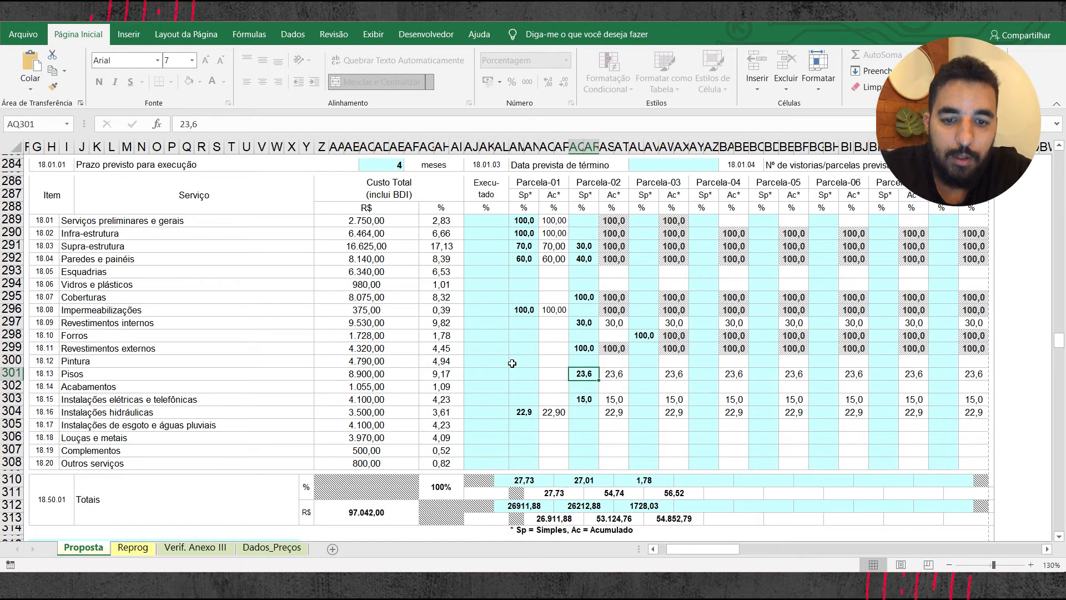
scroll(512, 363, "up", 1)
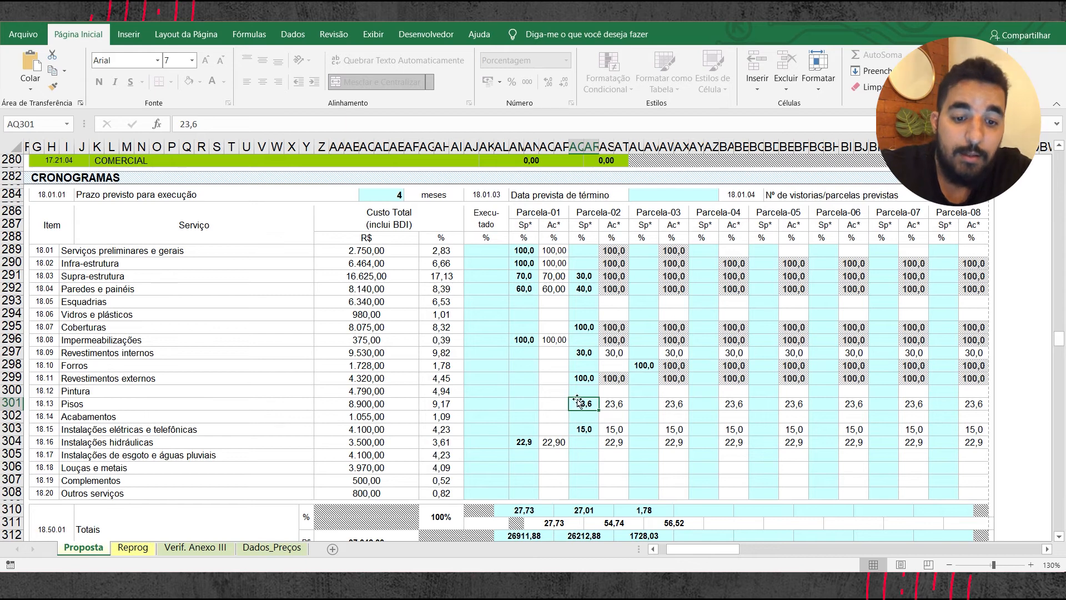
scroll(166, 311, "up", 7)
scroll(167, 311, "up", 3)
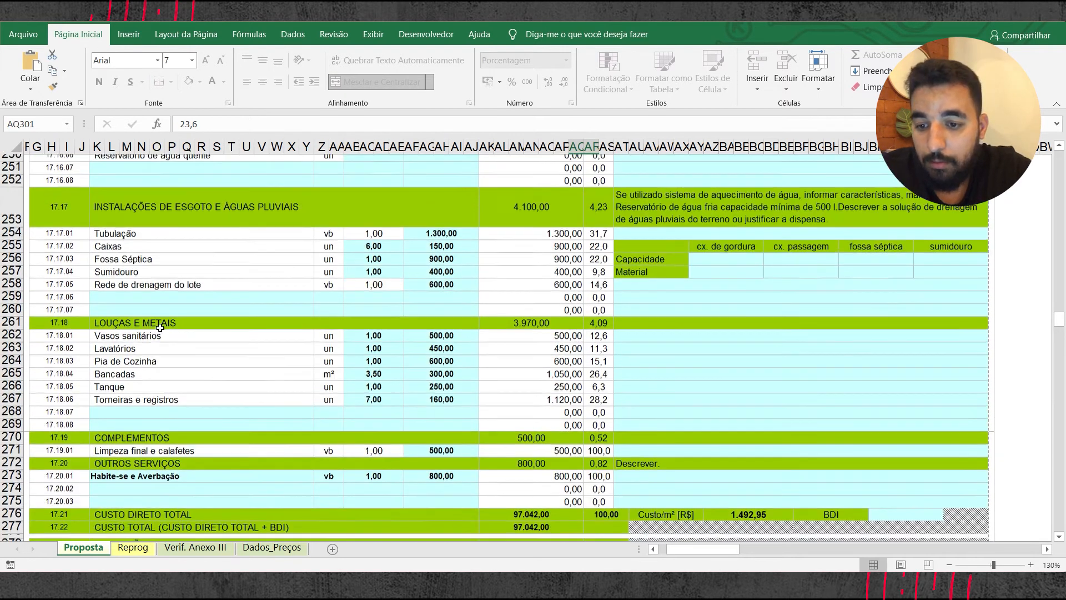
scroll(164, 324, "up", 2)
scroll(163, 325, "up", 2)
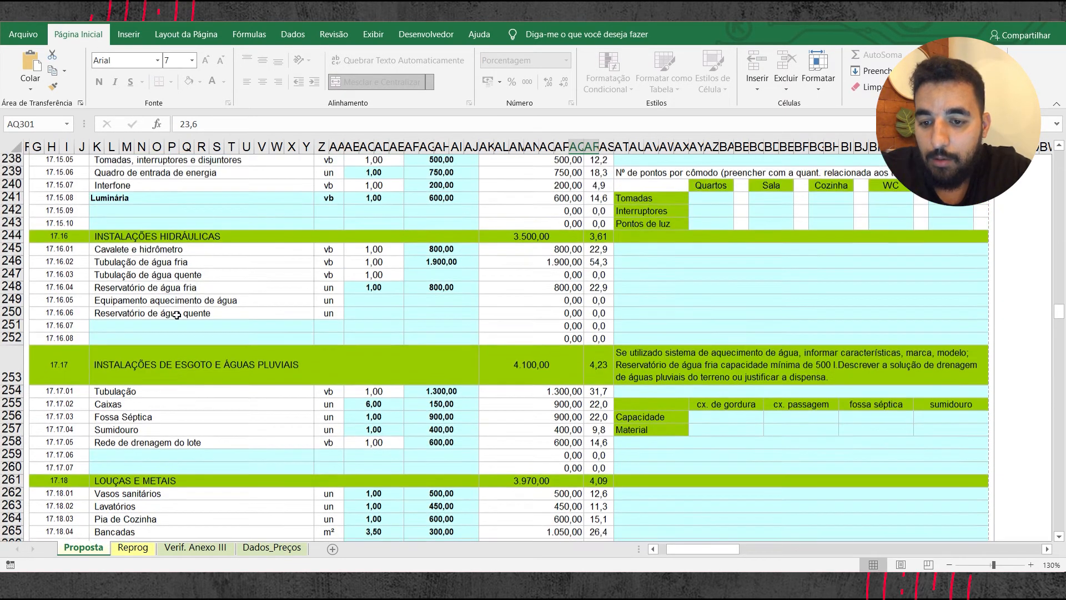
scroll(170, 283, "up", 3)
scroll(167, 326, "up", 3)
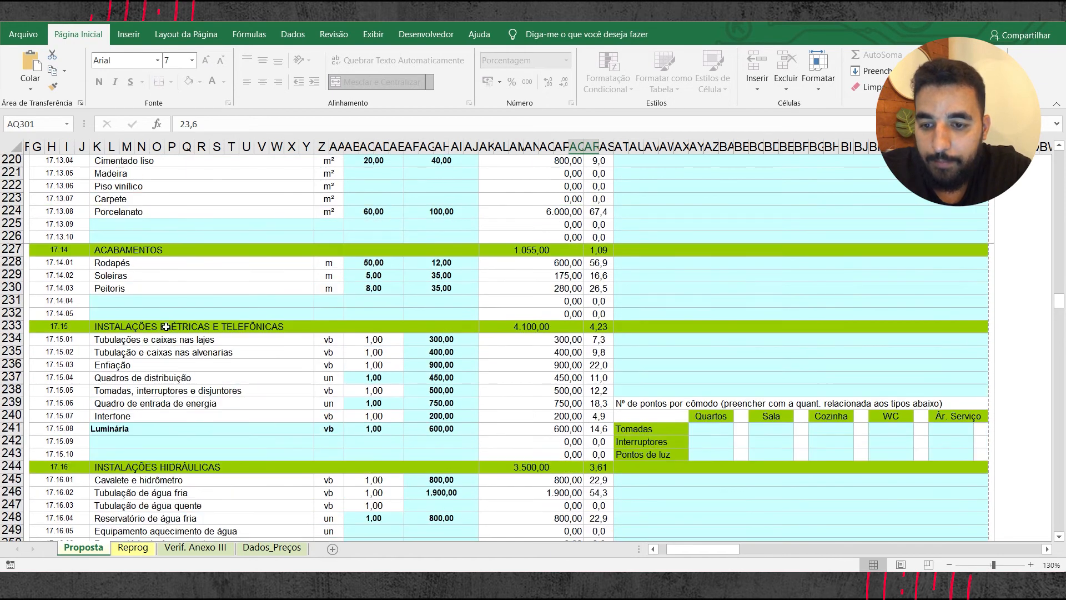
scroll(238, 356, "down", 4)
scroll(190, 390, "down", 2)
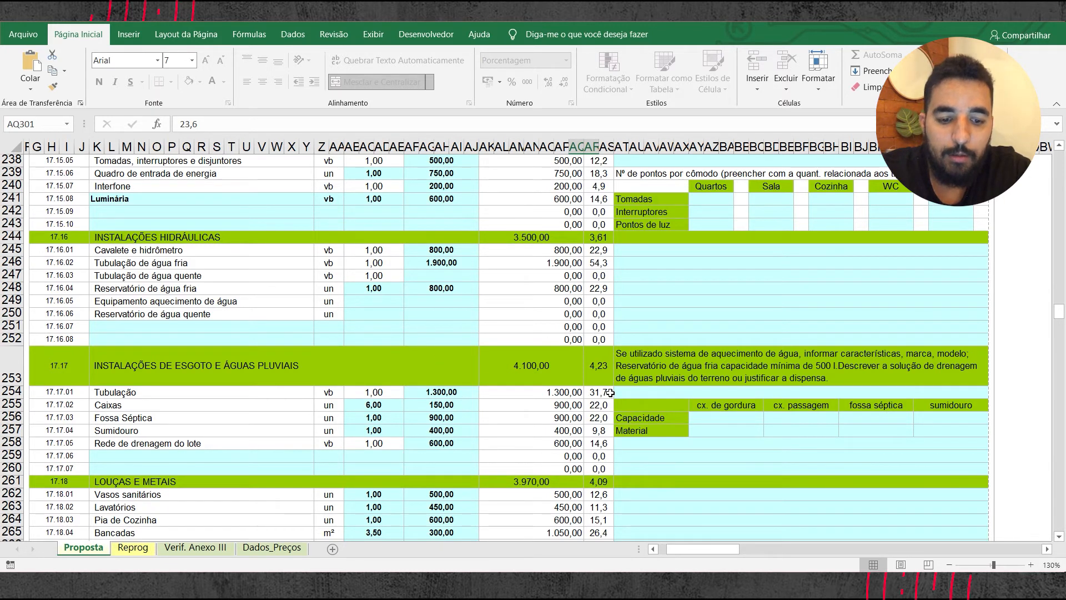
scroll(610, 392, "down", 17)
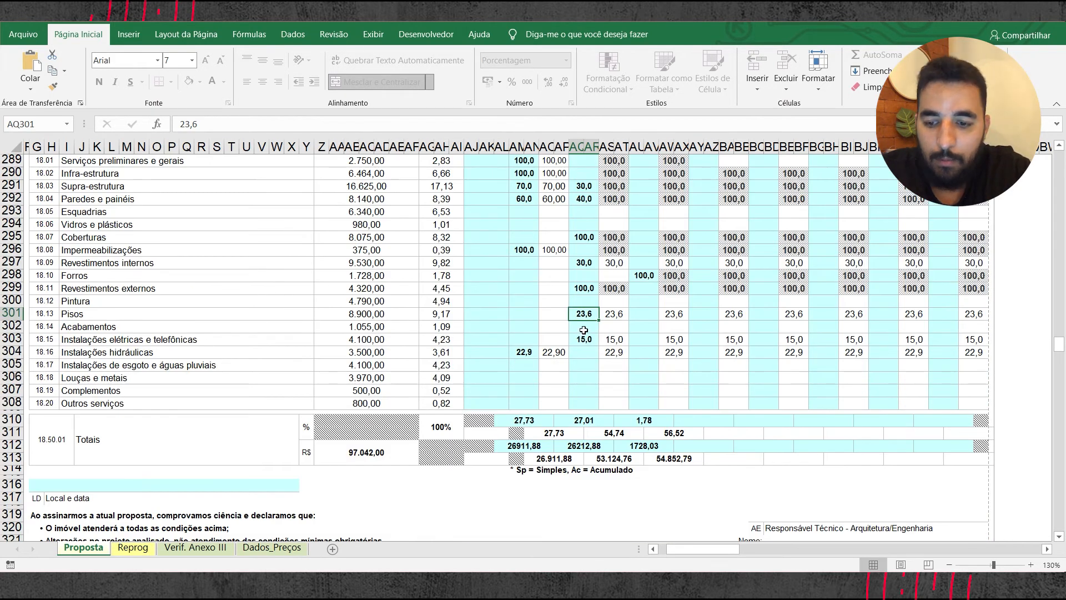
left_click(585, 353)
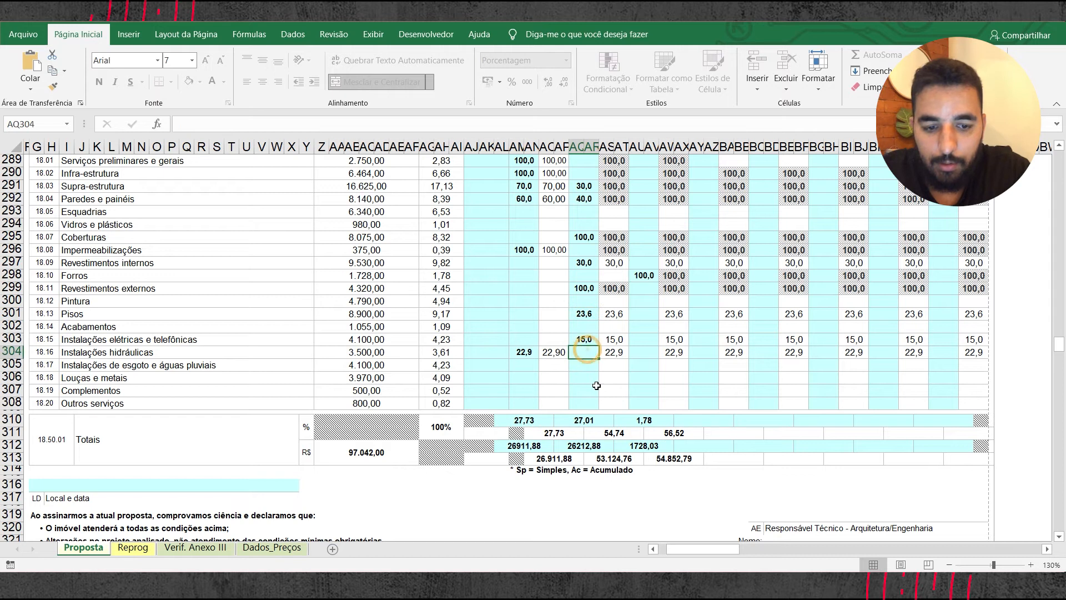
type("20")
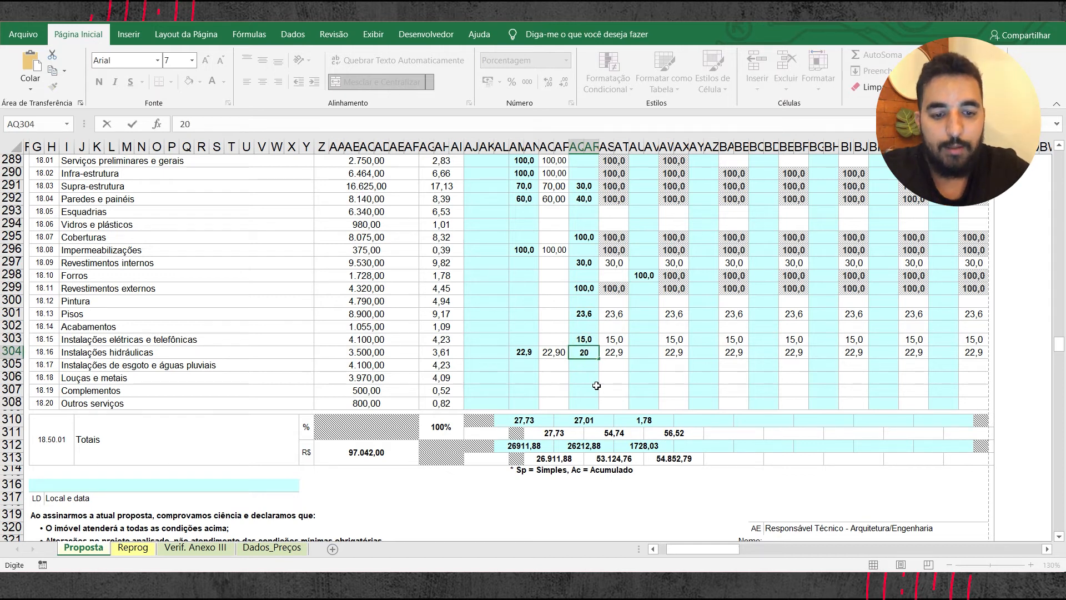
key("Return")
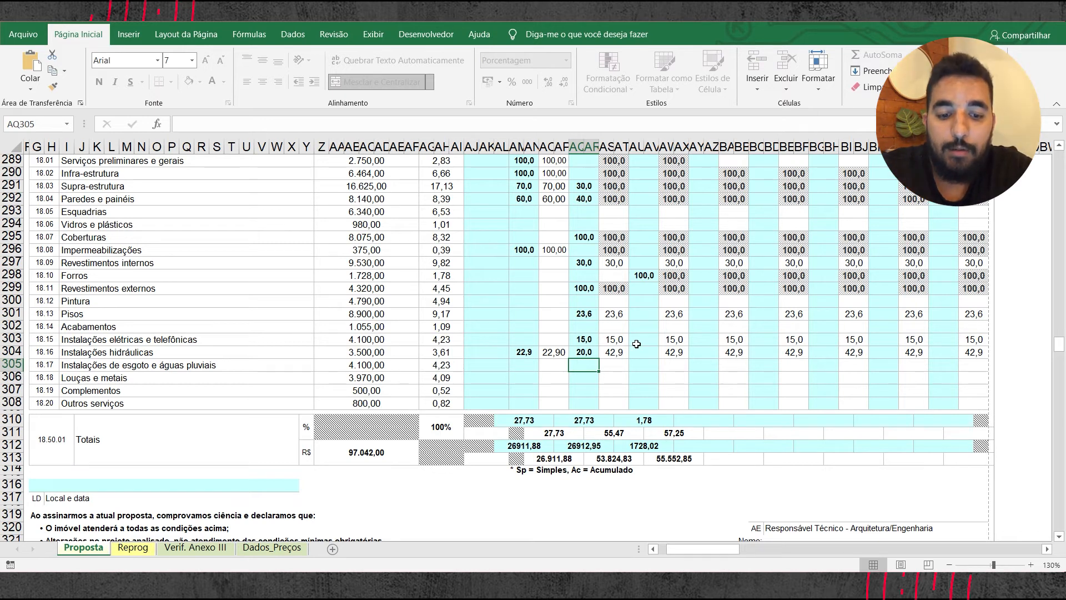
left_click(588, 354)
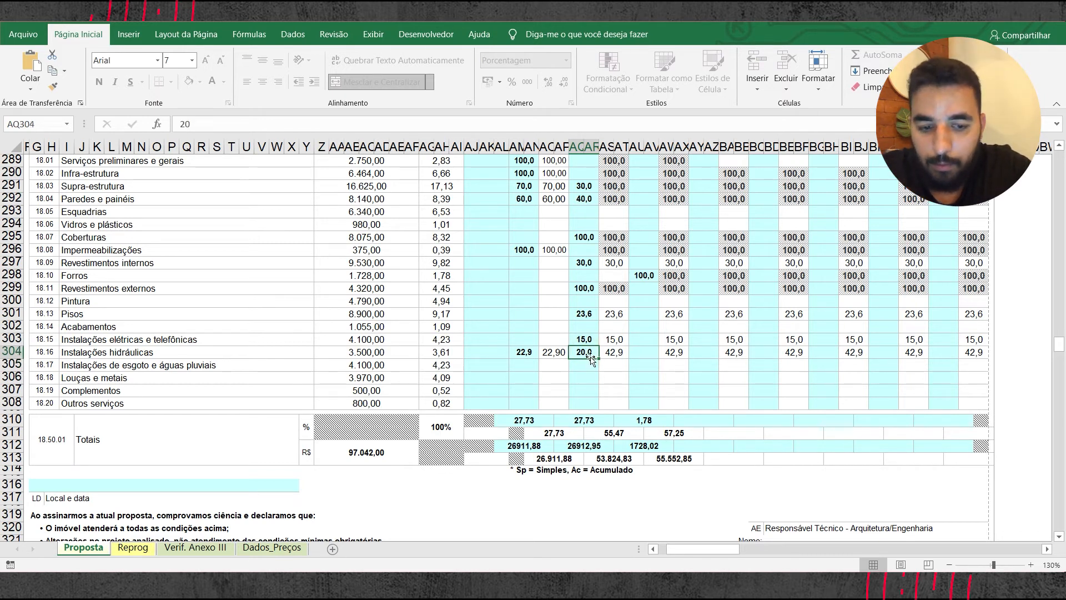
key("Delete")
Step: Enter 20% for Instalações de esgoto e águas pluviais in the simple (Sp) column of Parcela-02
left_click(586, 364)
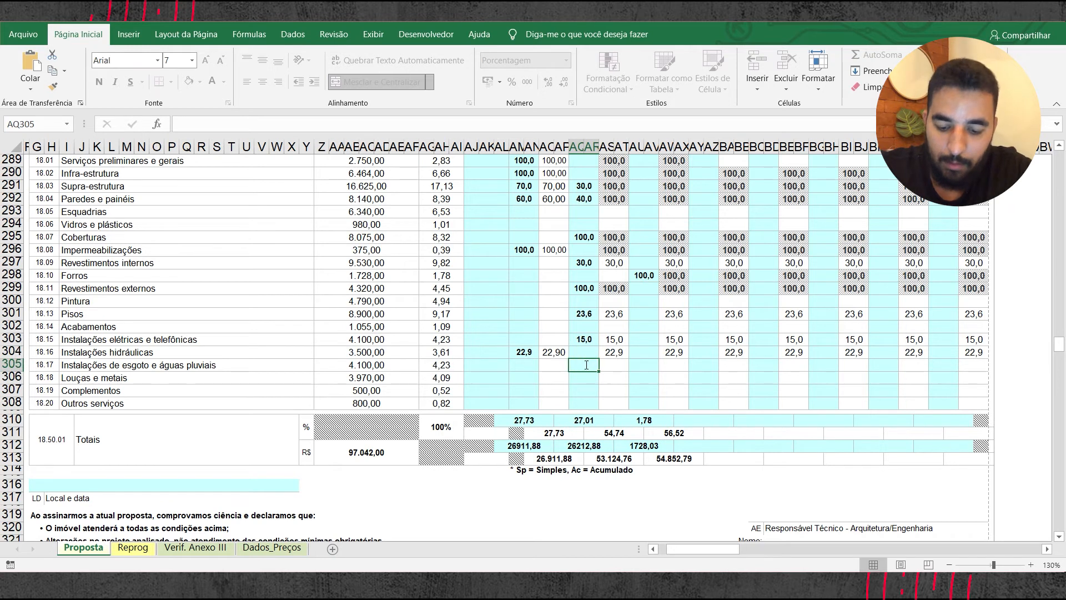
type("20")
key("Return")
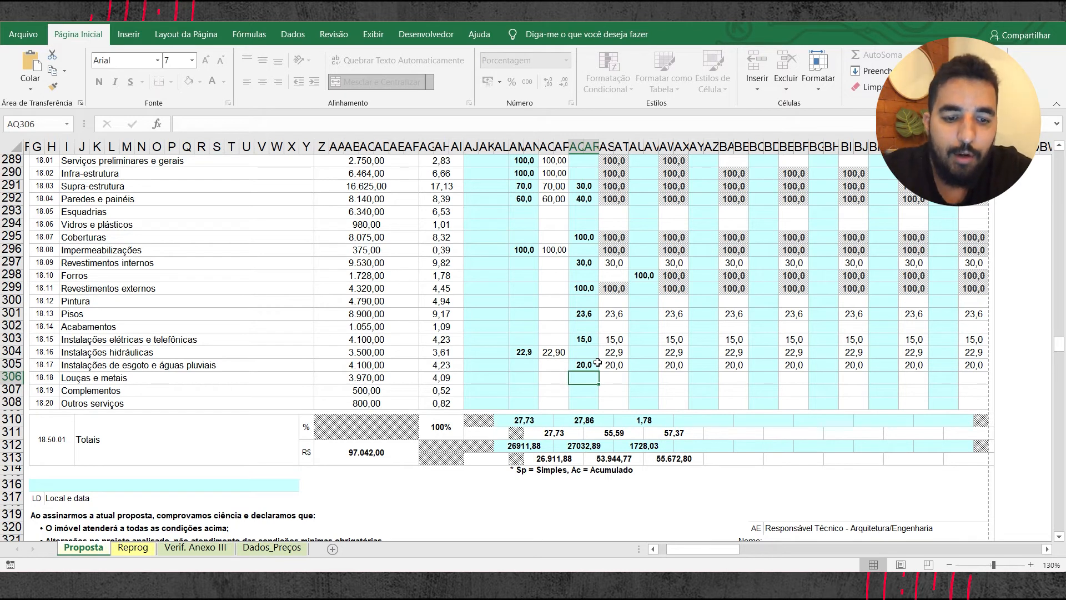
Step: Enter 70% for Revestimentos internos in the simple (Sp) column of Parcela-03
scroll(605, 334, "up", 2)
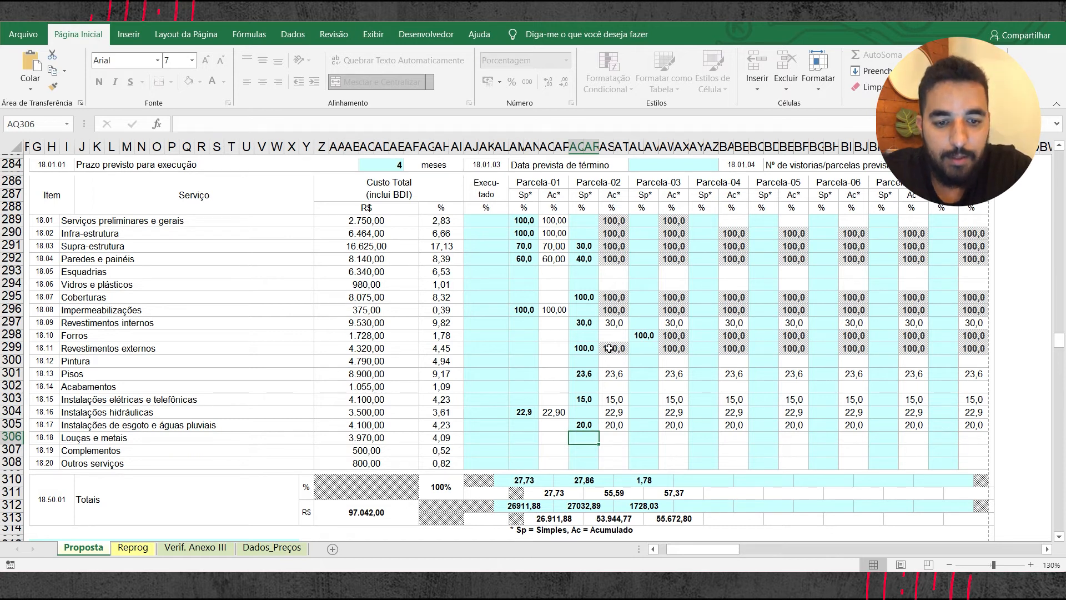
left_click(590, 322)
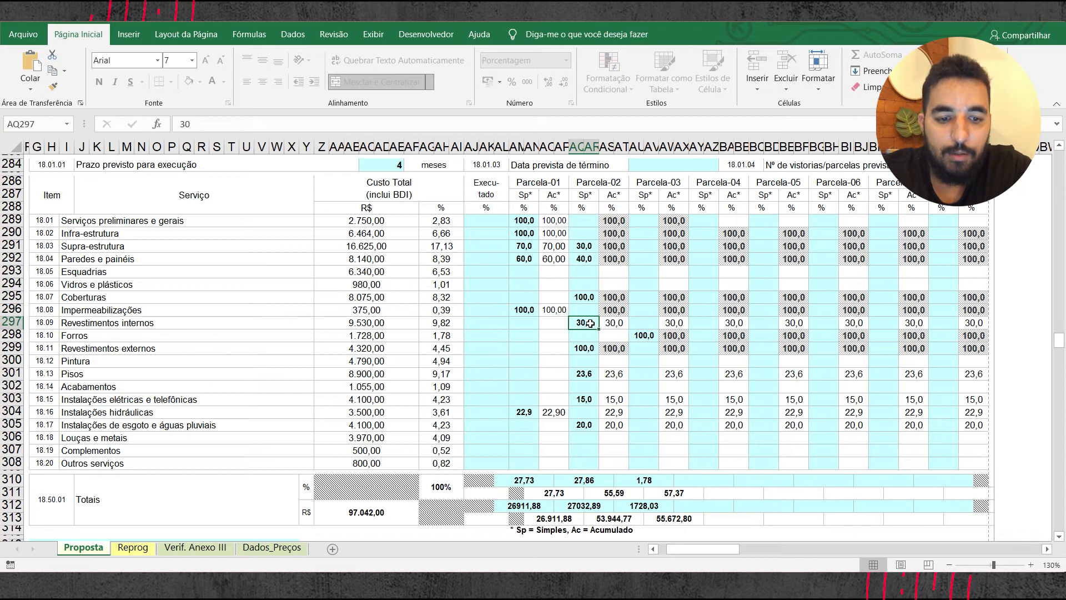
left_click(638, 323)
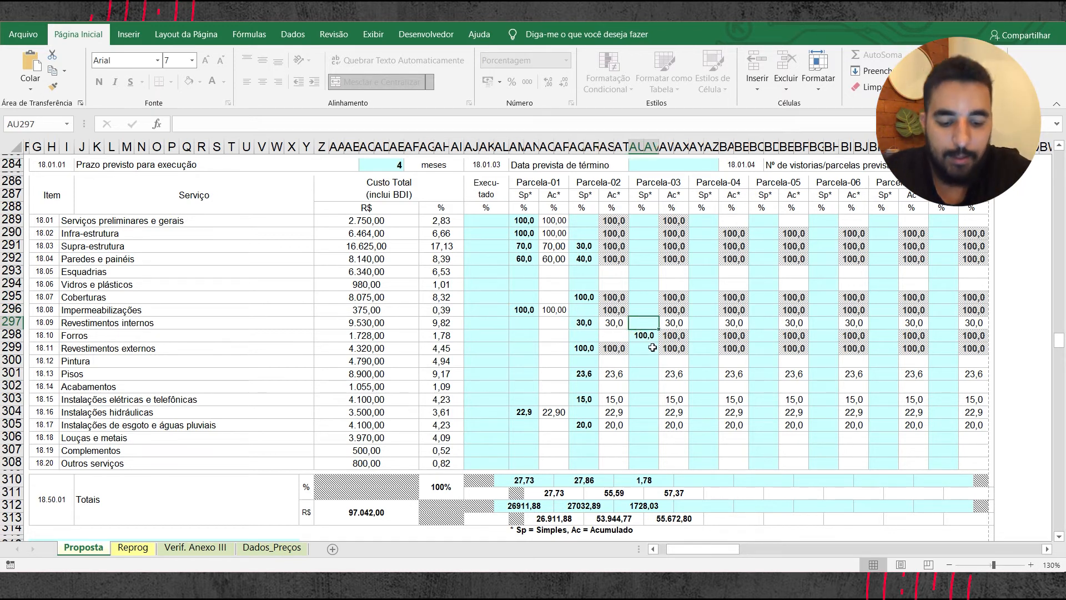
type("70")
key("Return")
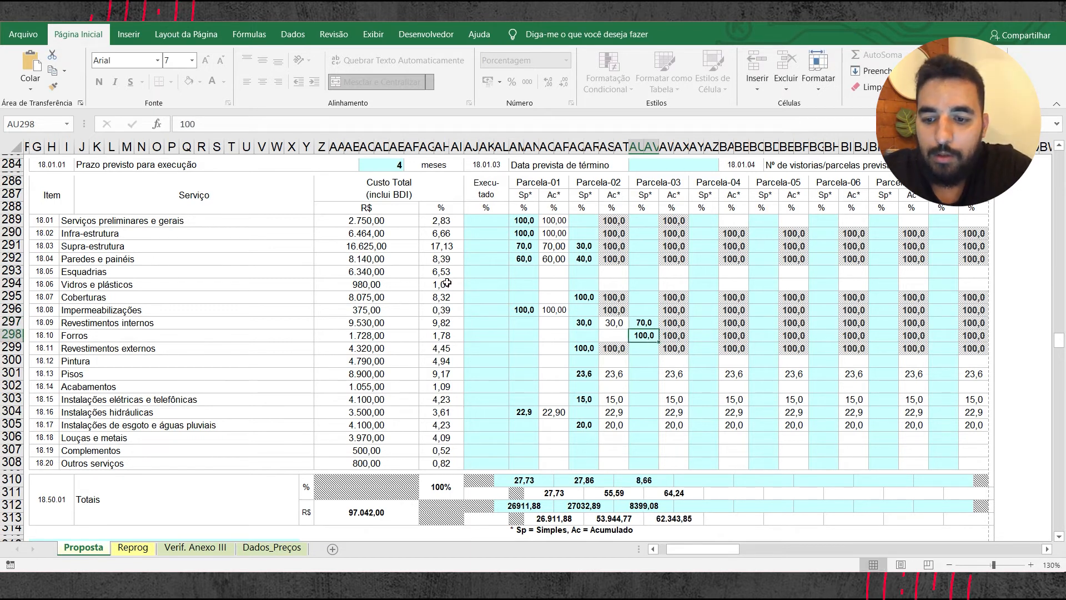
Step: Enter 100% for both Esquadrias and Vidros e plásticos in the simple (Sp) column of Parcela-03
left_click(657, 273)
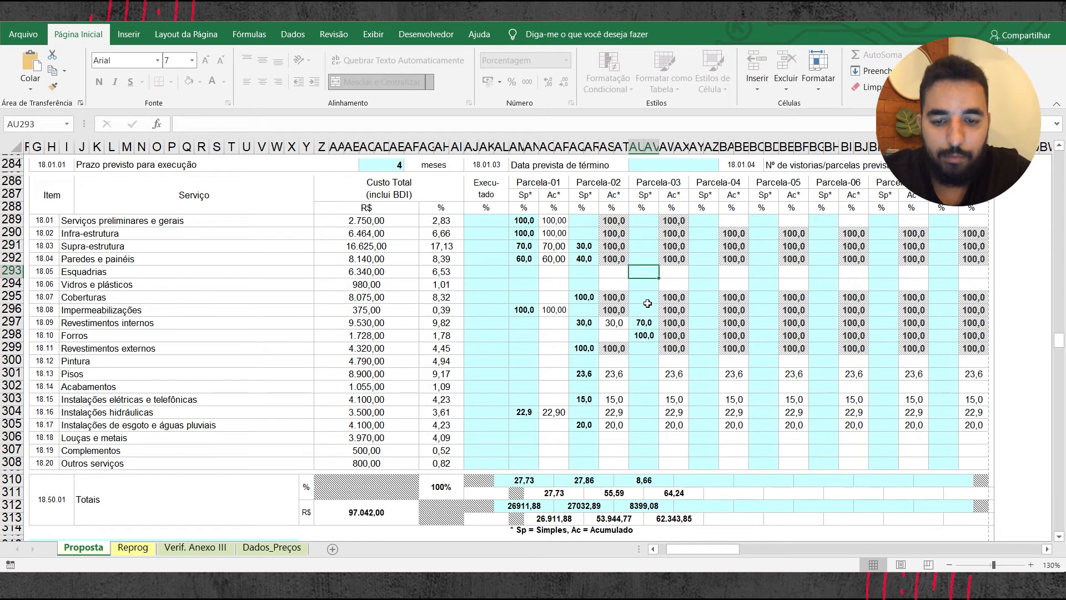
type("100")
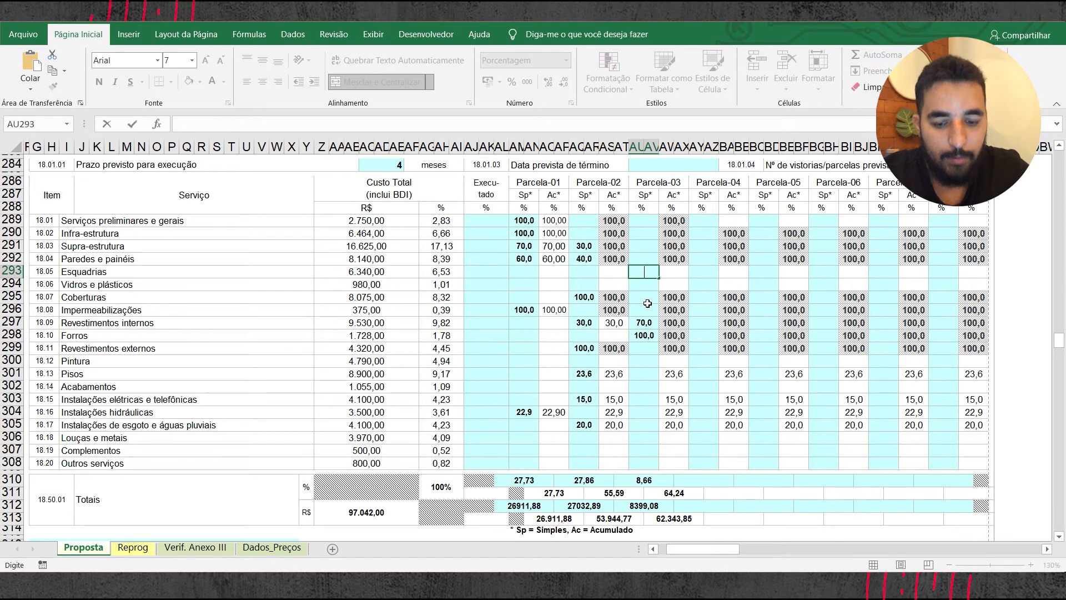
key("Return")
type("100")
key("Return")
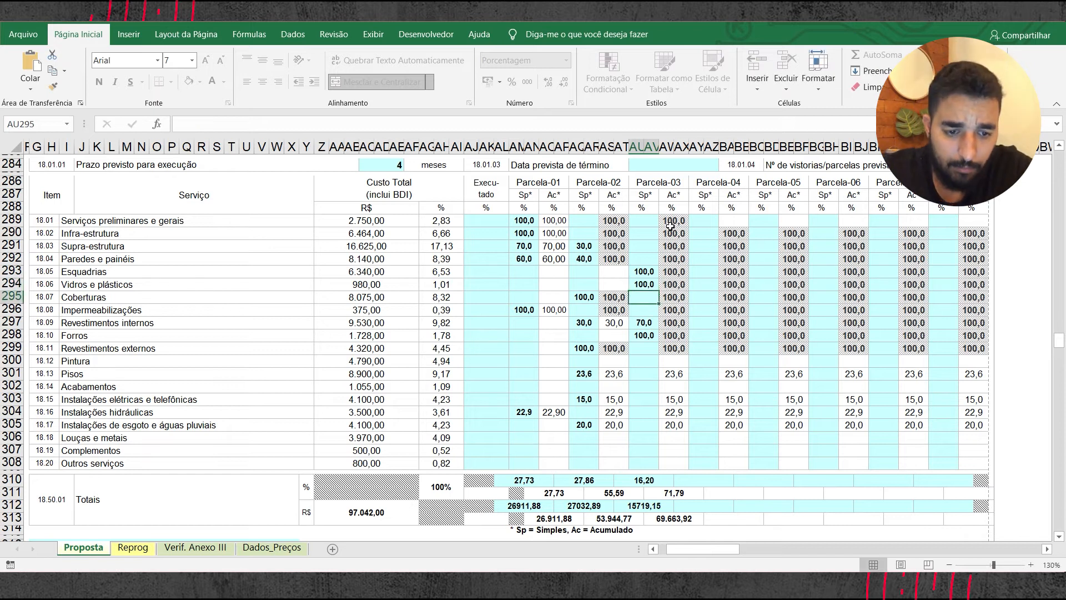
Step: Split Pintura in the simple (Sp) columns into 25% for Parcela-03 and 75% for Parcela-04
left_click(644, 361)
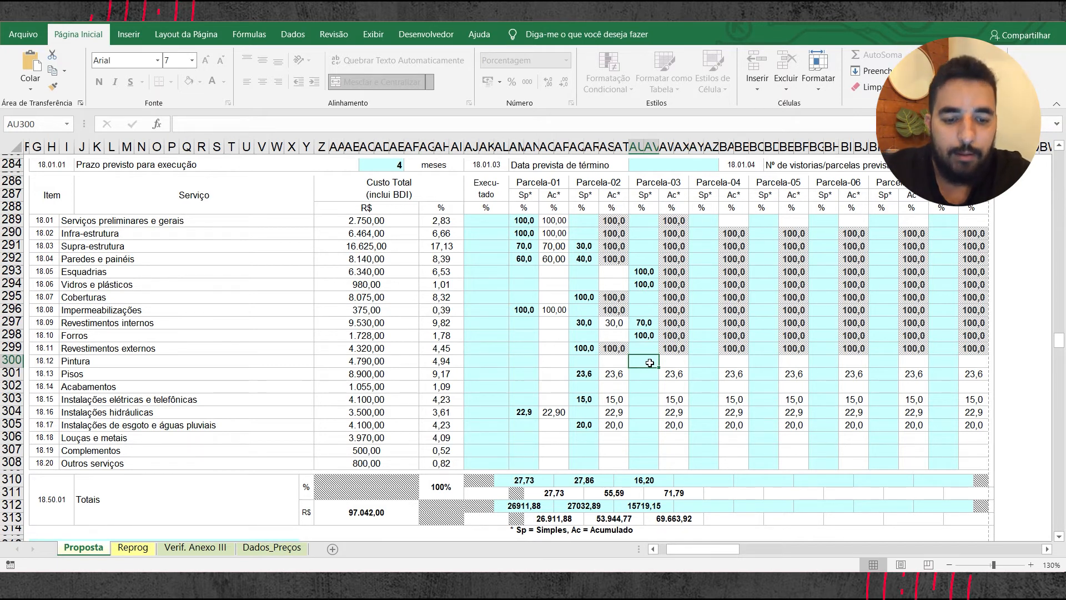
type("25")
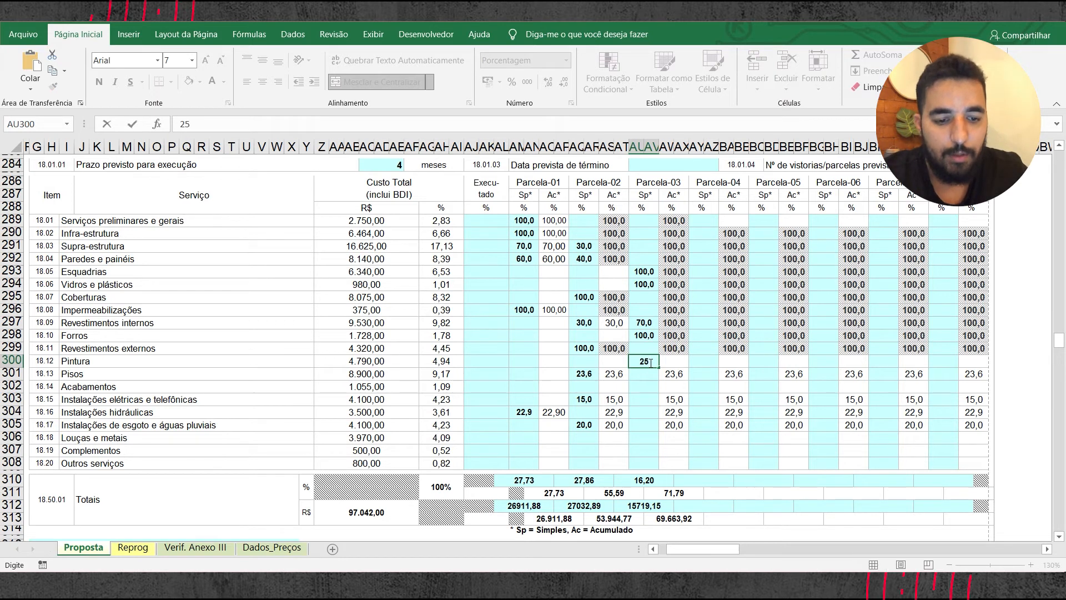
key("Tab")
type("75")
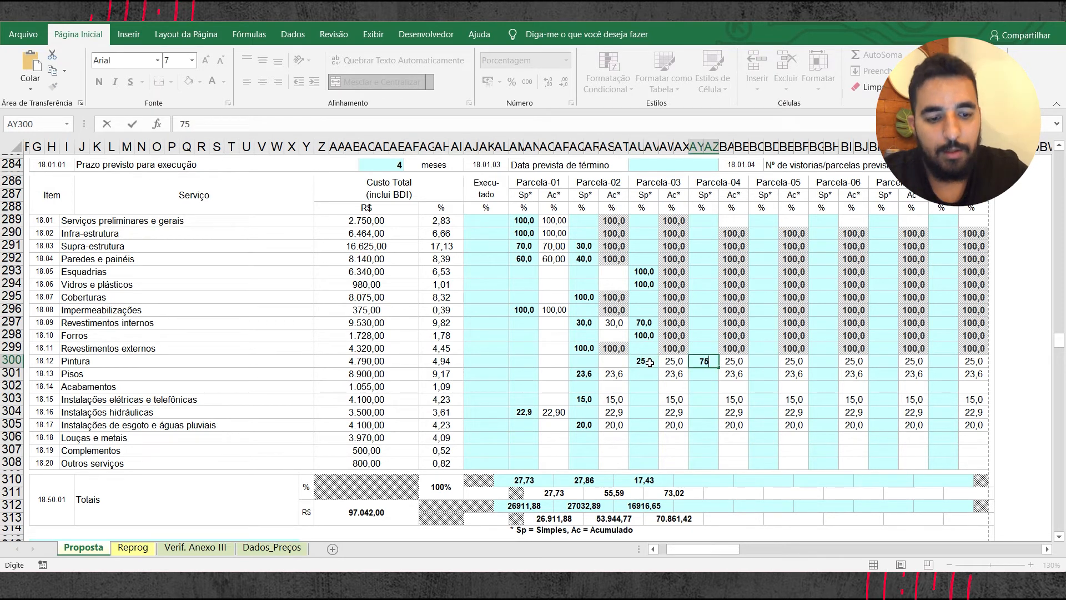
key("Return")
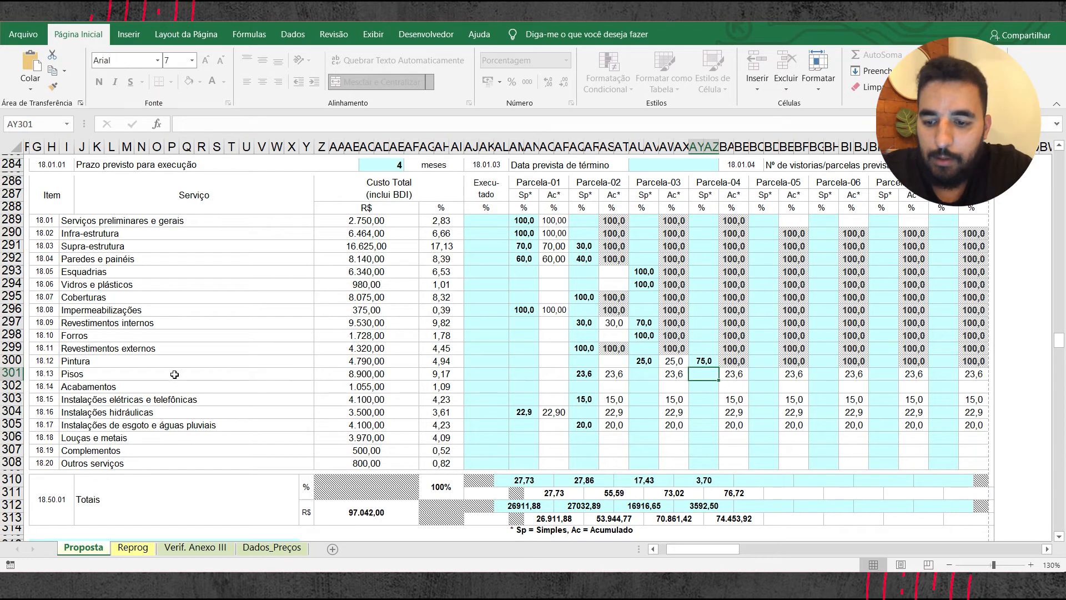
Step: Enter 76,4% for Pisos in the simple (Sp) column of Parcela-03
left_click(644, 374)
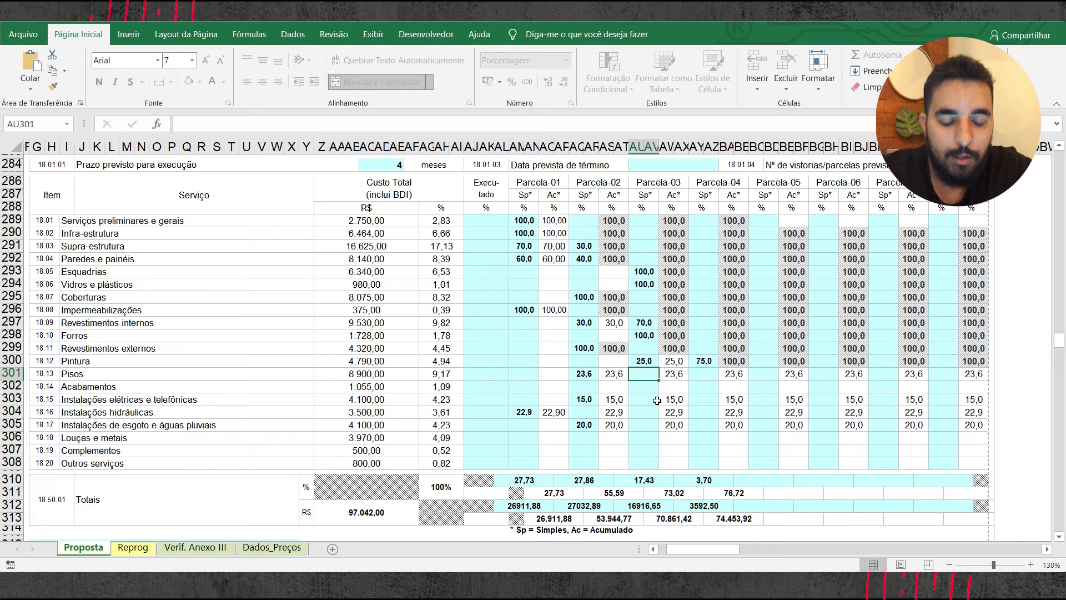
type("76")
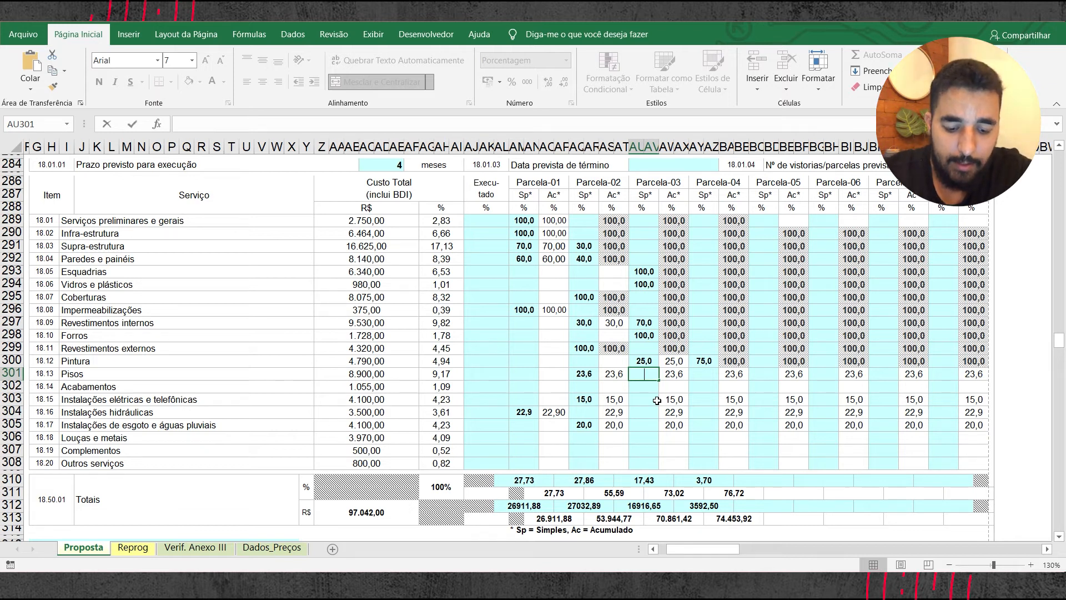
type(",4")
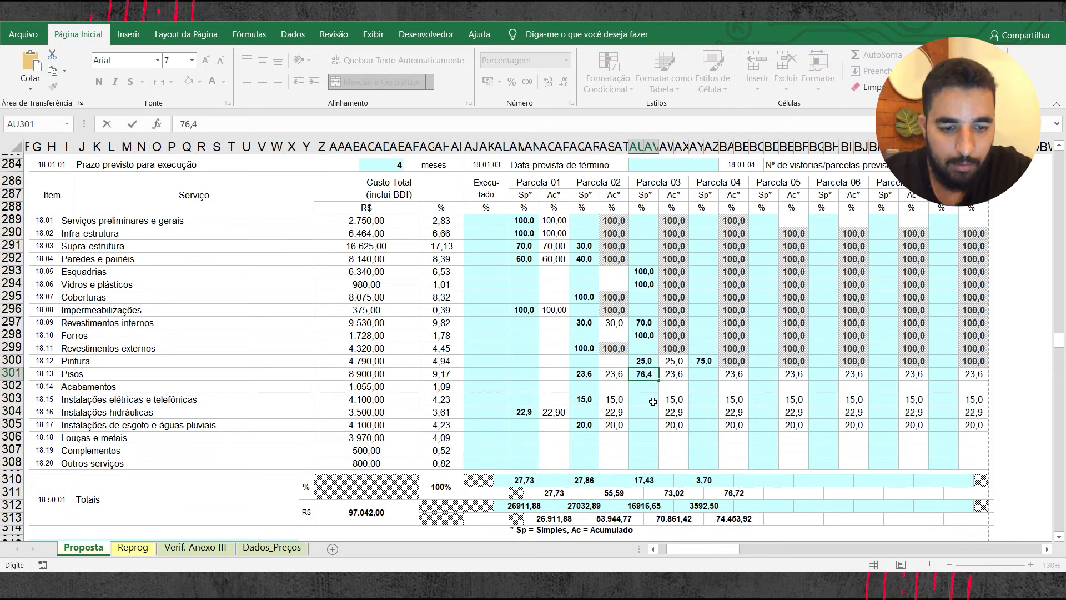
left_click(654, 400)
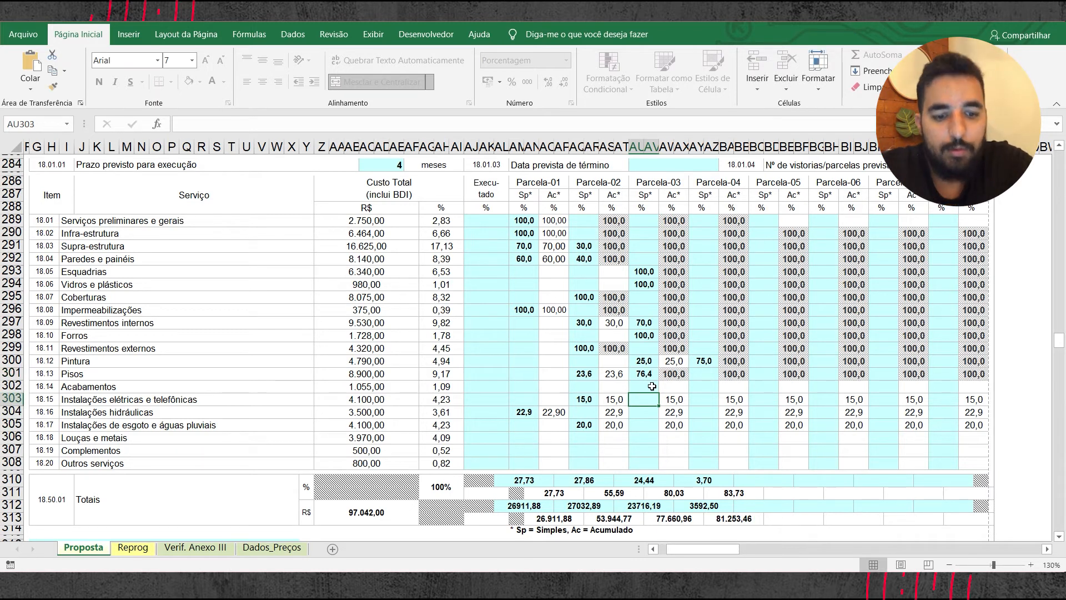
Step: Enter 100% for Acabamentos in the simple (Sp) column of Parcela-03
left_click(638, 387)
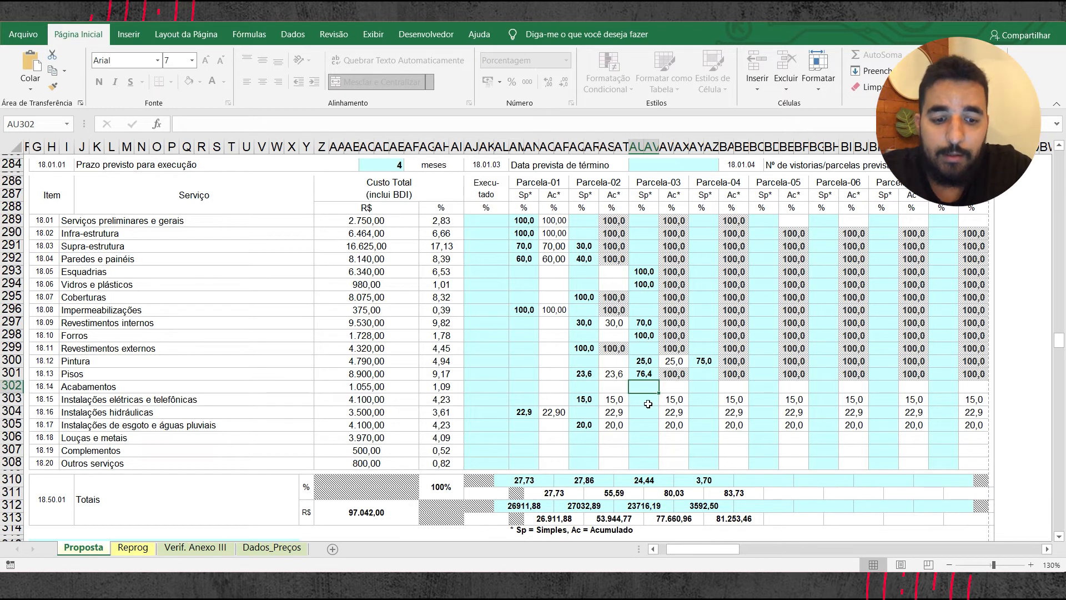
type("100")
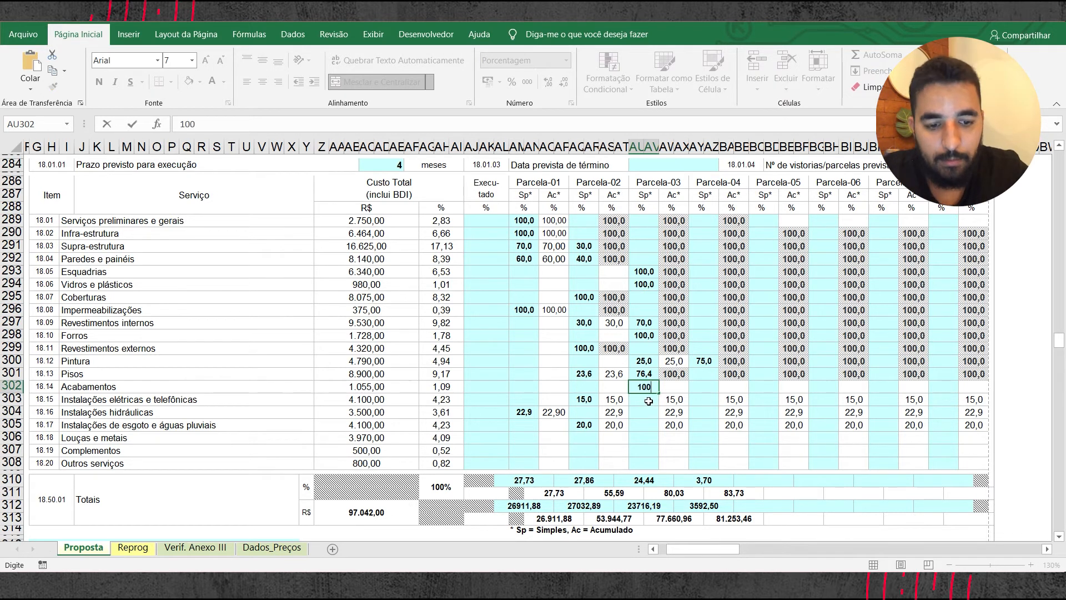
key("Return")
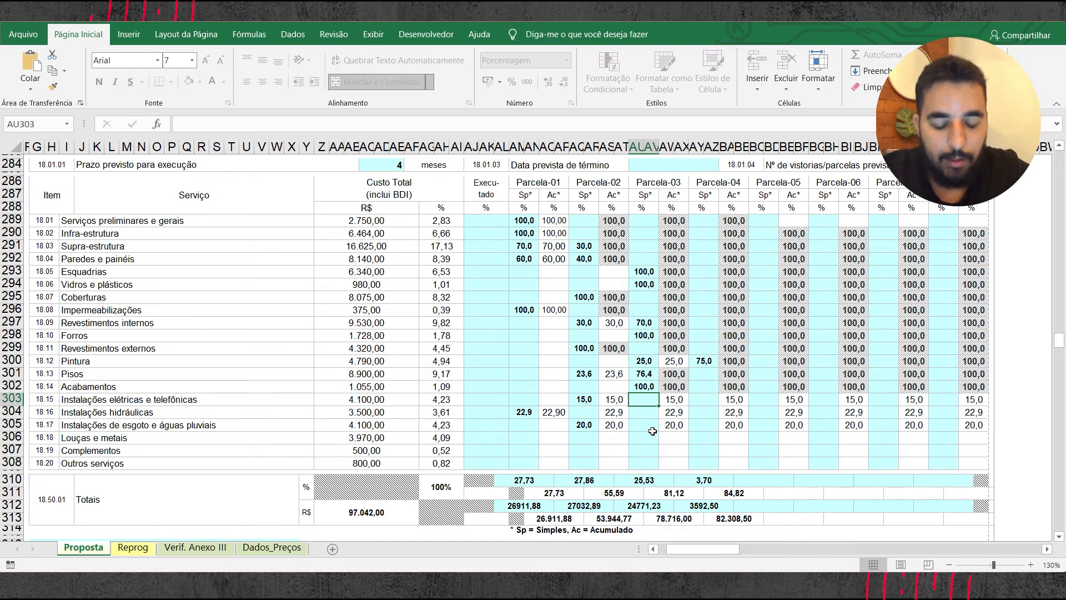
Step: Enter 75% in Parcela-03 and 10% in Parcela-04 for Instalações elétricas e telefônicas, in the simple (Sp) columns
type("75")
key("Return")
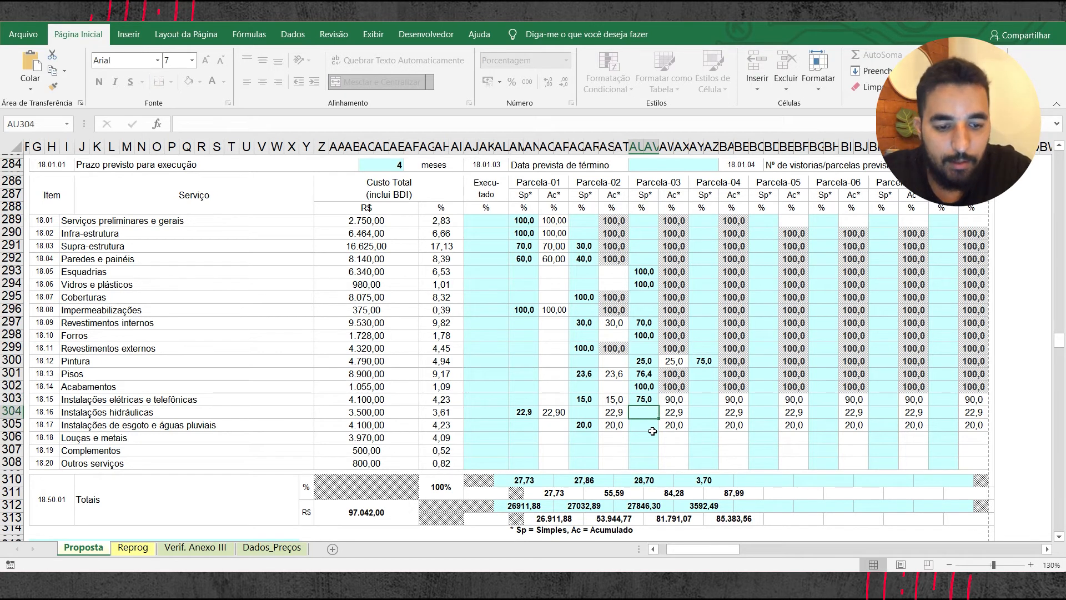
left_click(703, 399)
type("100")
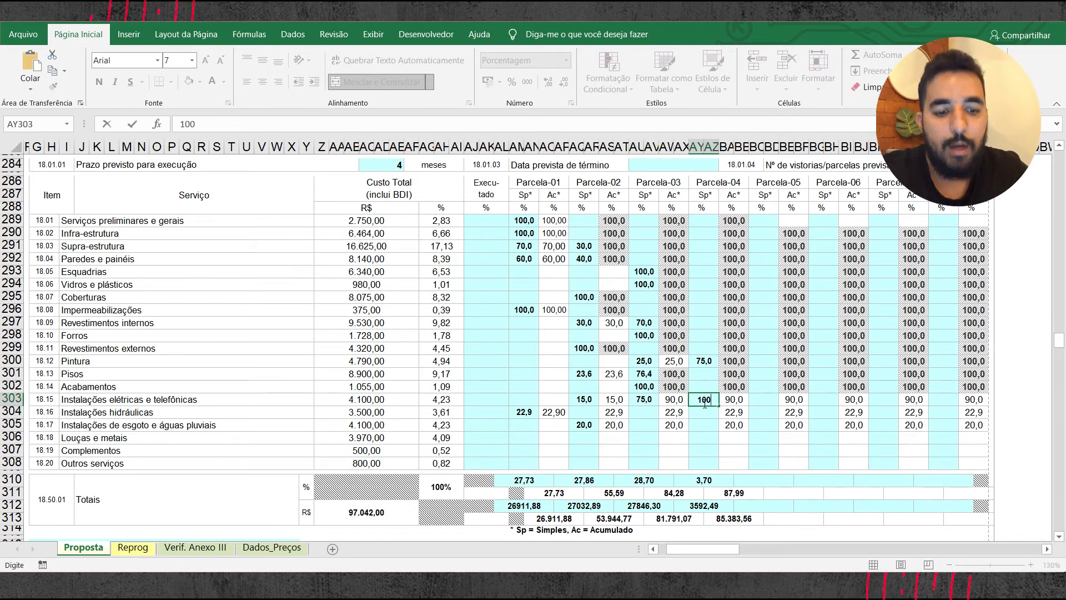
key("Return")
left_click(615, 338)
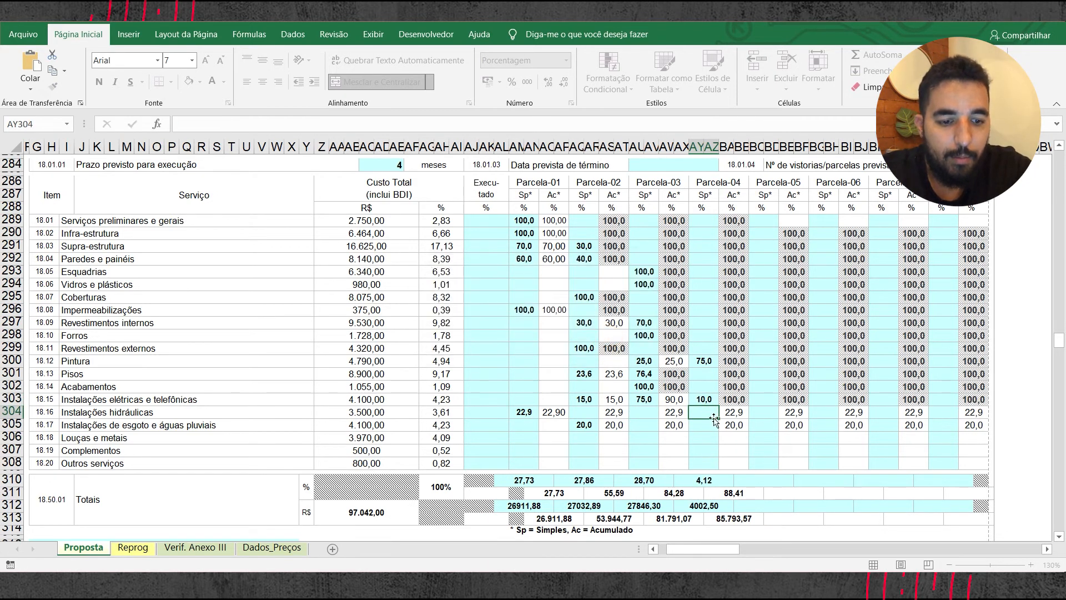
left_click(705, 423)
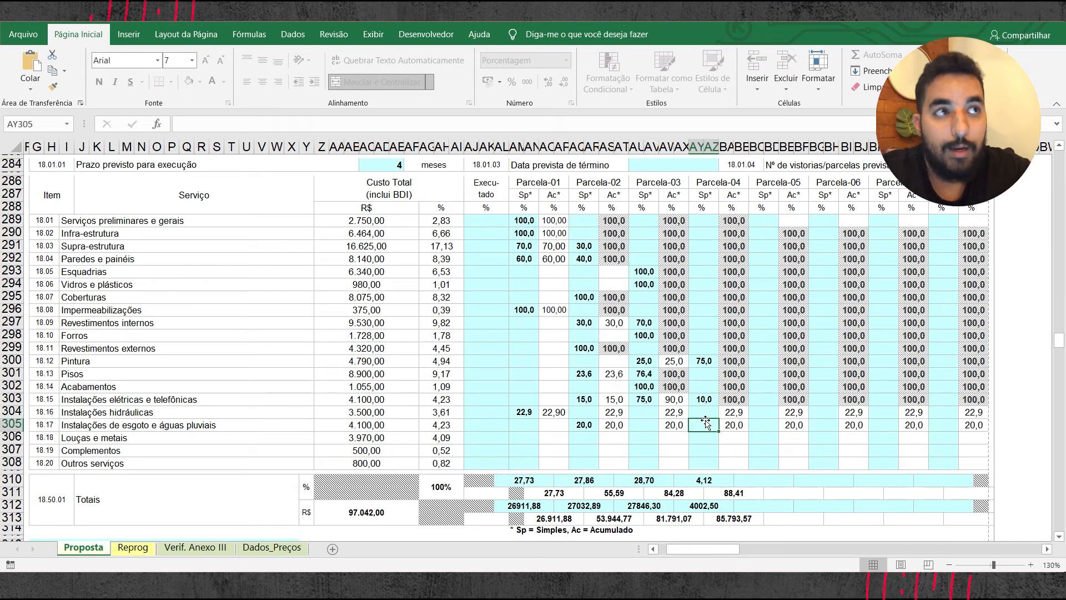
Step: In the simple (Sp) column of Parcela-03, enter 77,1% for Instalações hidráulicas and 80% for Instalações de esgoto e águas pluviais
left_click(647, 412)
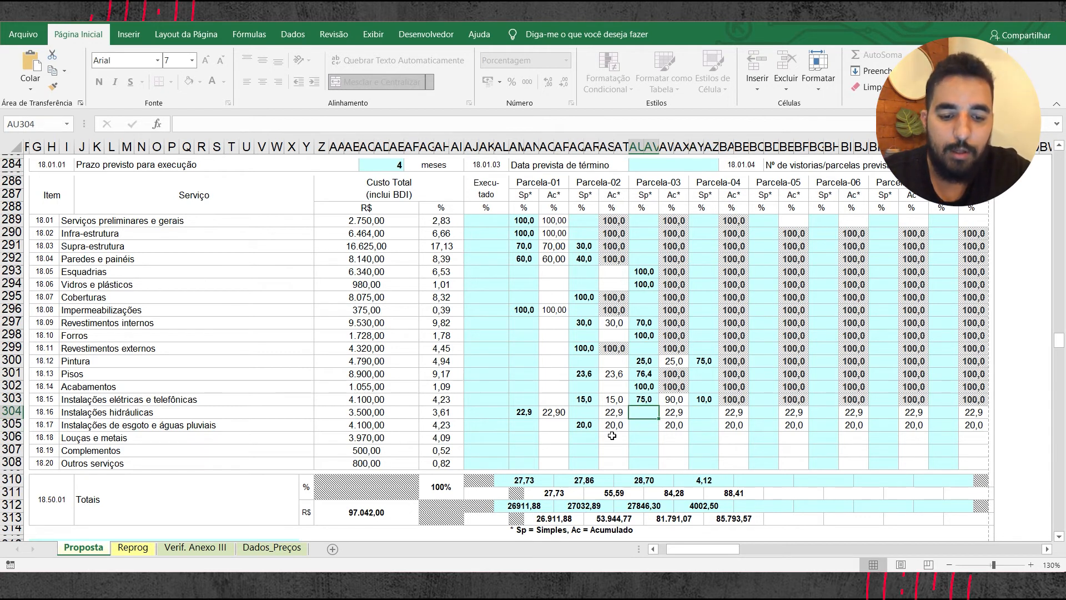
type("77,1")
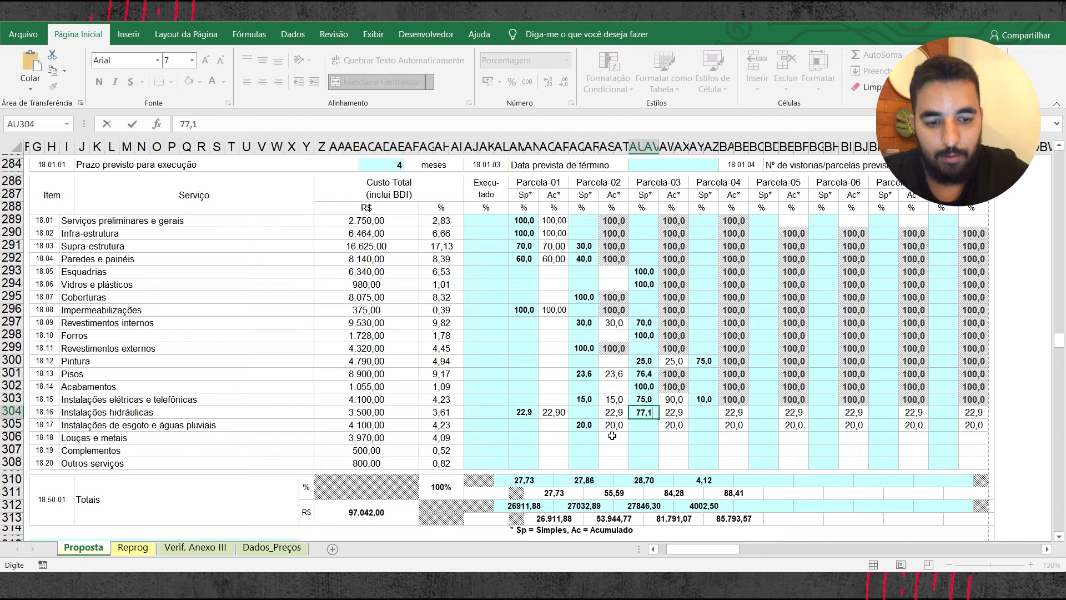
key("Return")
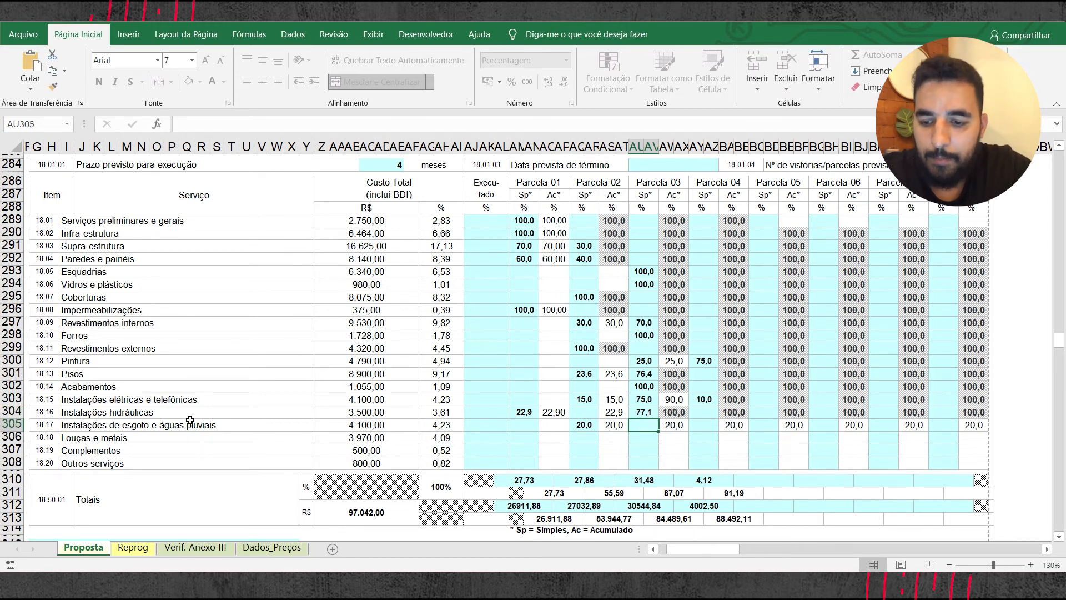
type("80")
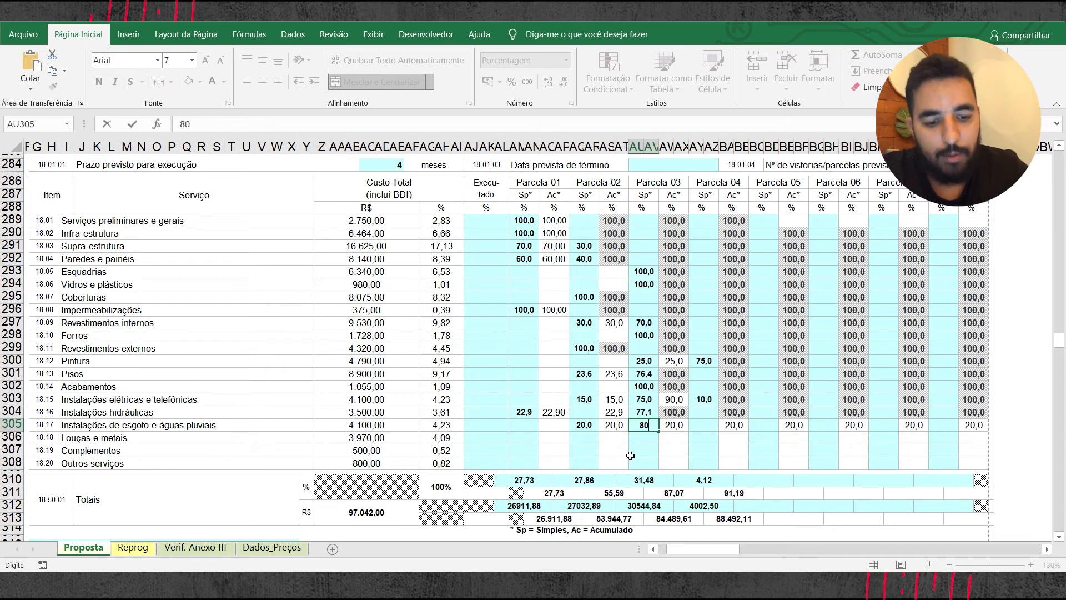
key("Return")
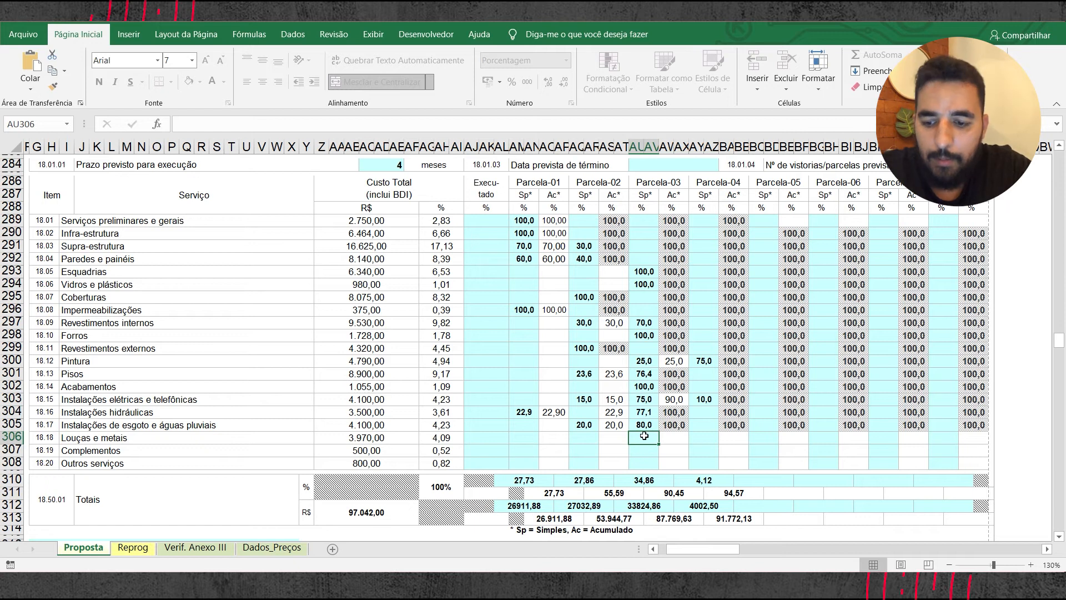
Step: Split Louças e metais in the simple (Sp) columns into 60% for Parcela-03 and 40% for Parcela-04
scroll(458, 380, "up", 10)
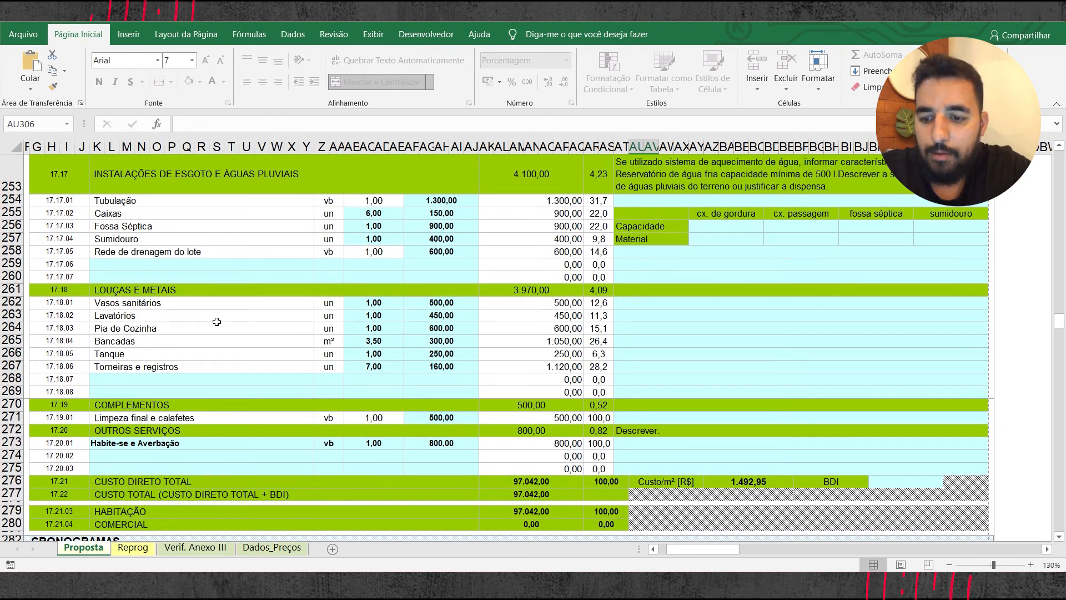
scroll(268, 335, "down", 8)
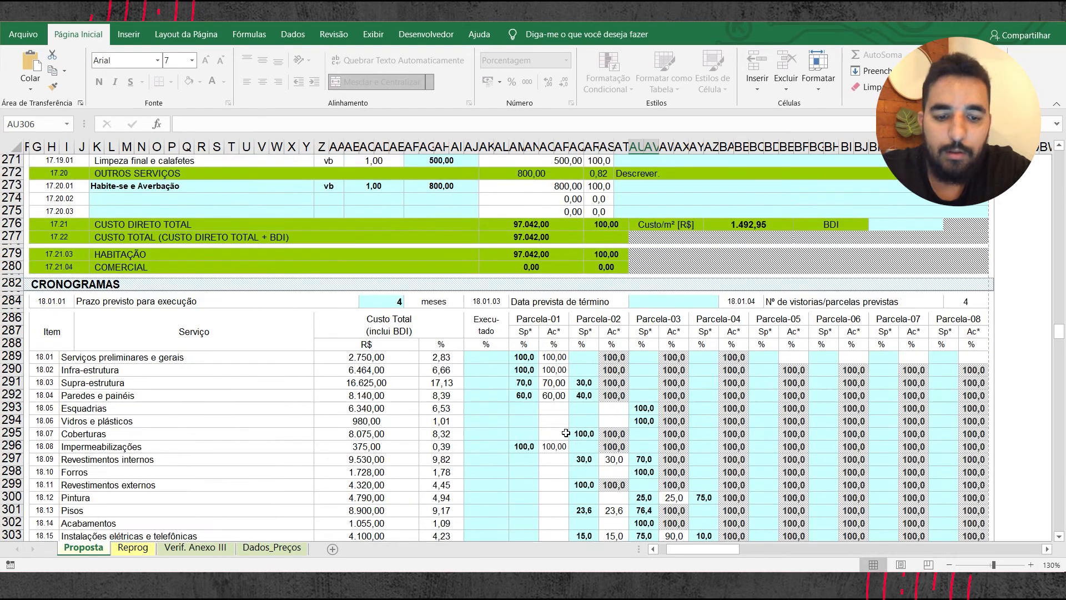
scroll(136, 250, "up", 6)
scroll(137, 251, "up", 1)
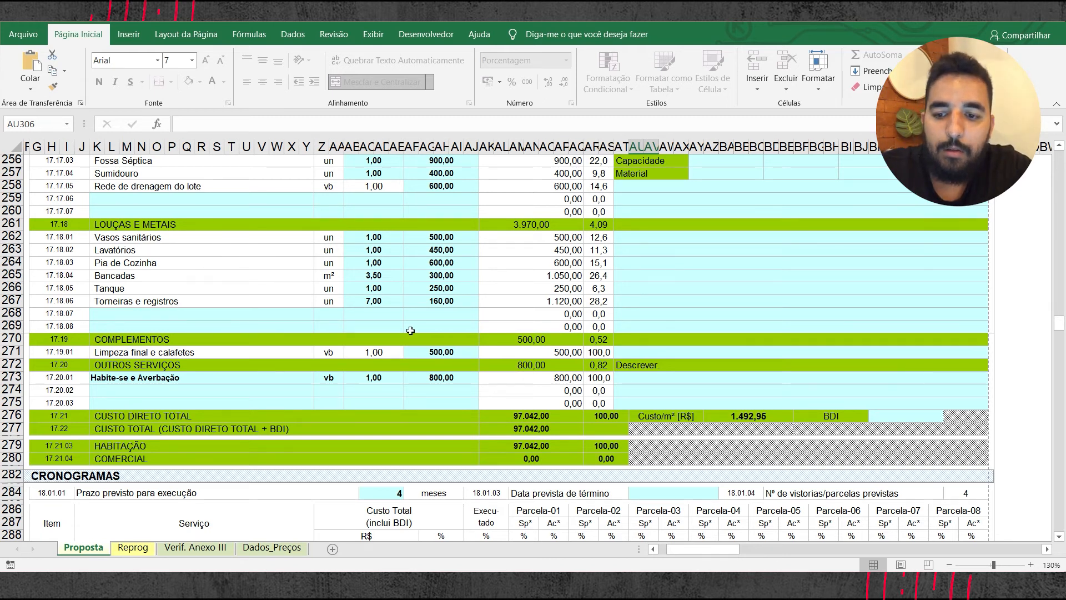
scroll(411, 331, "down", 5)
scroll(553, 443, "down", 5)
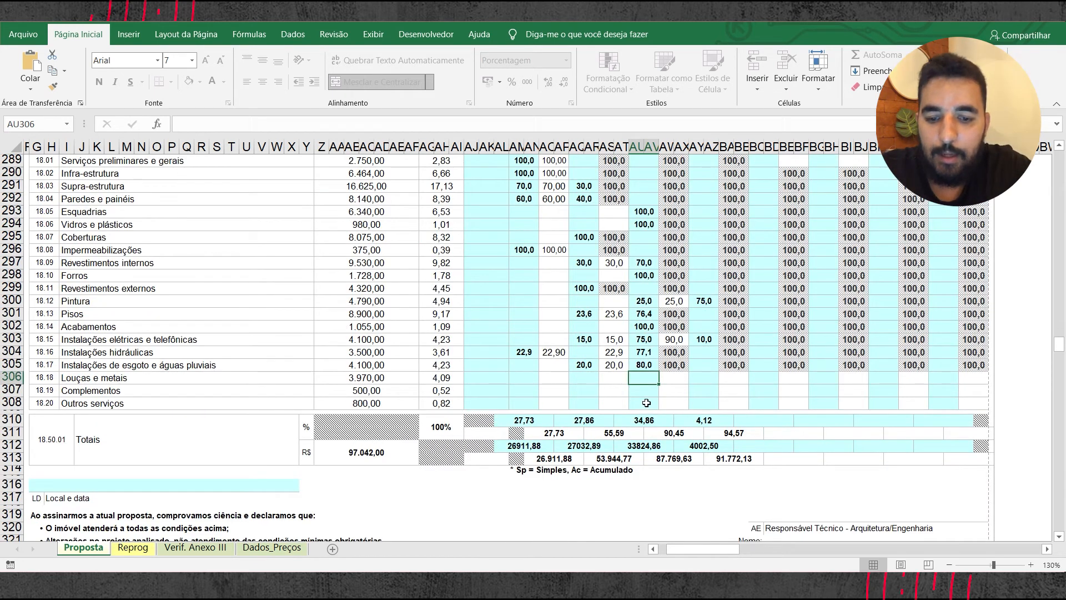
type("60")
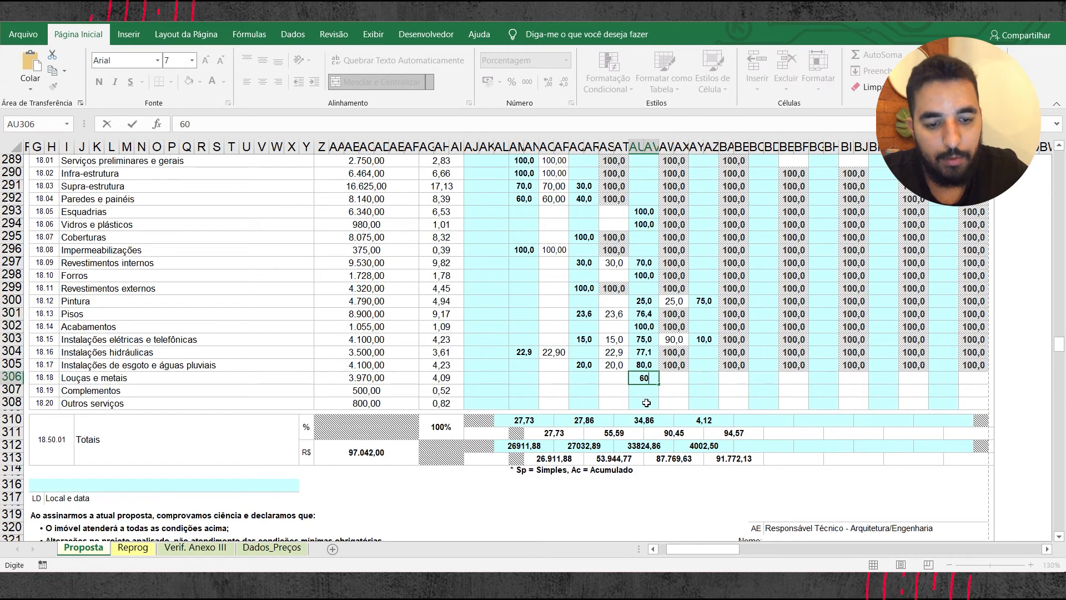
key("Tab")
type("40")
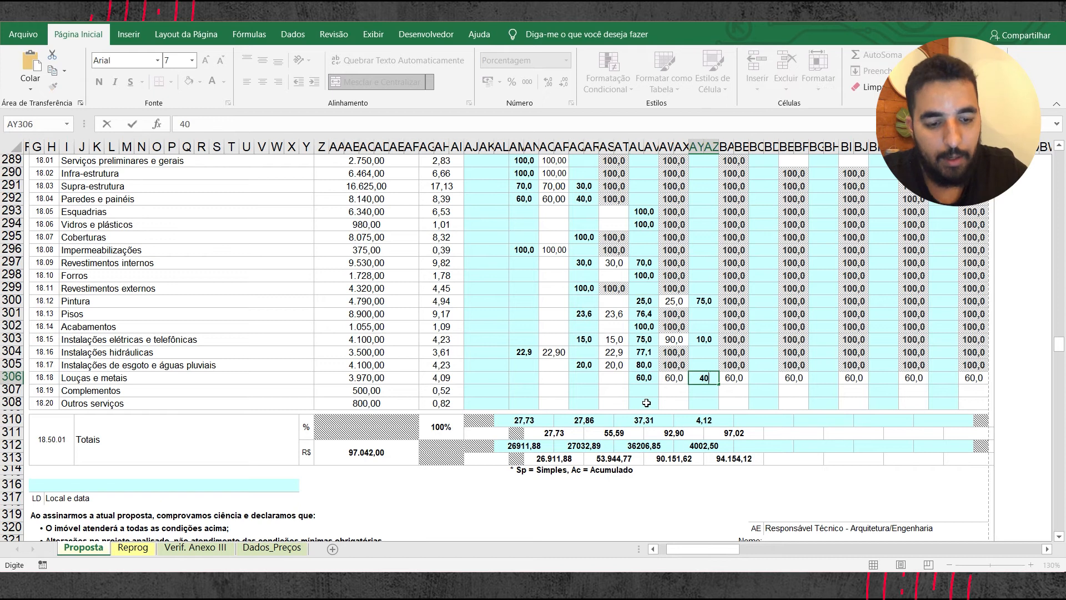
key("Return")
Step: Enter 100% for both Complementos and Outros serviços in the simple (Sp) column of Parcela-04
left_click(644, 391)
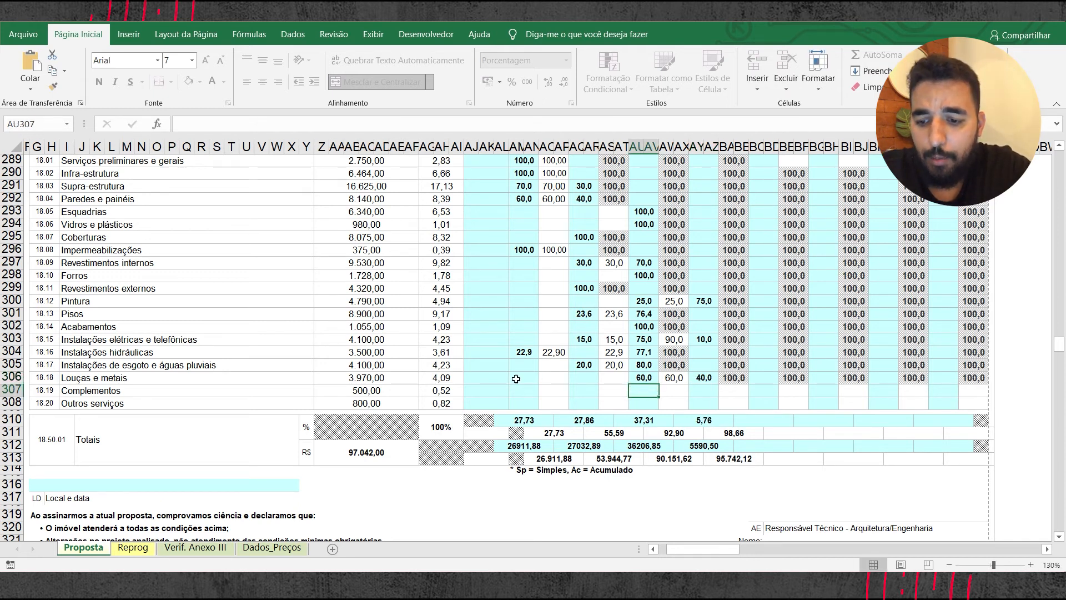
scroll(574, 363, "up", 10)
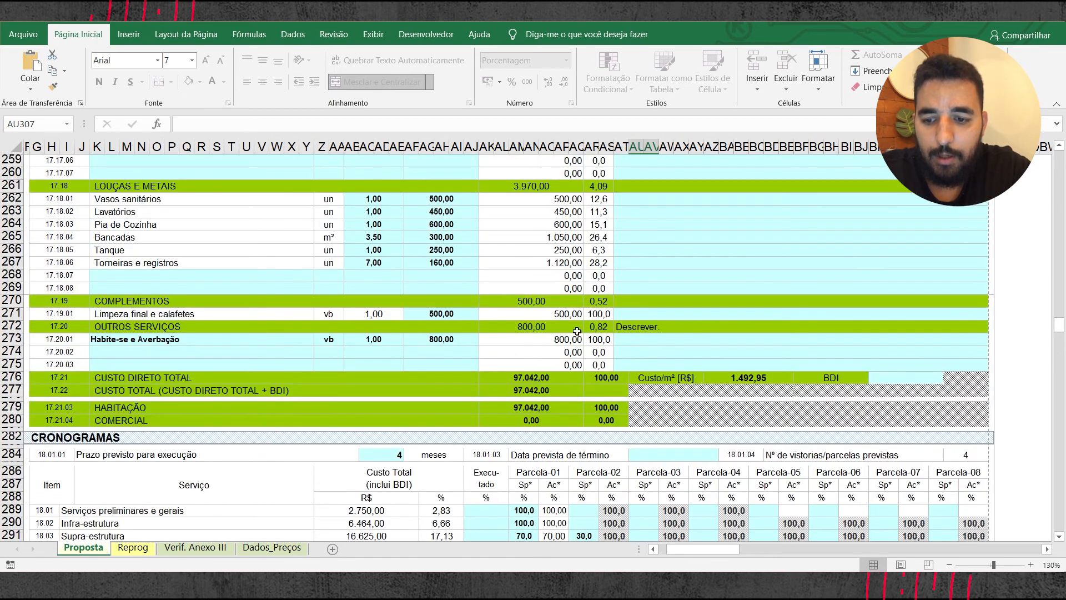
scroll(443, 334, "down", 8)
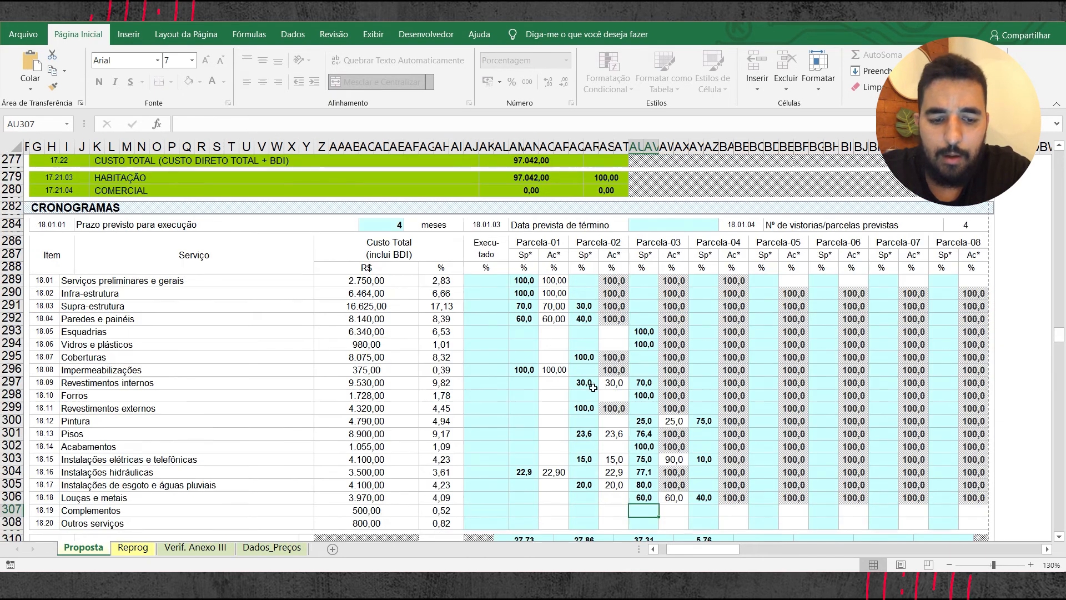
left_click(707, 453)
type("10")
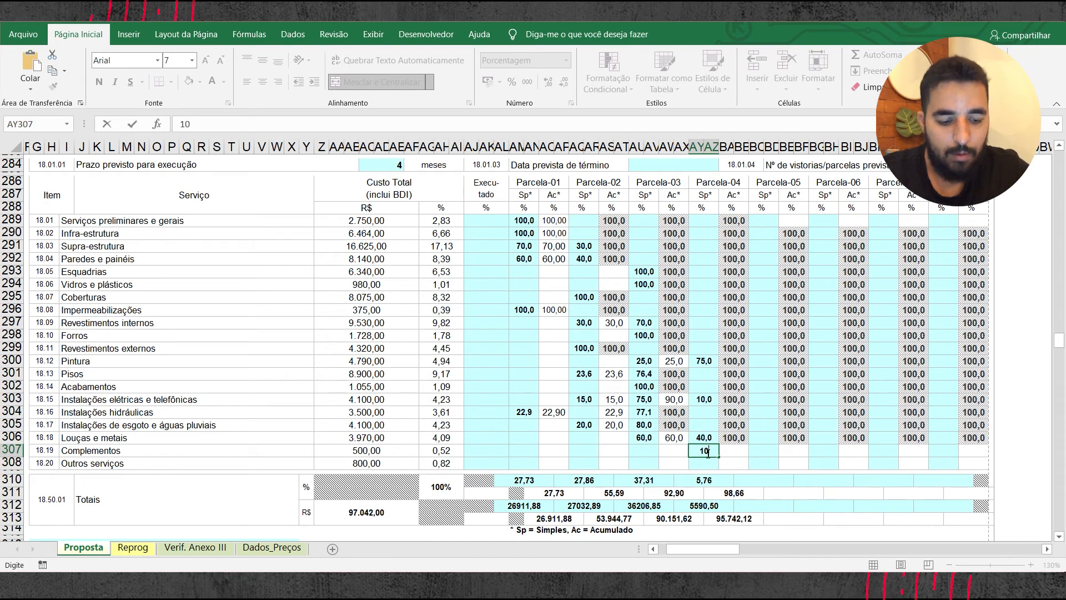
key("Return")
left_click(707, 454)
type("100")
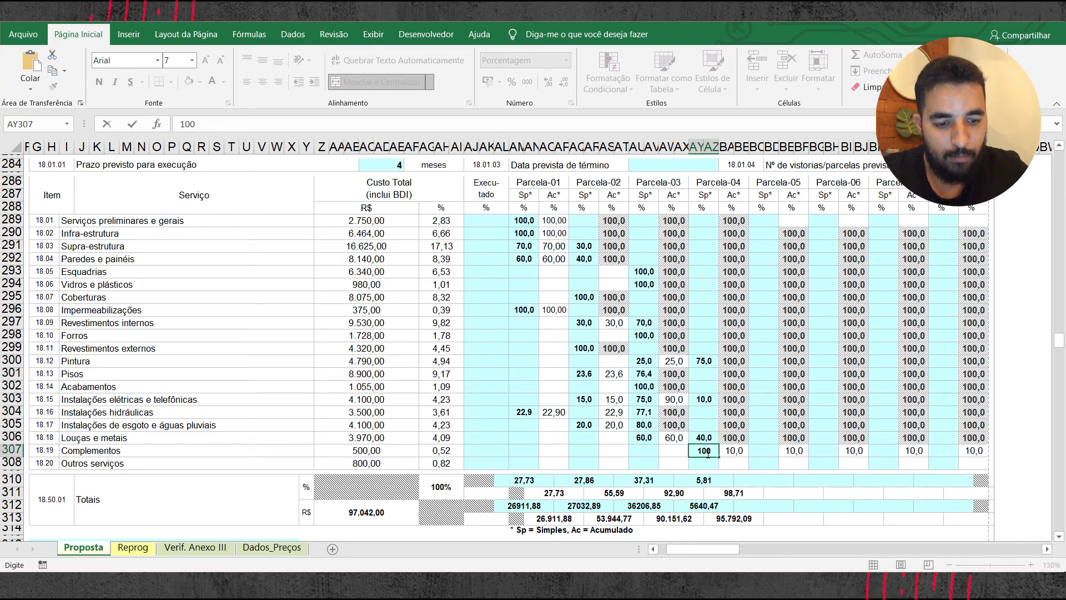
key("Return")
type("100")
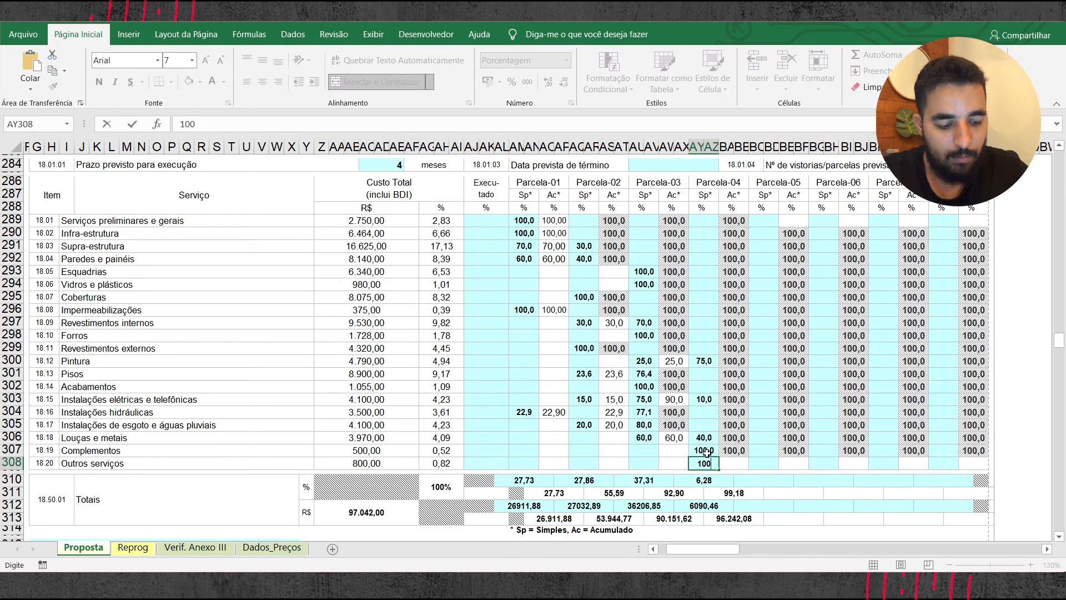
key("Return")
left_click(704, 426)
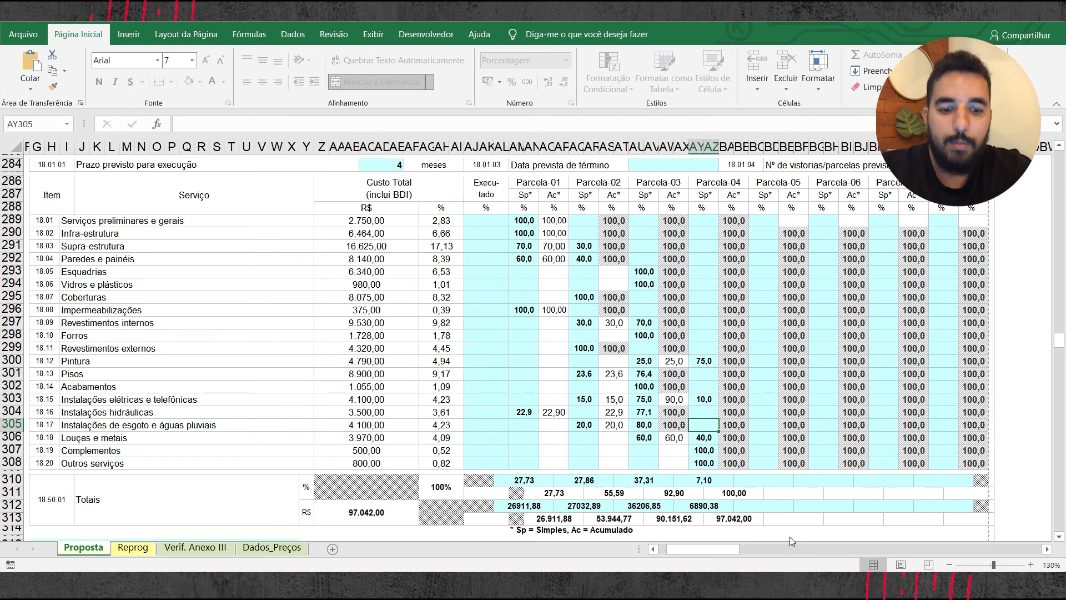
Step: Review the schedule totals and the Local e data field at the end of the Proposta sheet
scroll(577, 447, "down", 5)
left_click(196, 371)
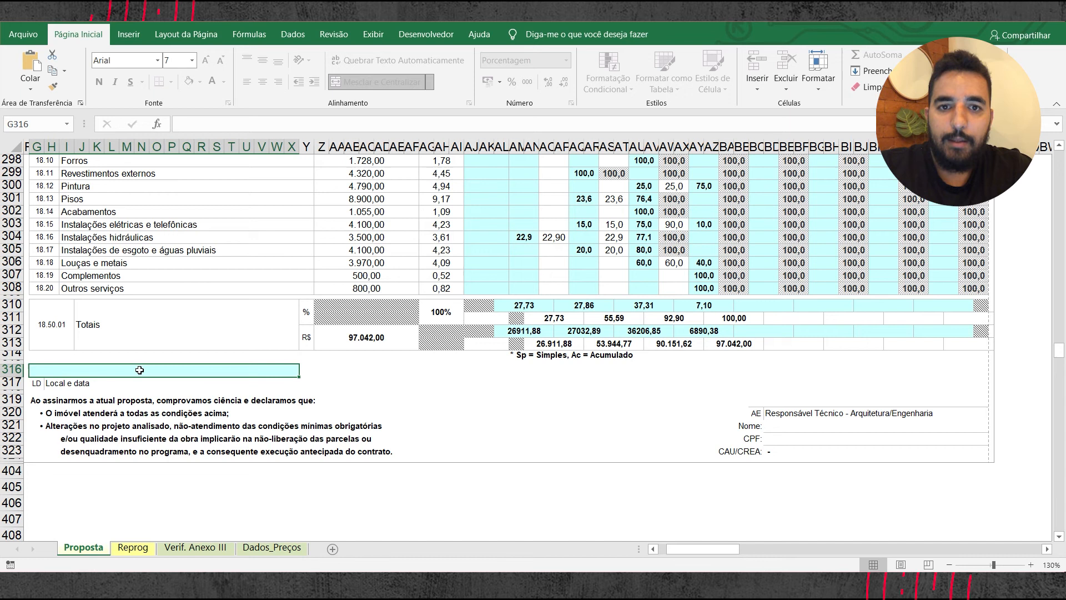
scroll(259, 379, "up", 4)
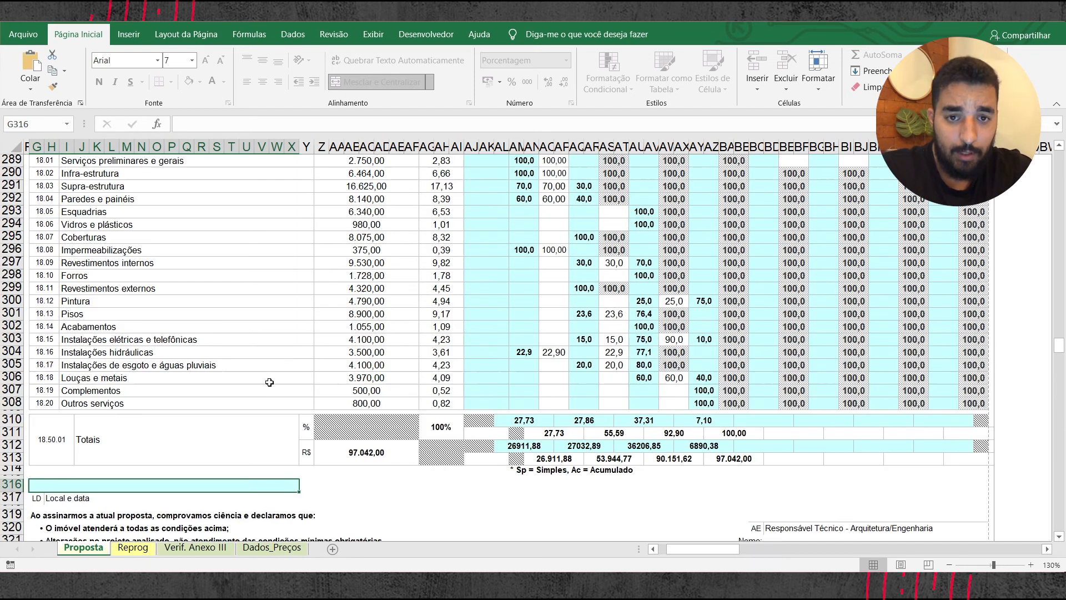
scroll(311, 416, "down", 2)
Step: Open the Reprog sheet and examine its Cronogramas table for reprogramming the schedule
left_click(118, 550)
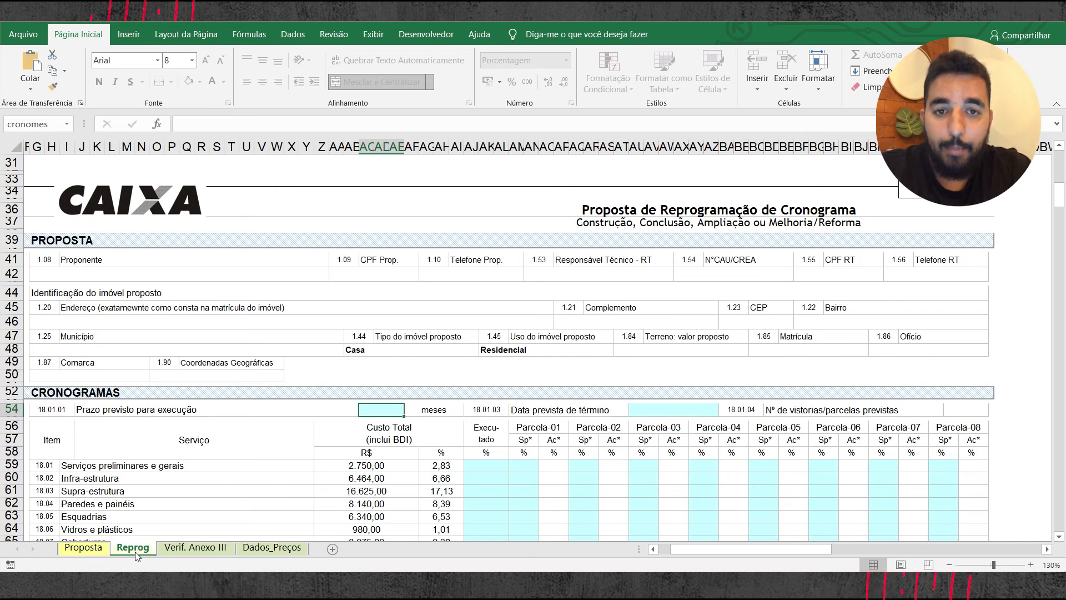
scroll(389, 355, "down", 3)
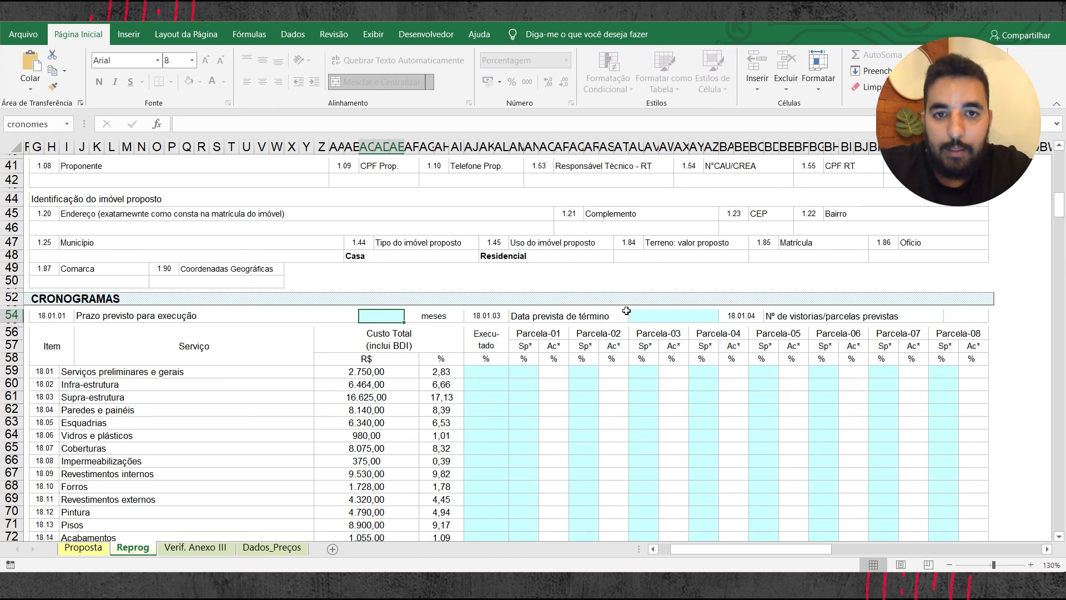
scroll(583, 336, "down", 2)
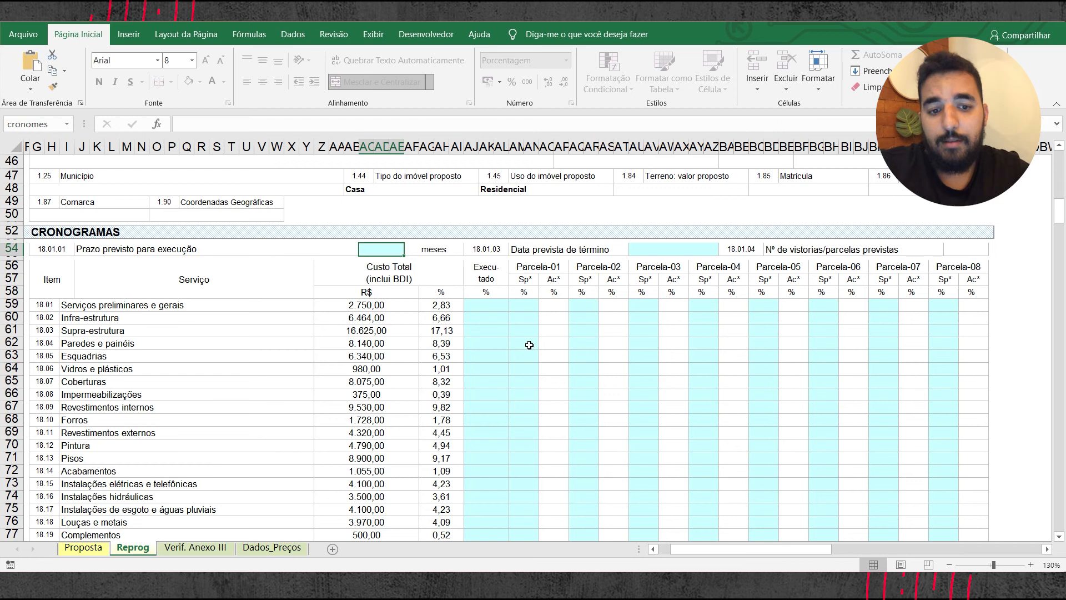
scroll(605, 351, "down", 1)
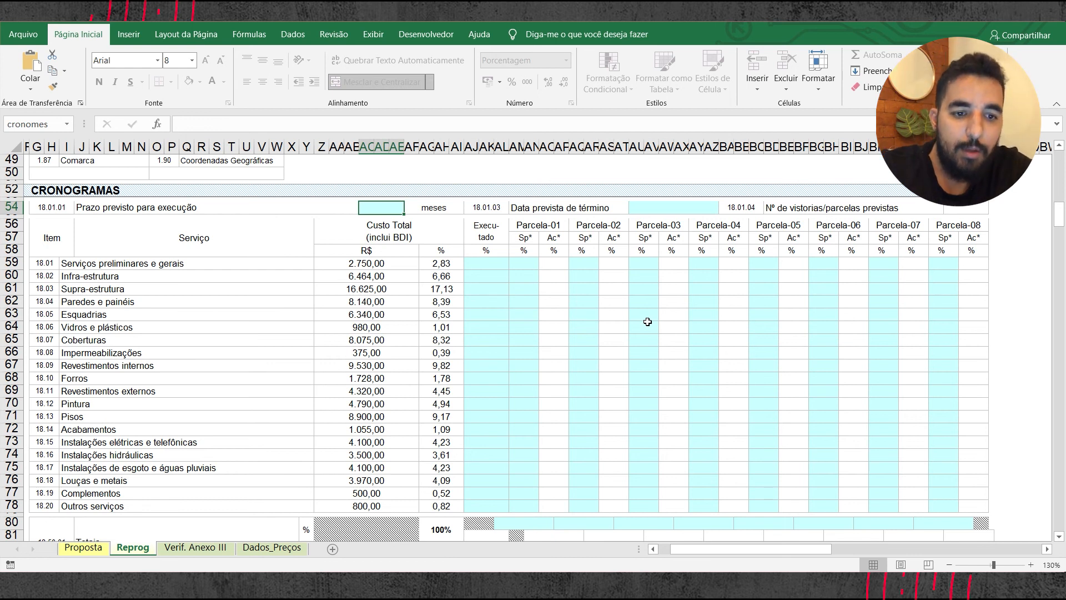
scroll(554, 276, "down", 1)
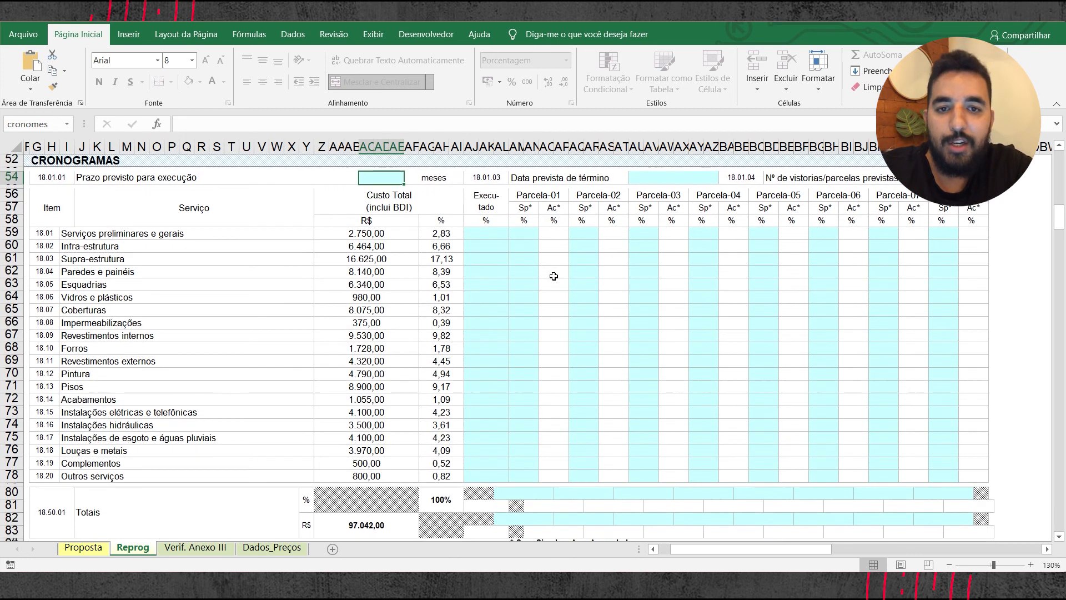